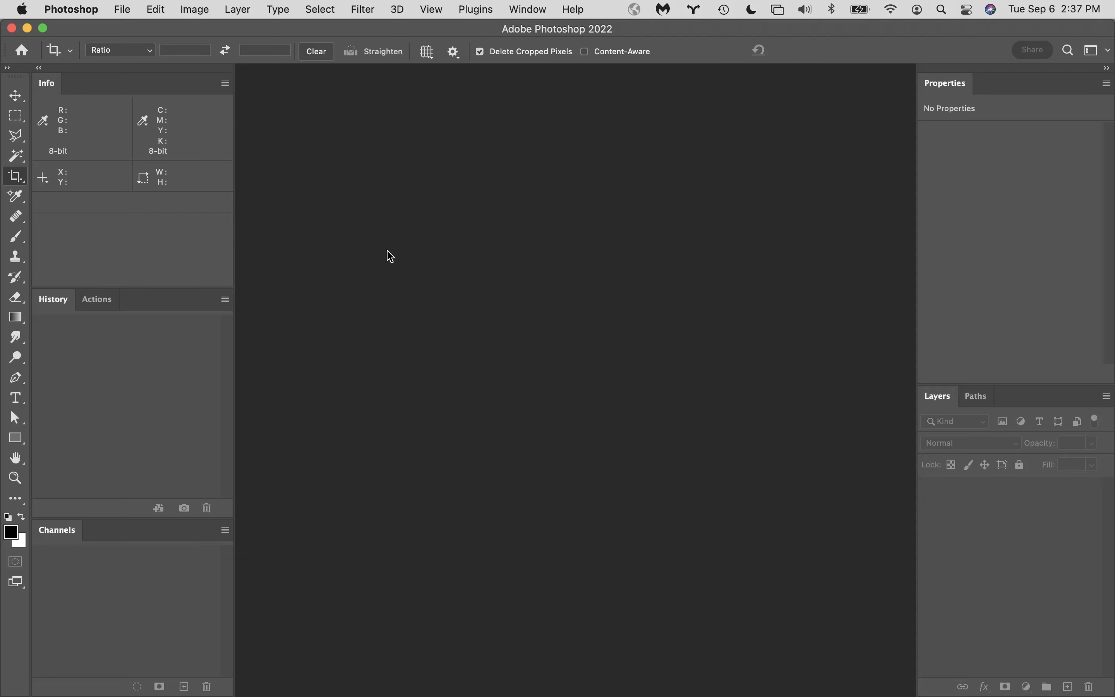
- Open the application preferences at the General category and review its color picker, interpolation and option settings
left_click(72, 9)
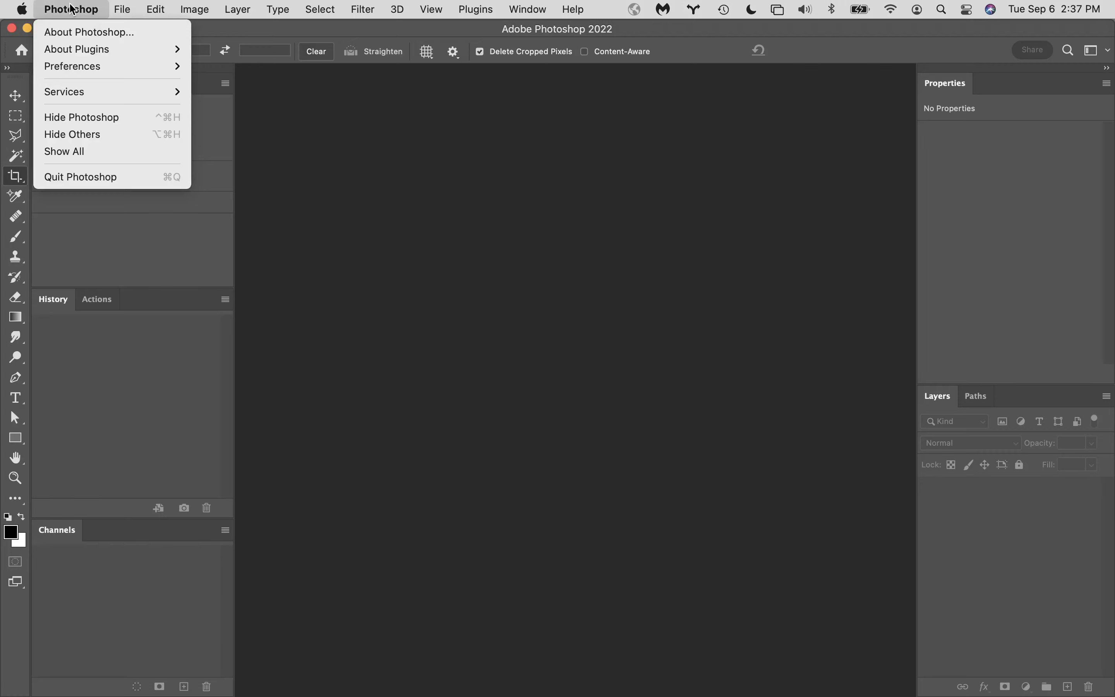
mouse_move(96, 68)
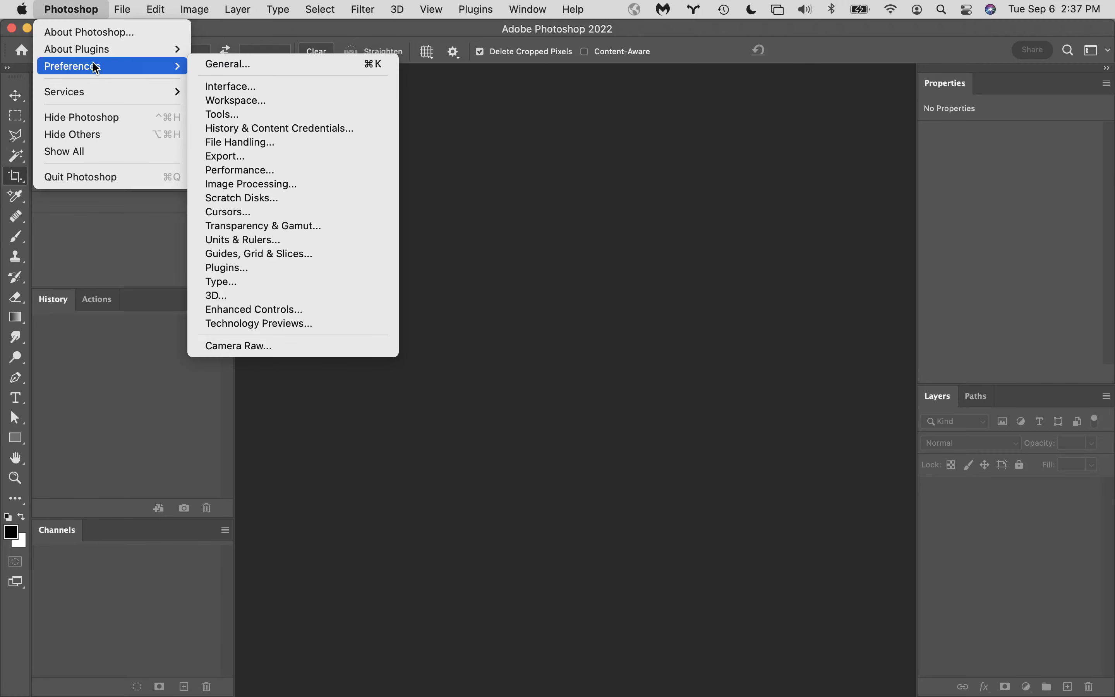
left_click(261, 65)
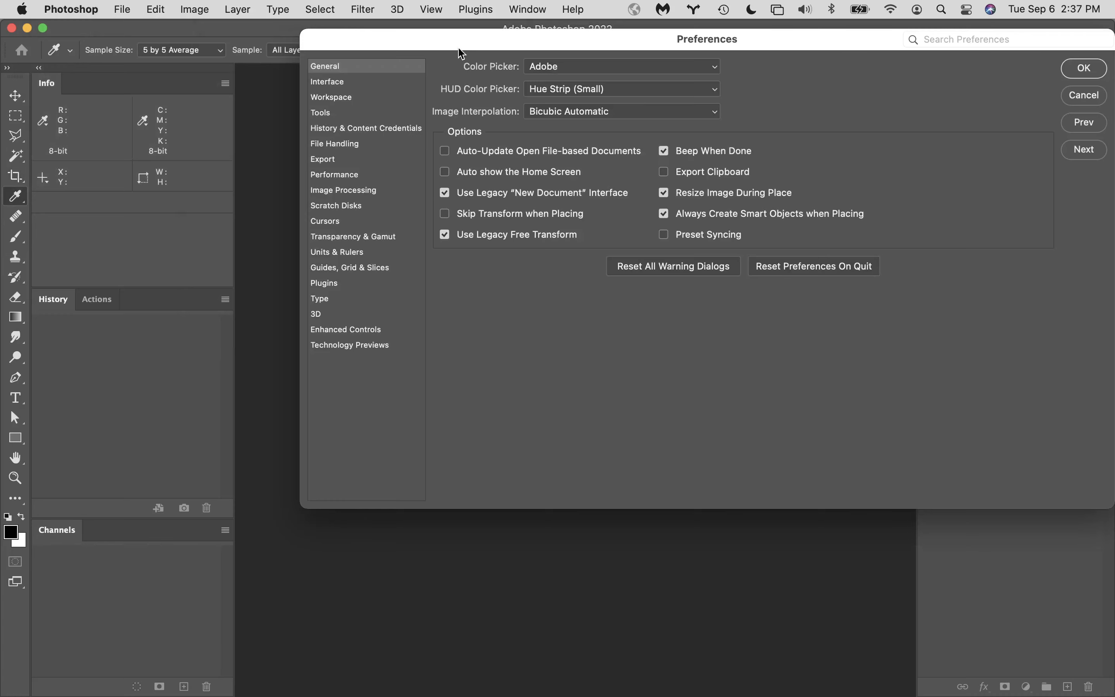
left_click_drag(453, 38, 391, 56)
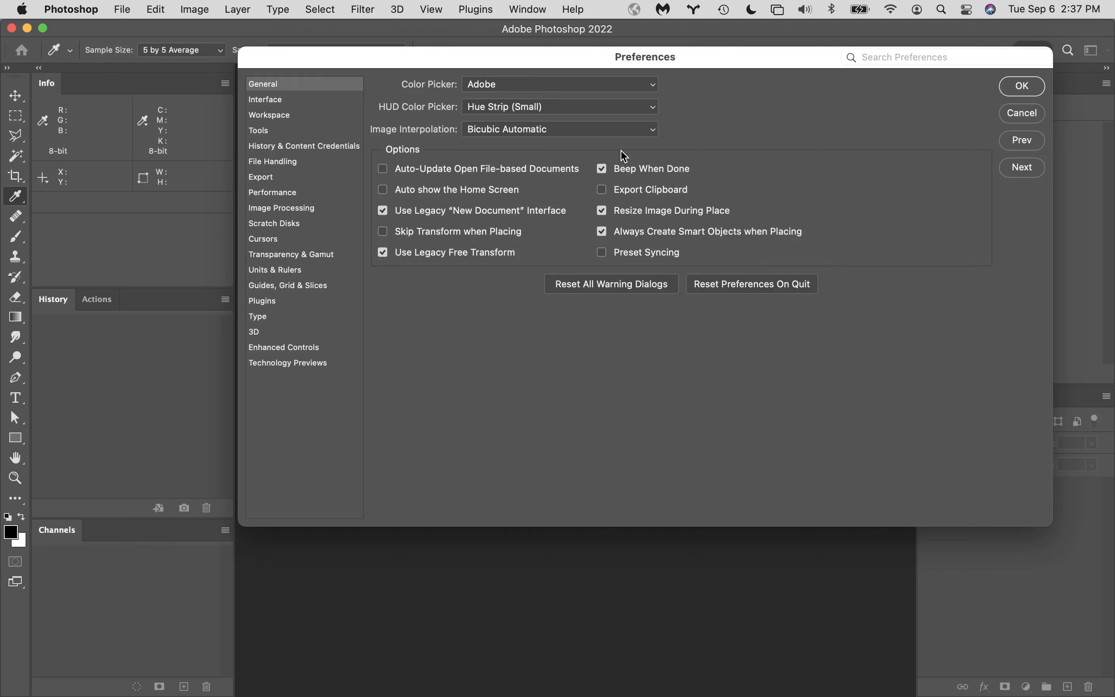
left_click(153, 8)
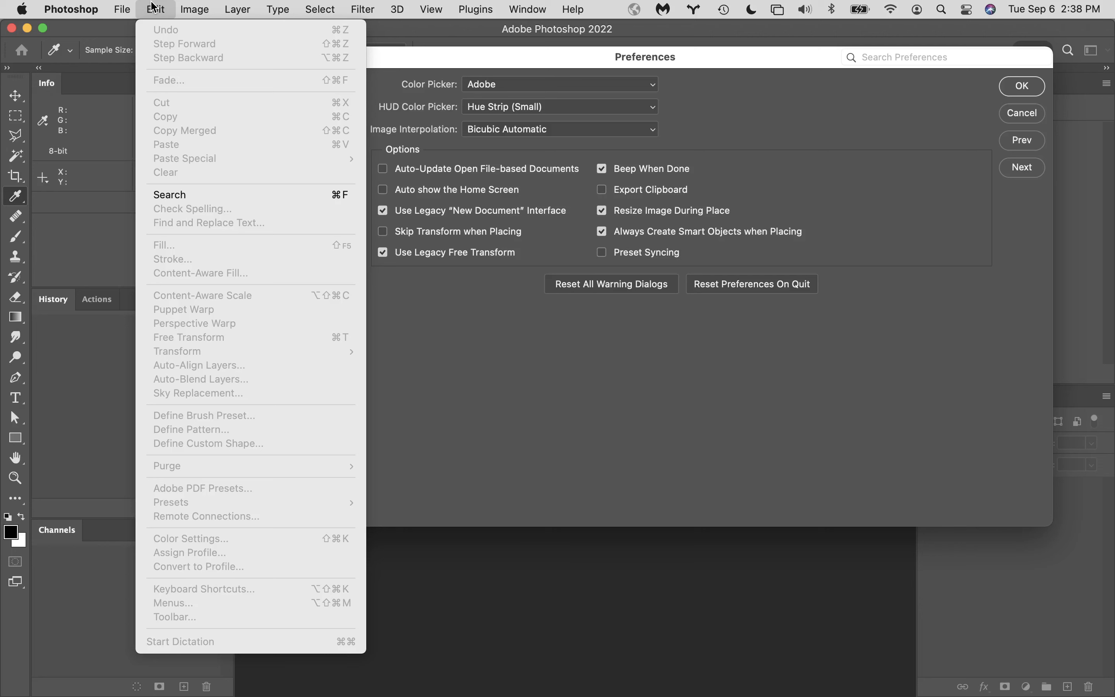
left_click(437, 634)
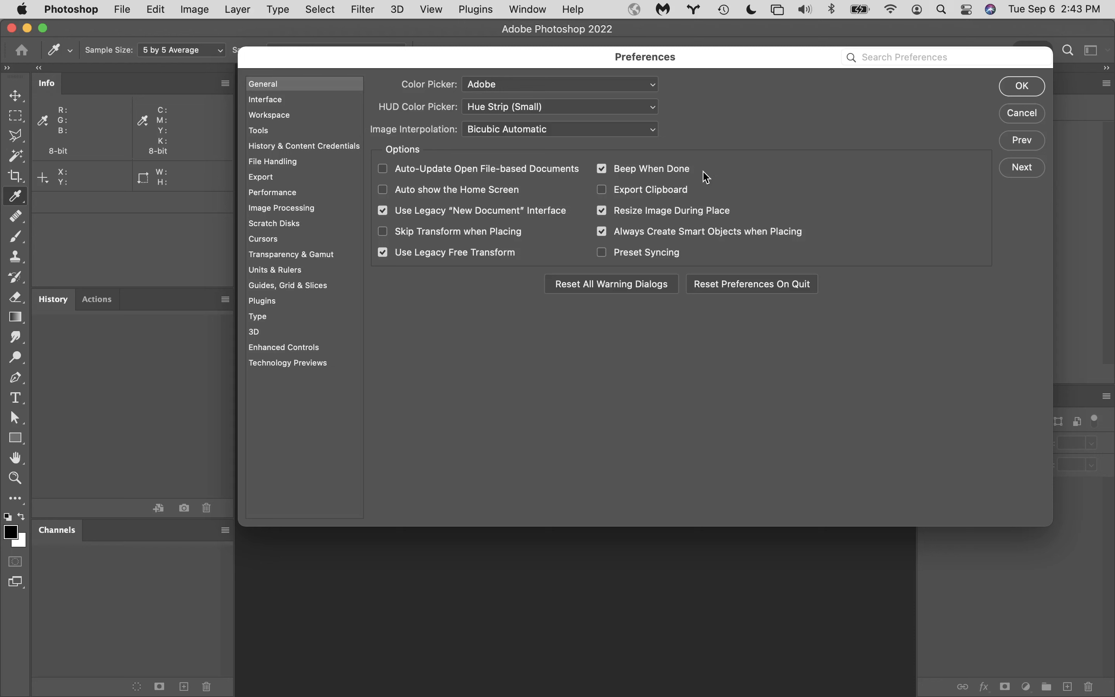
- In the Interface preferences, preview the darkest, light gray and lightest color themes, finishing on the second-darkest gray theme
left_click(272, 101)
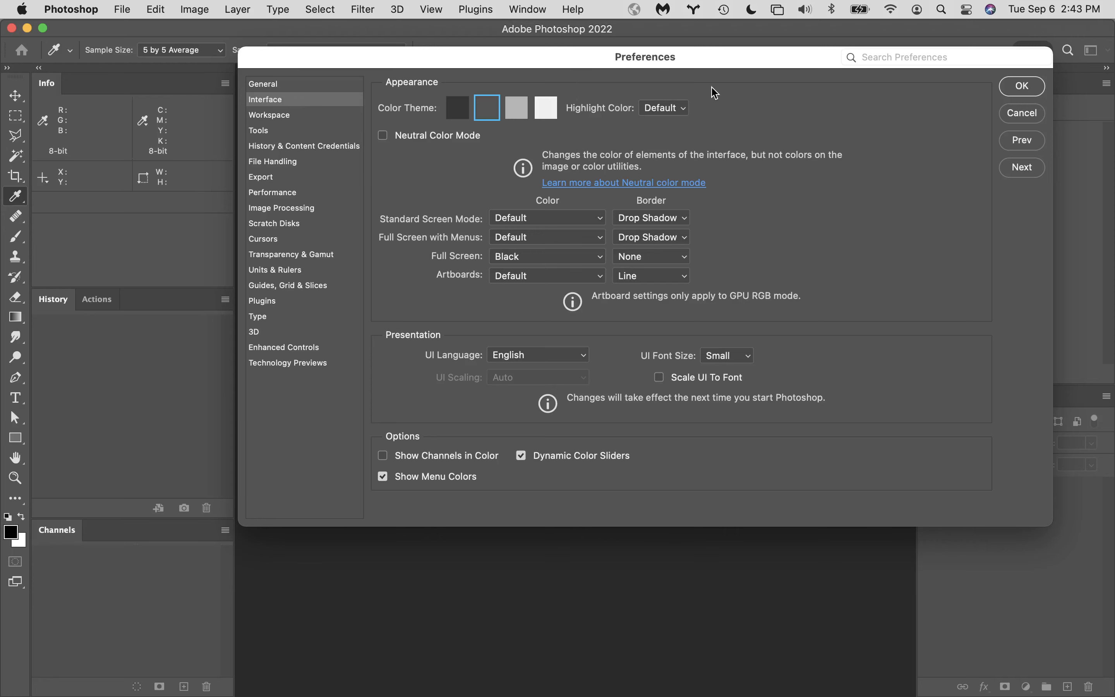
left_click_drag(753, 52, 821, 288)
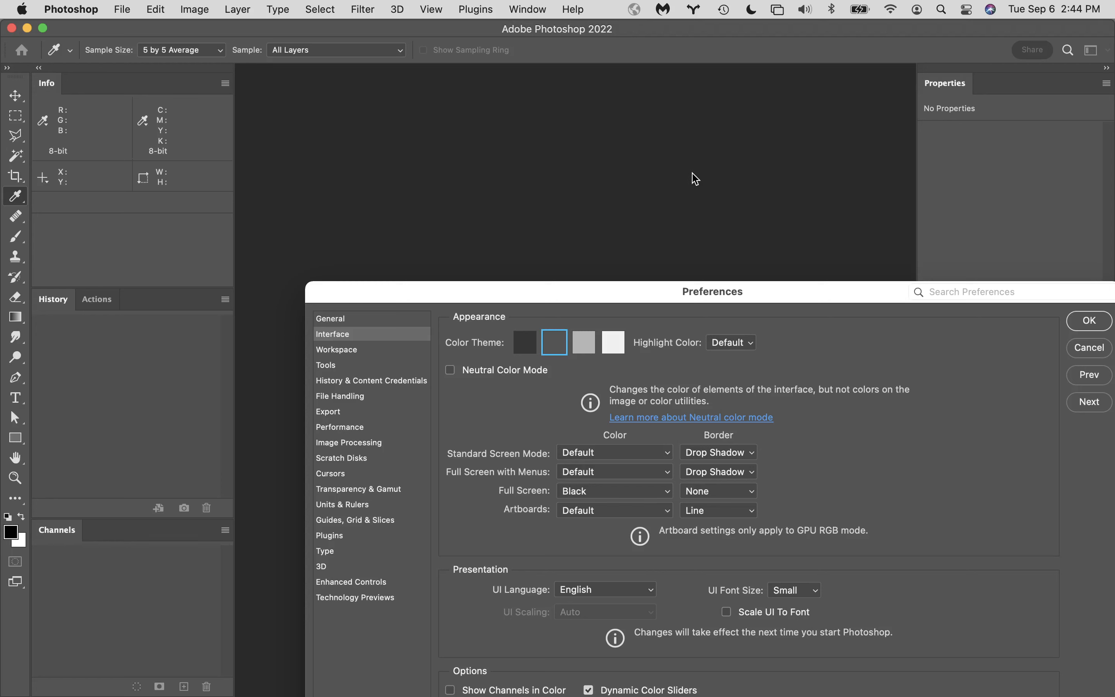
left_click(526, 341)
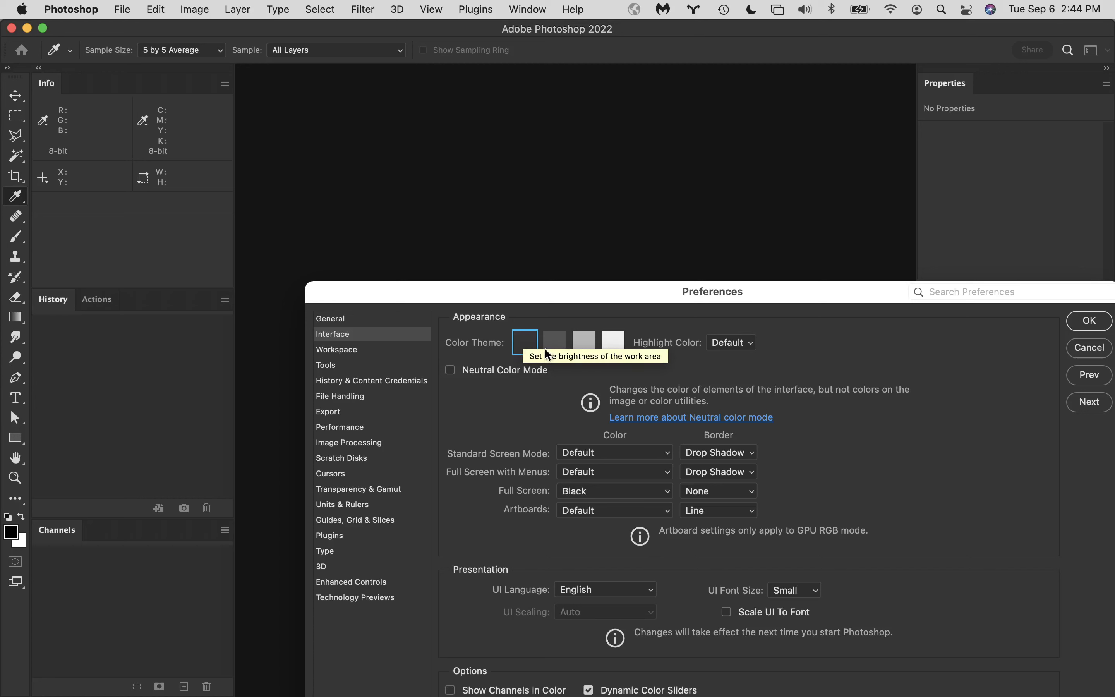
left_click(583, 348)
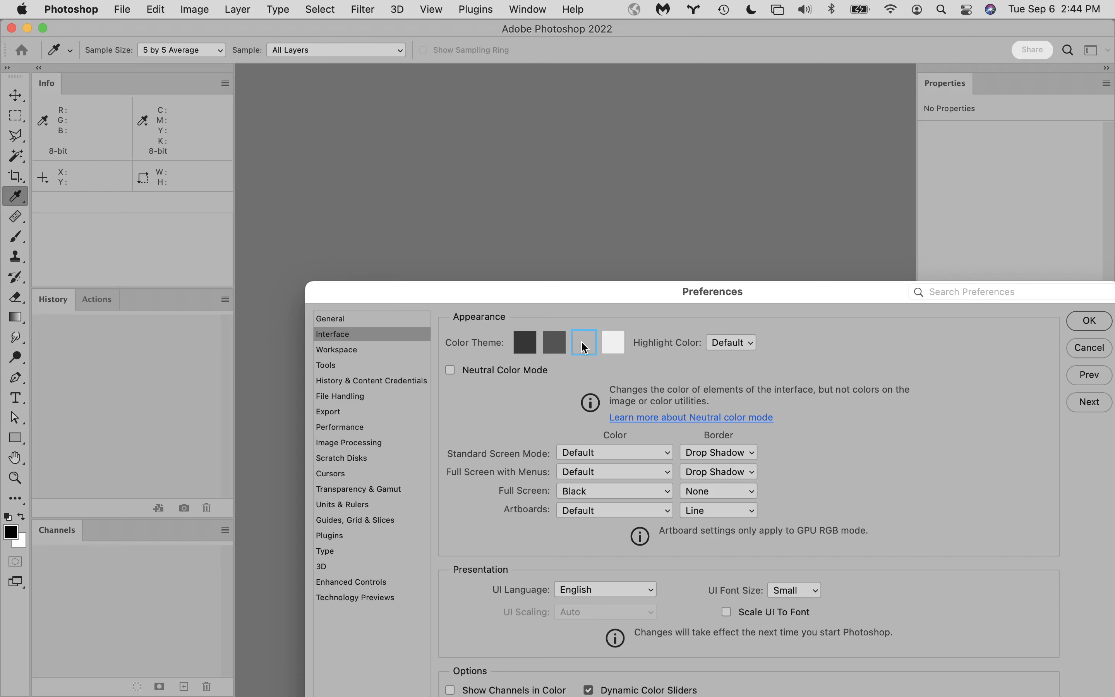
left_click(615, 345)
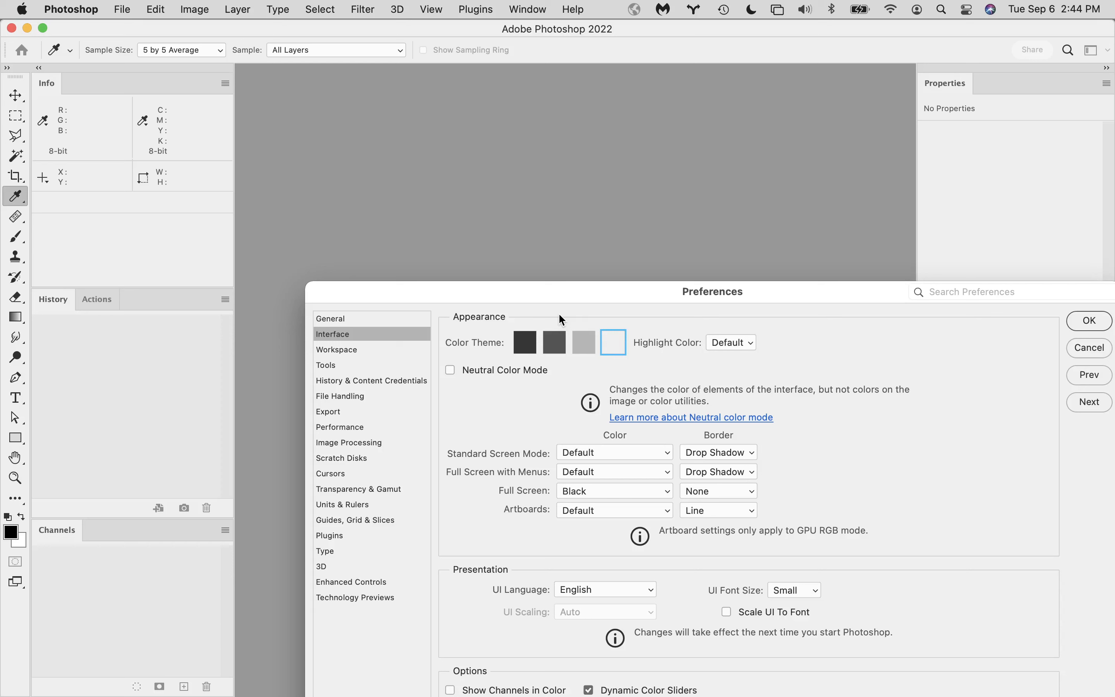
left_click(555, 341)
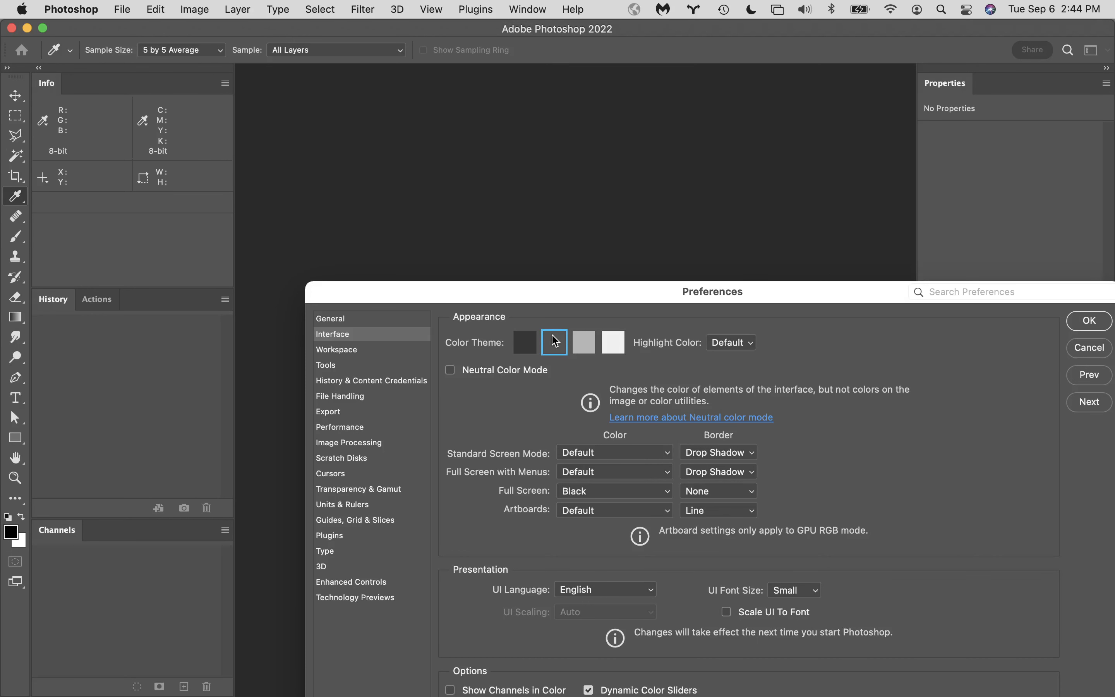
left_click(525, 343)
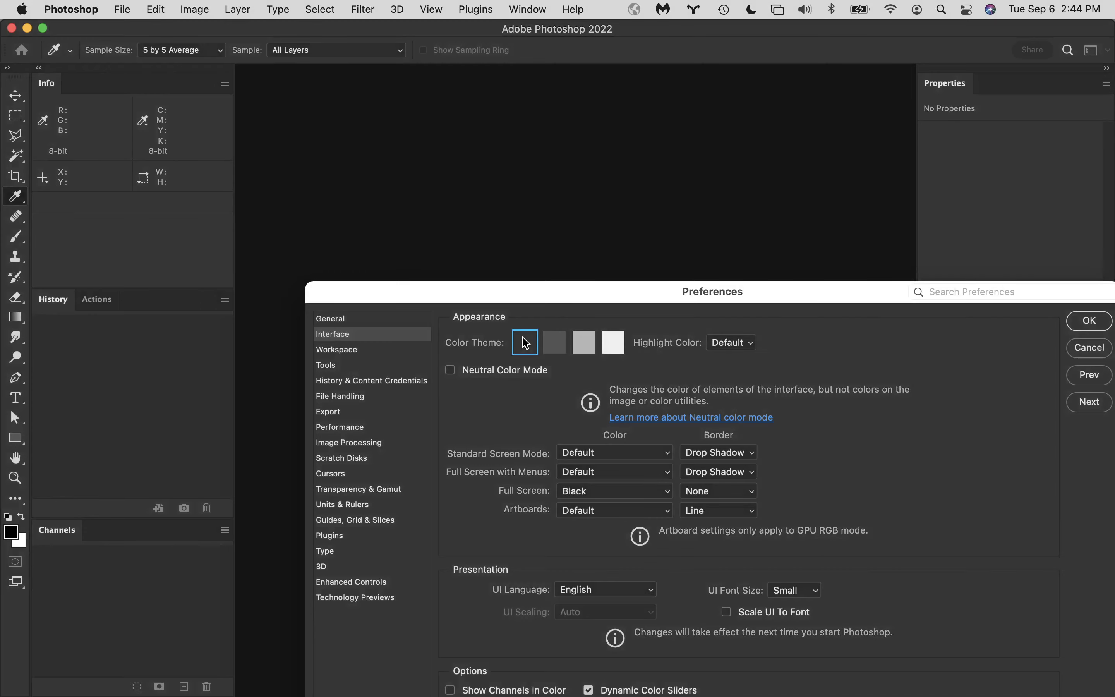
left_click(555, 345)
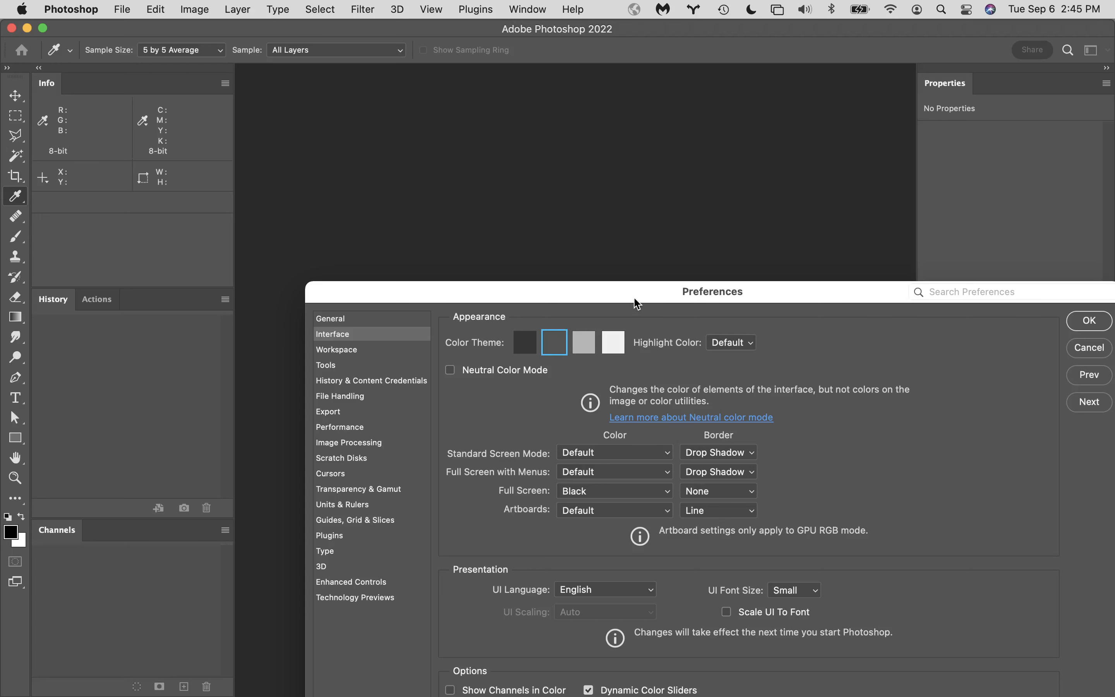
left_click_drag(628, 291, 591, 73)
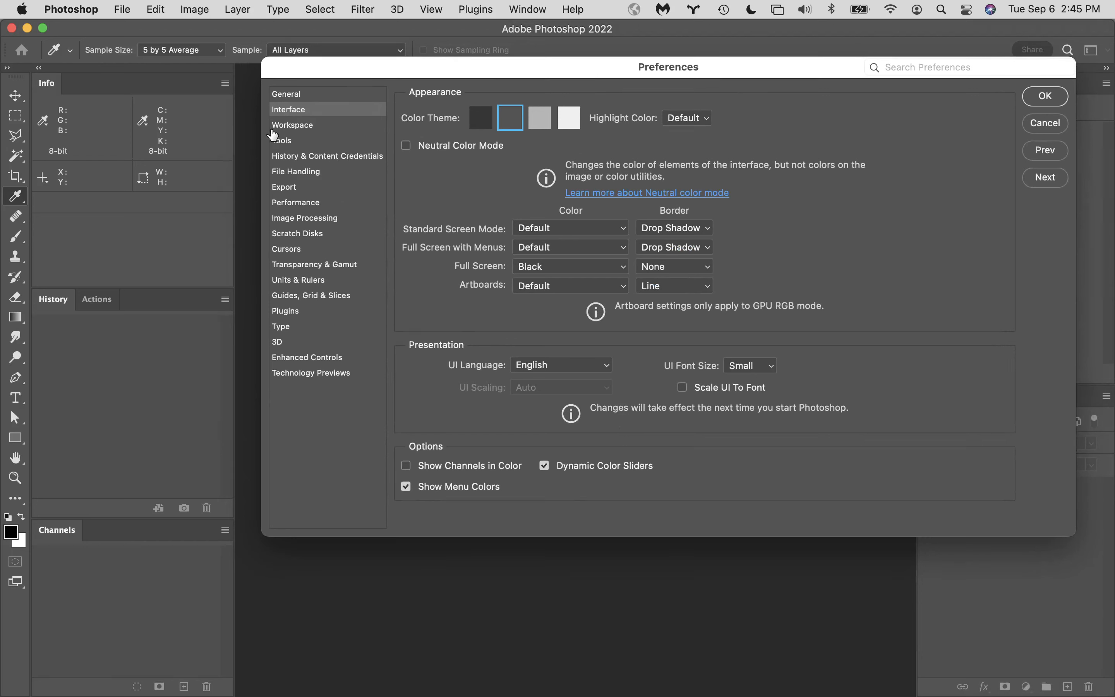
- Review the Workspace preferences and compare them with the options in the Tools preferences
left_click(309, 132)
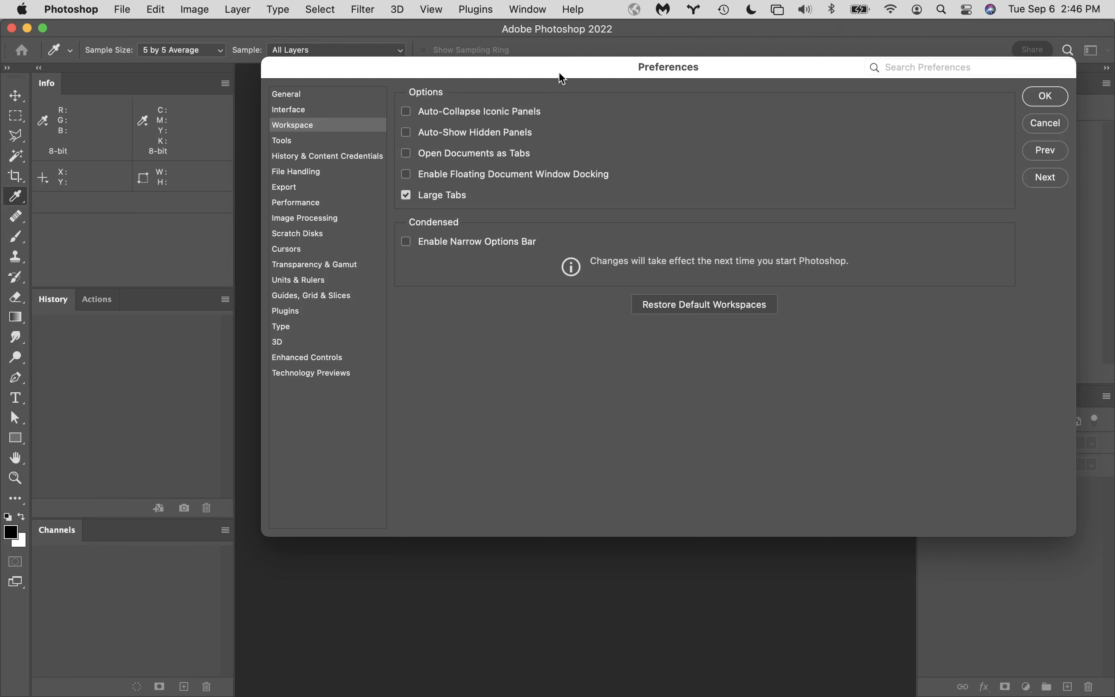
left_click_drag(561, 70, 572, 170)
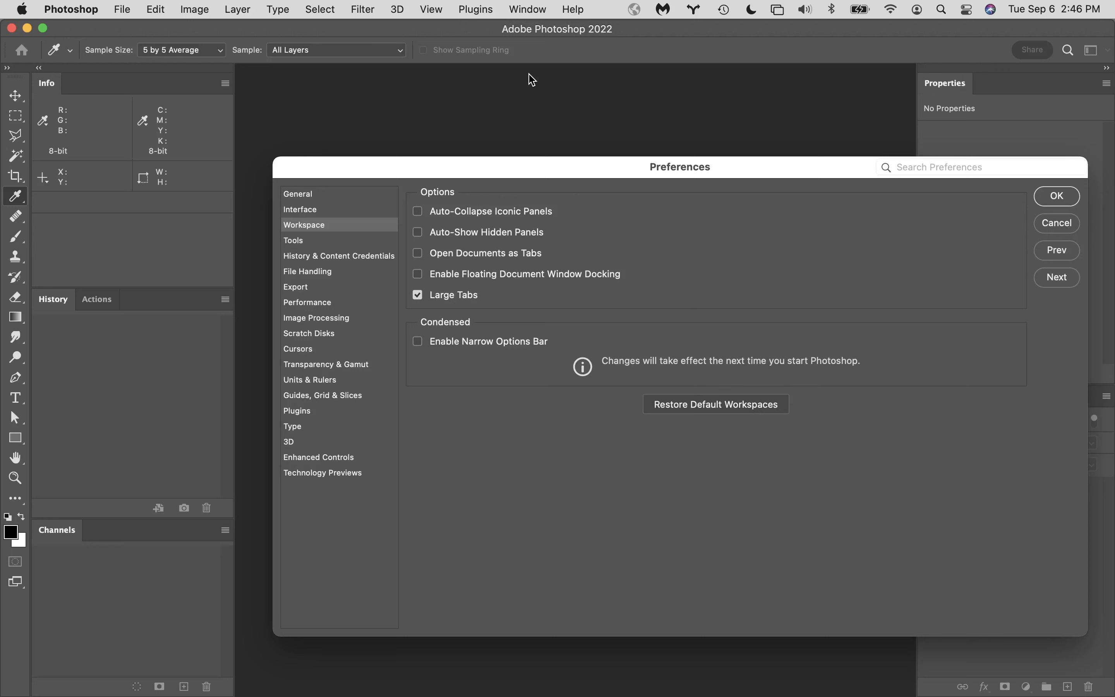
left_click(309, 246)
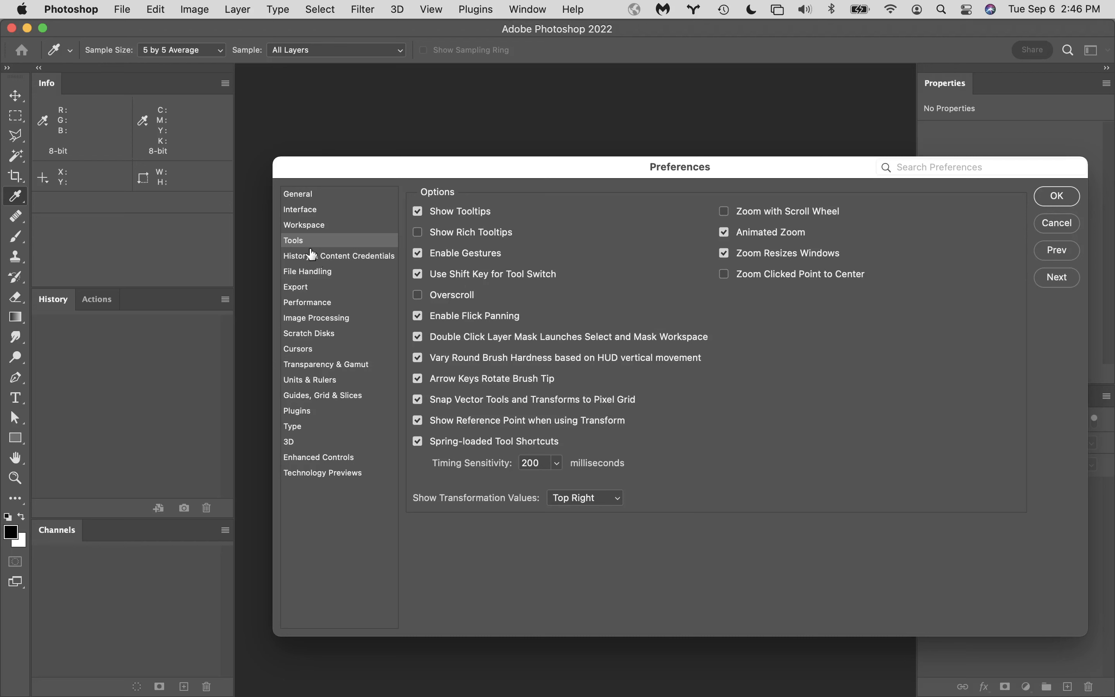
left_click(323, 229)
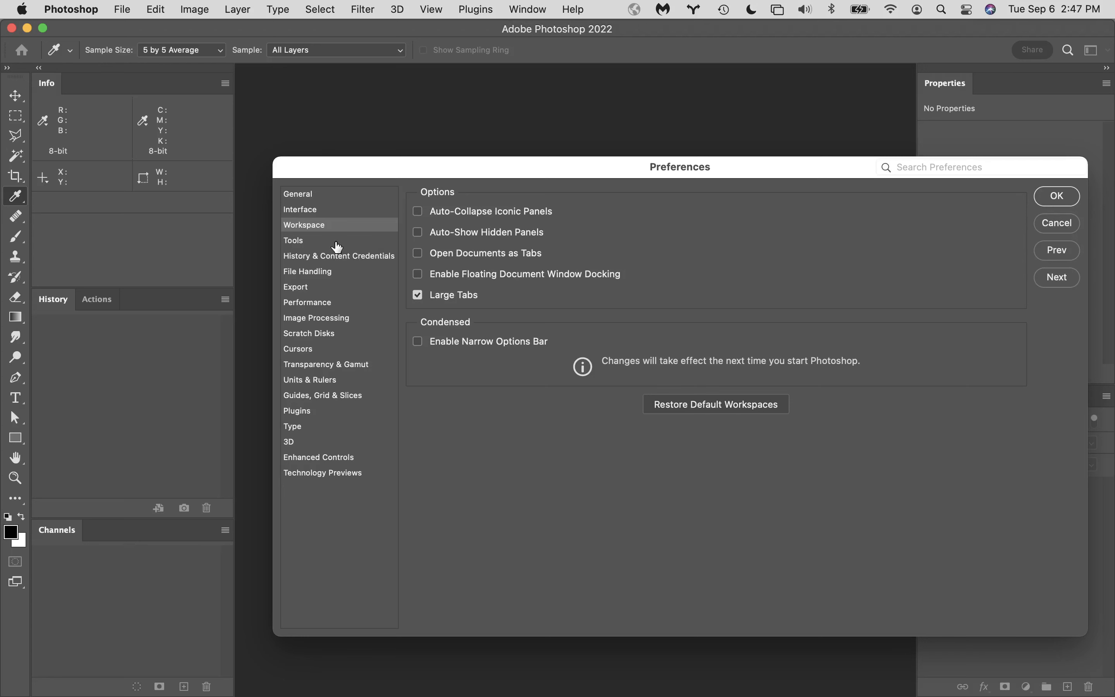
left_click(307, 241)
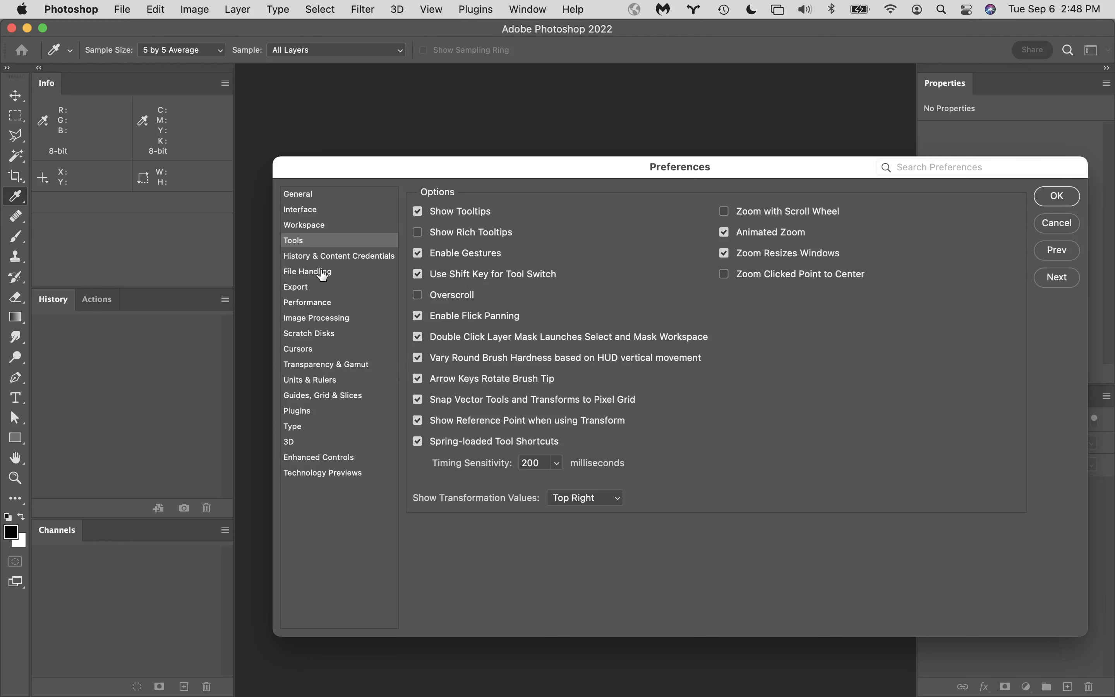
- Try the History Log with a text file destination, view its Edit Log Items choices, and turn the log off again
left_click(353, 257)
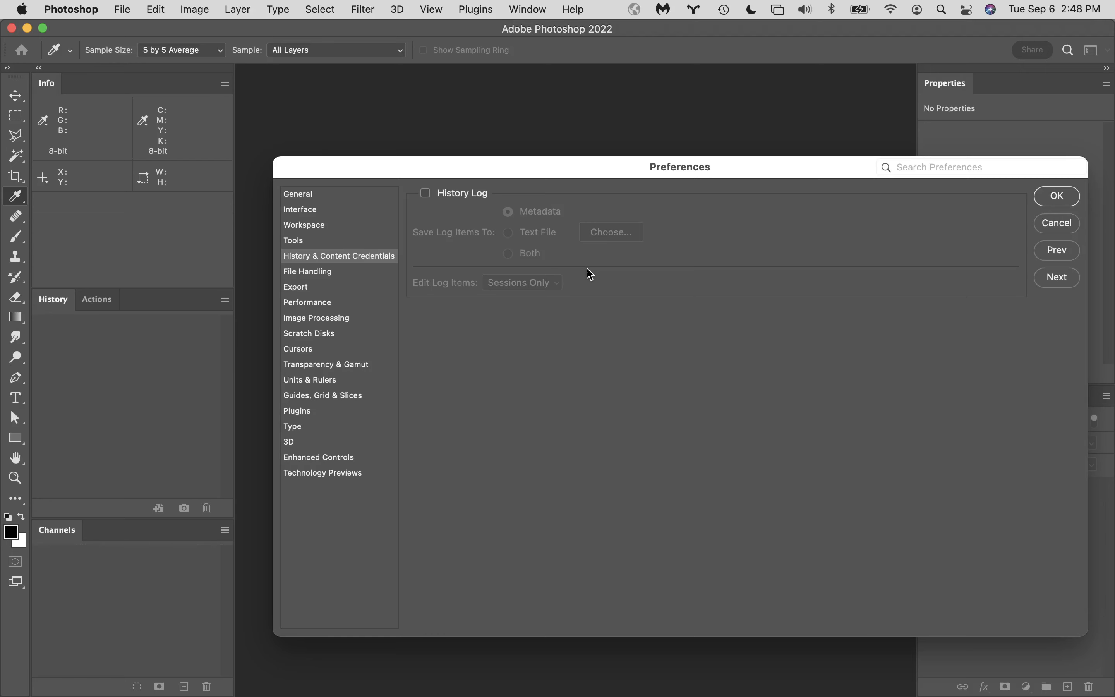
left_click(426, 194)
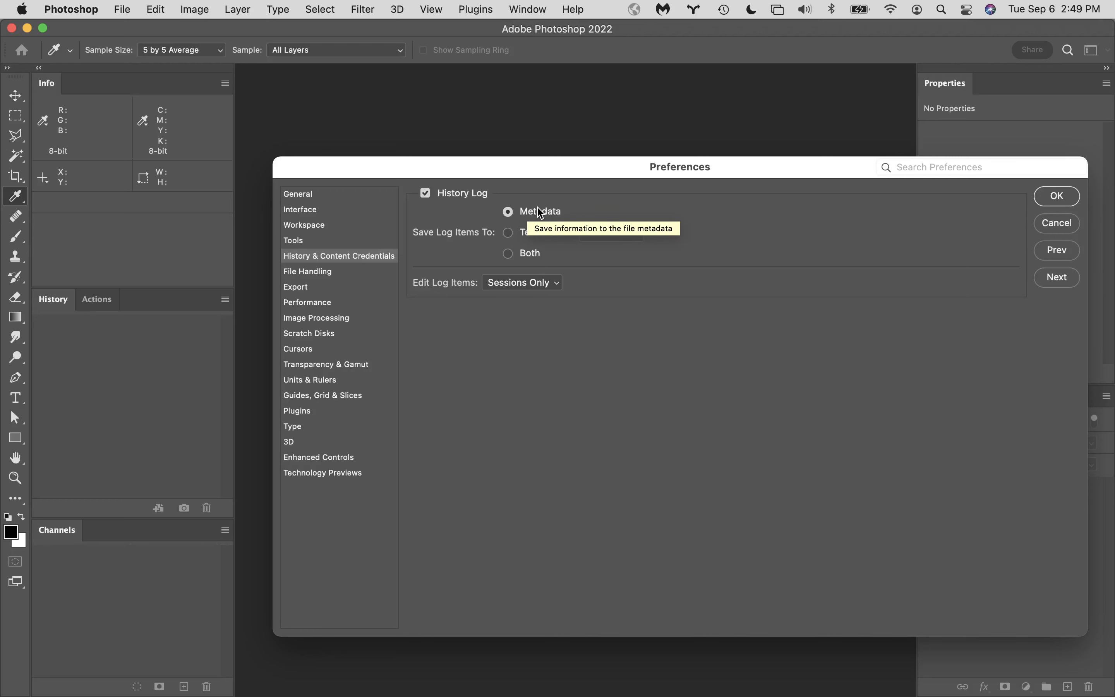
left_click(509, 233)
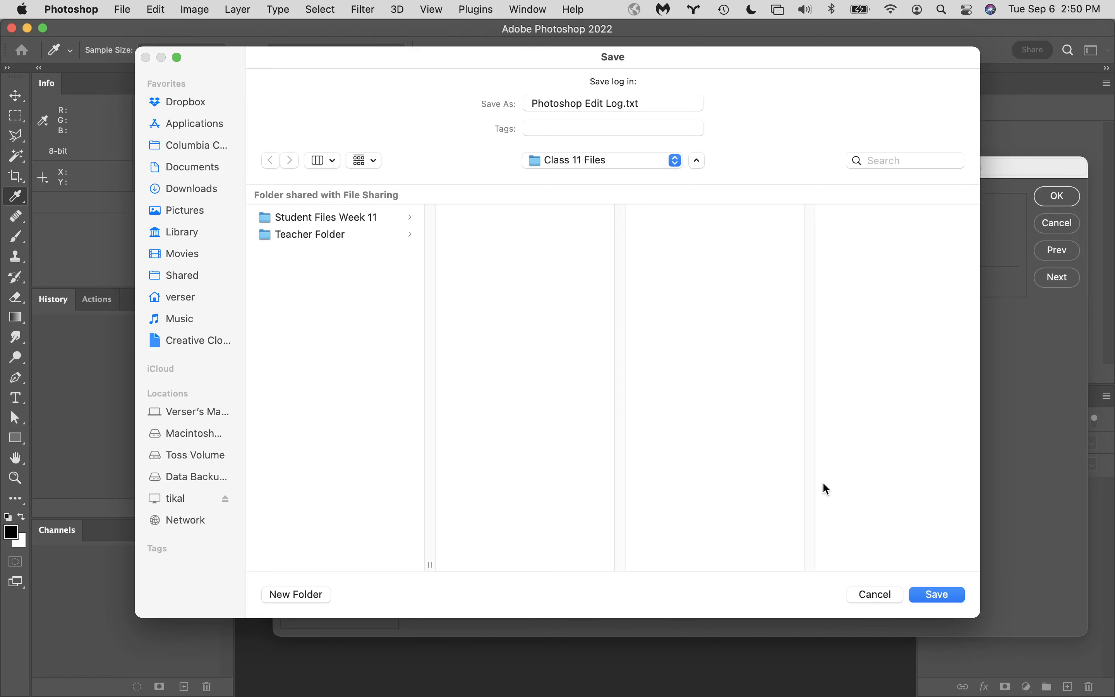
left_click(885, 598)
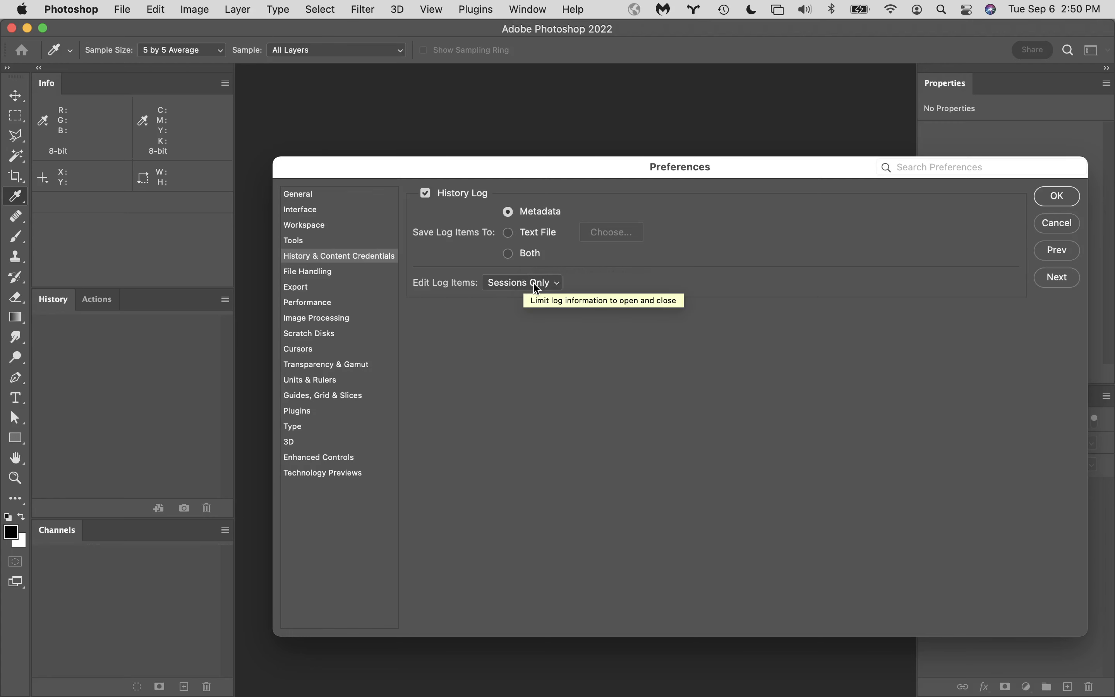
left_click(556, 288)
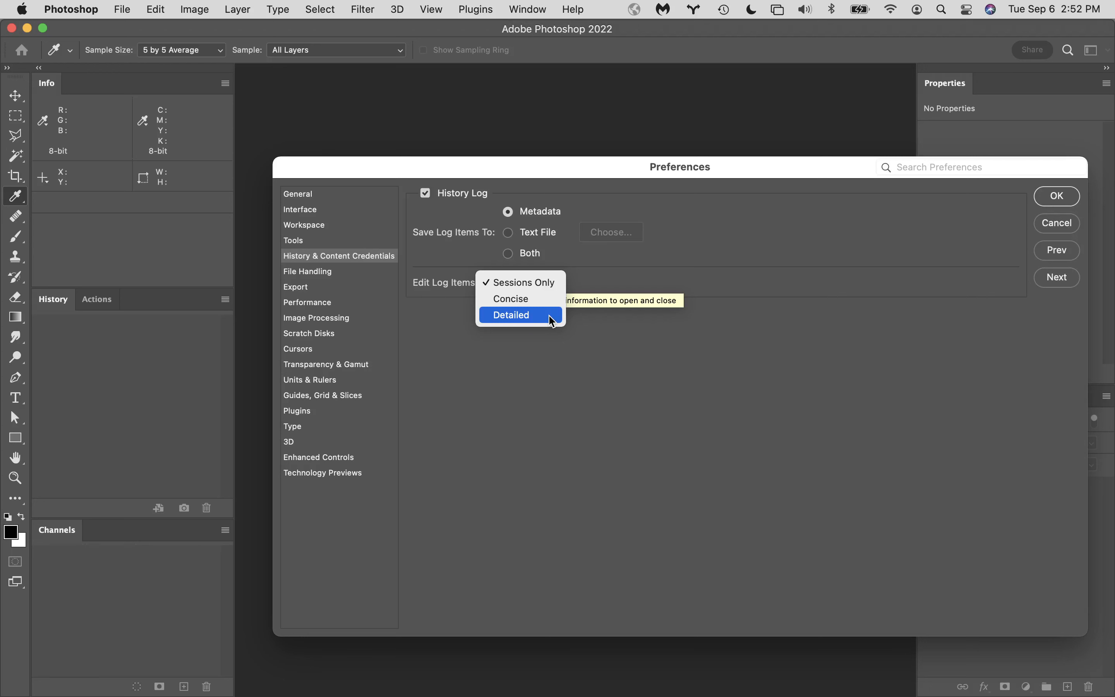
left_click(424, 201)
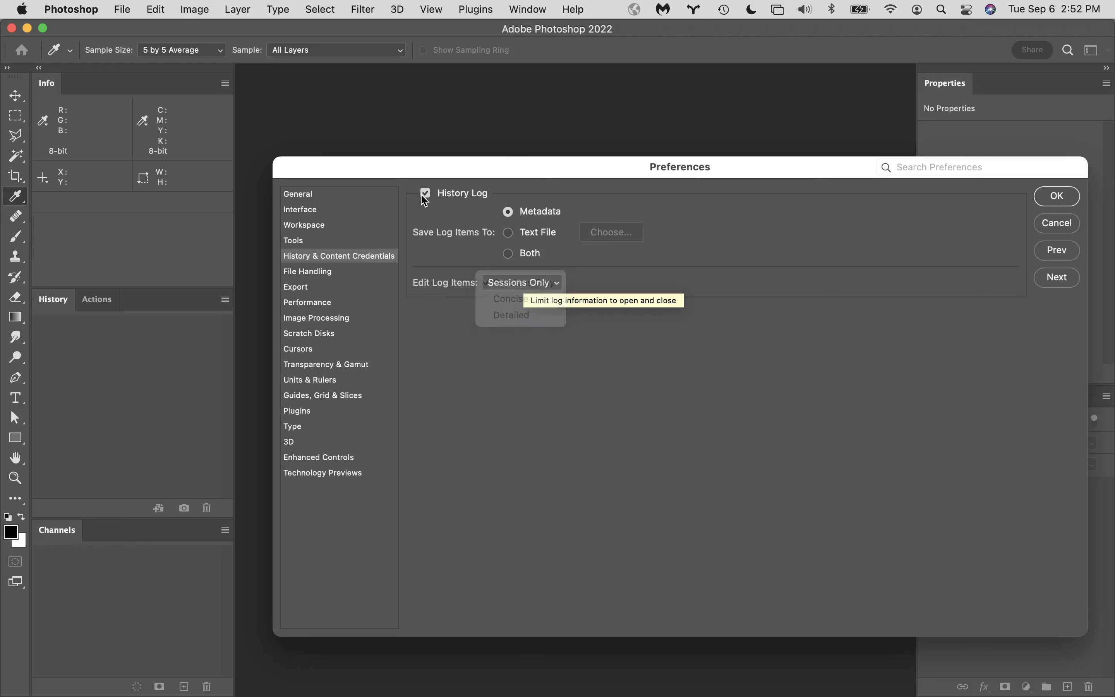
left_click(425, 193)
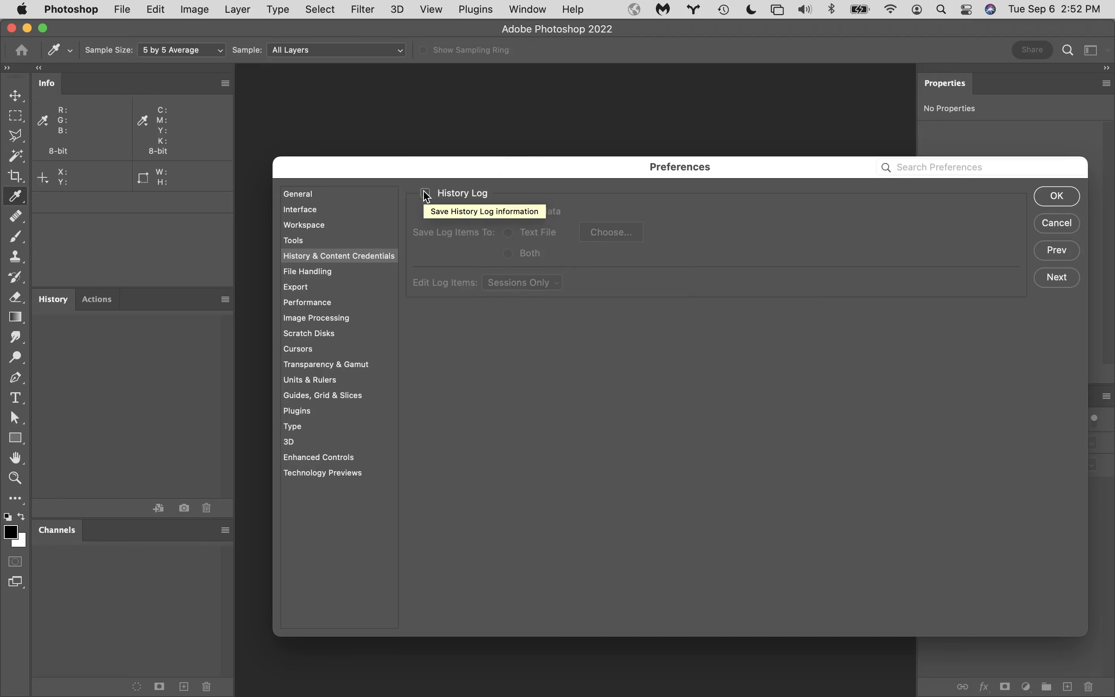
- Review the File Handling, Export, Performance, Image Processing and Scratch Disks preferences in order
left_click(301, 274)
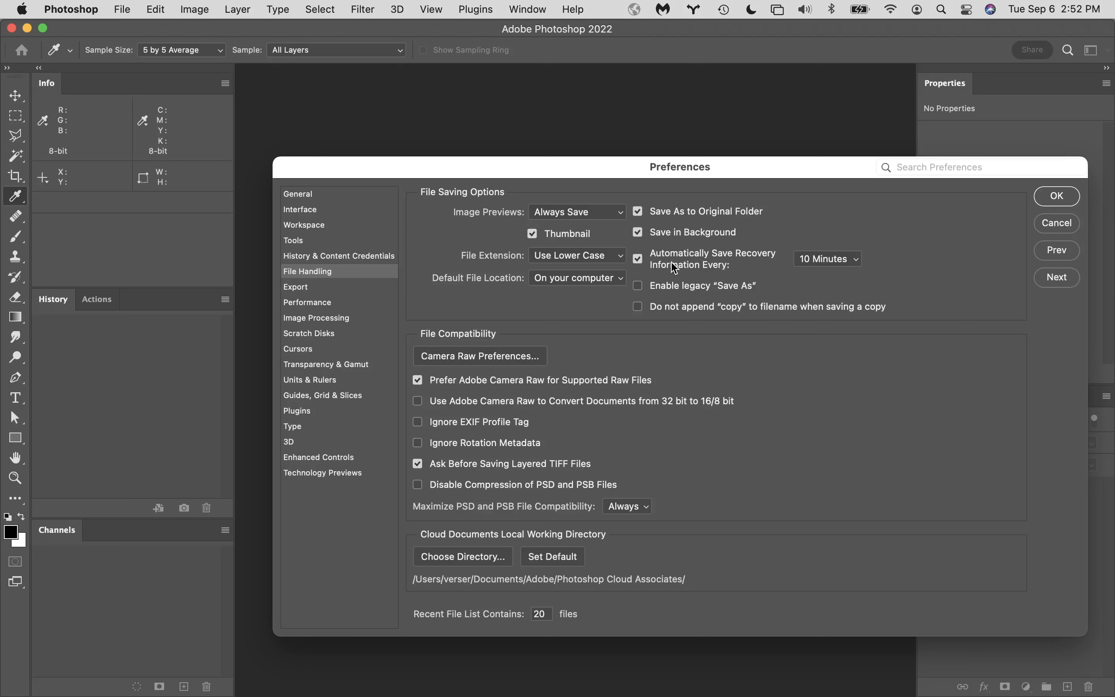
mouse_move(692, 272)
left_click(312, 287)
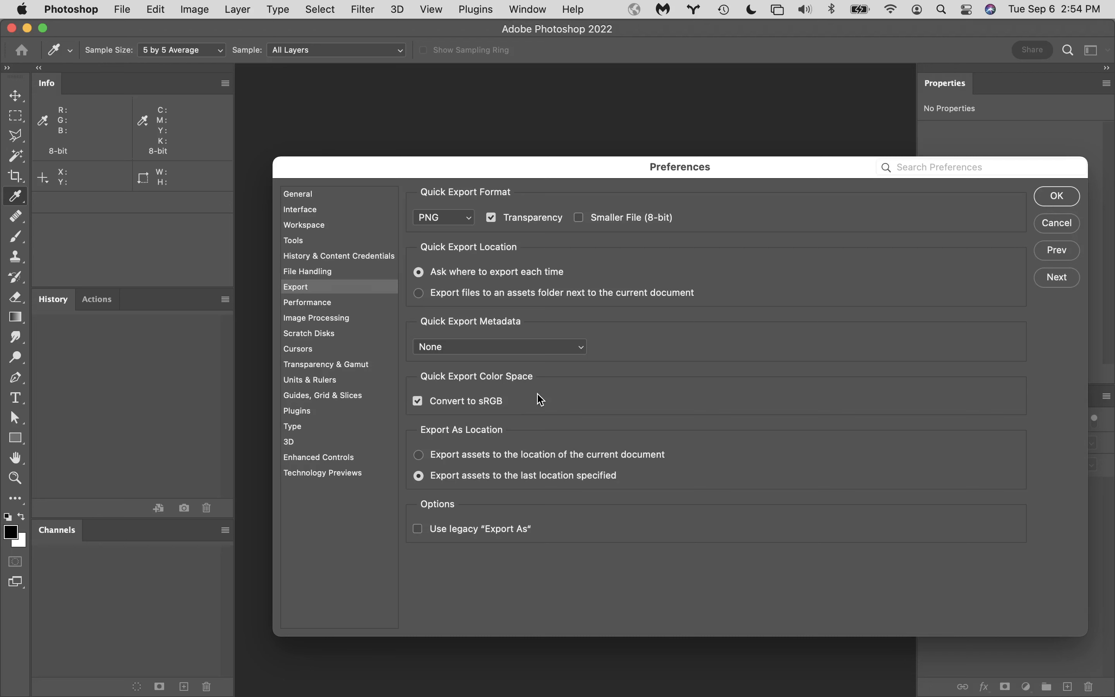
left_click(321, 305)
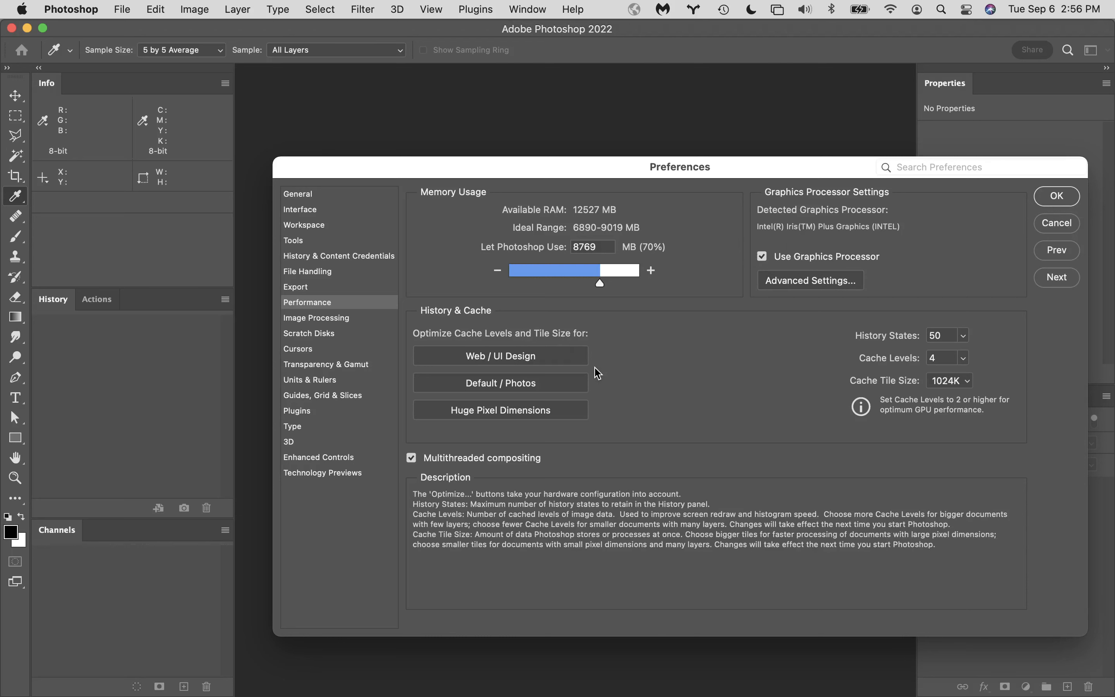
left_click(346, 319)
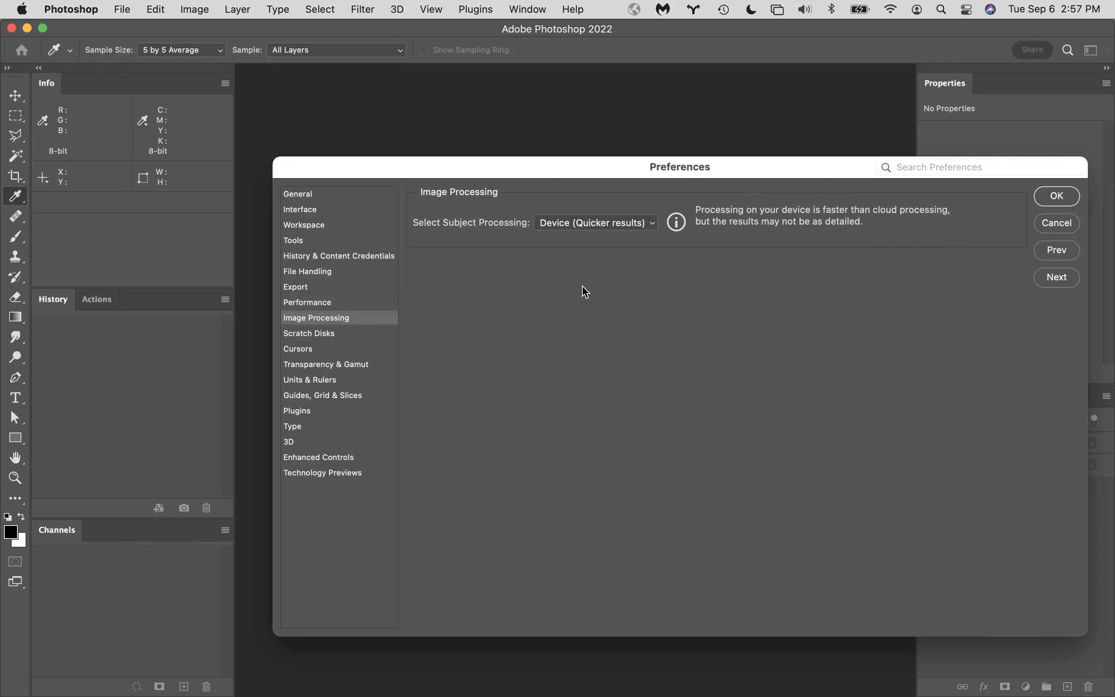
left_click(349, 335)
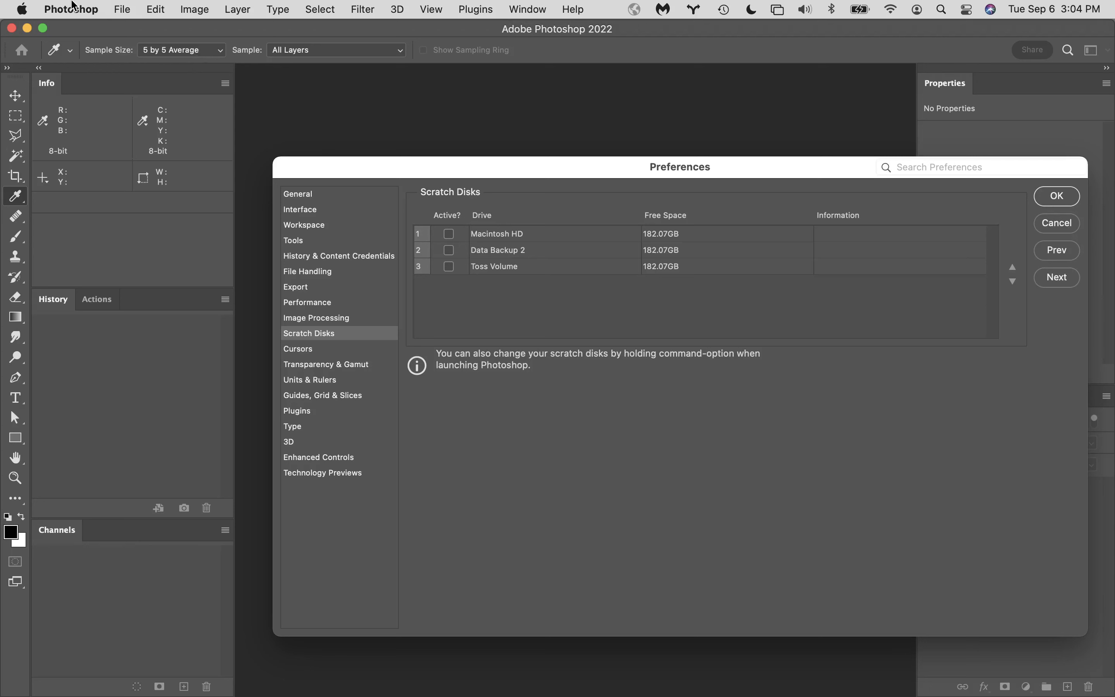
- View the Mac's system overview from About This Mac, then close it
left_click(22, 9)
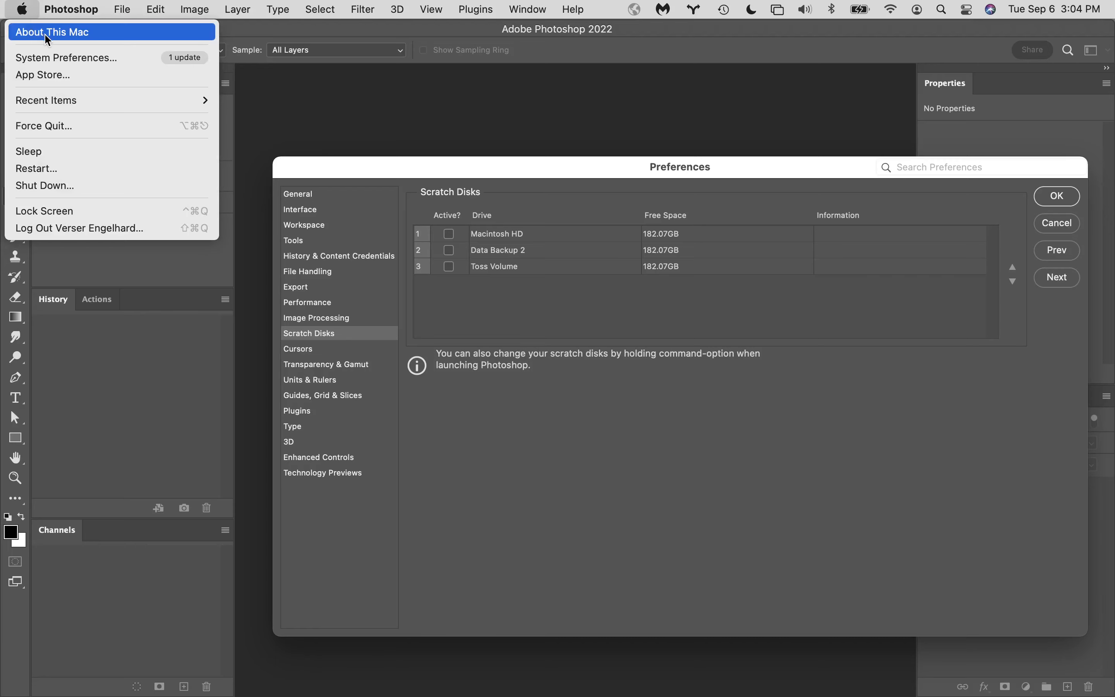
left_click(63, 36)
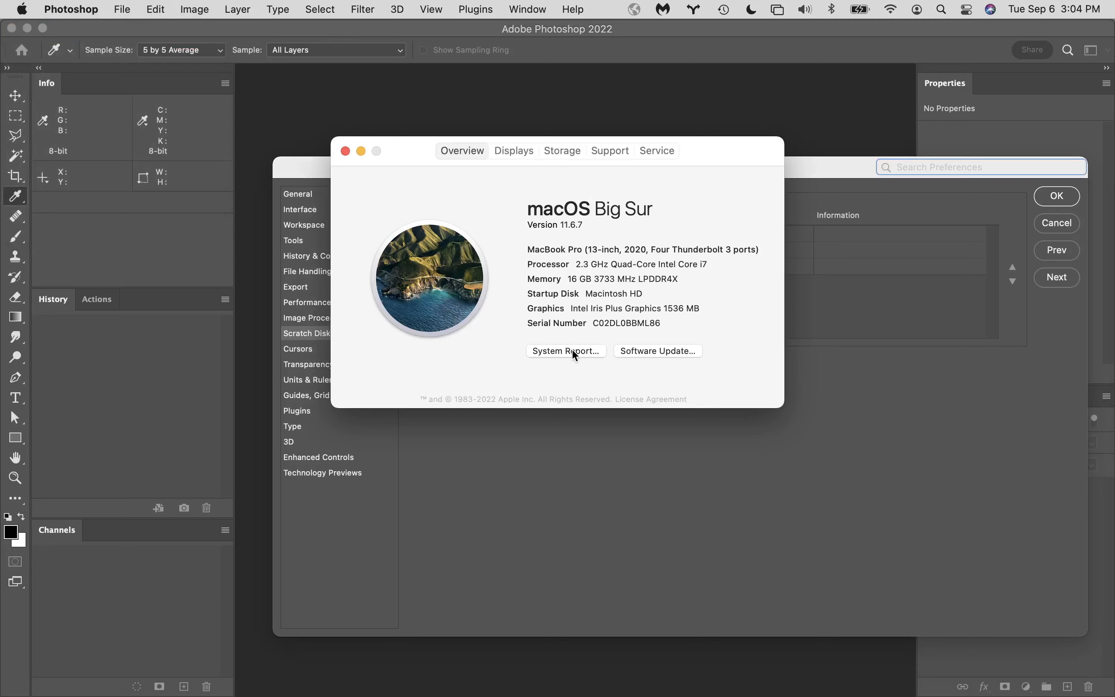
left_click(344, 152)
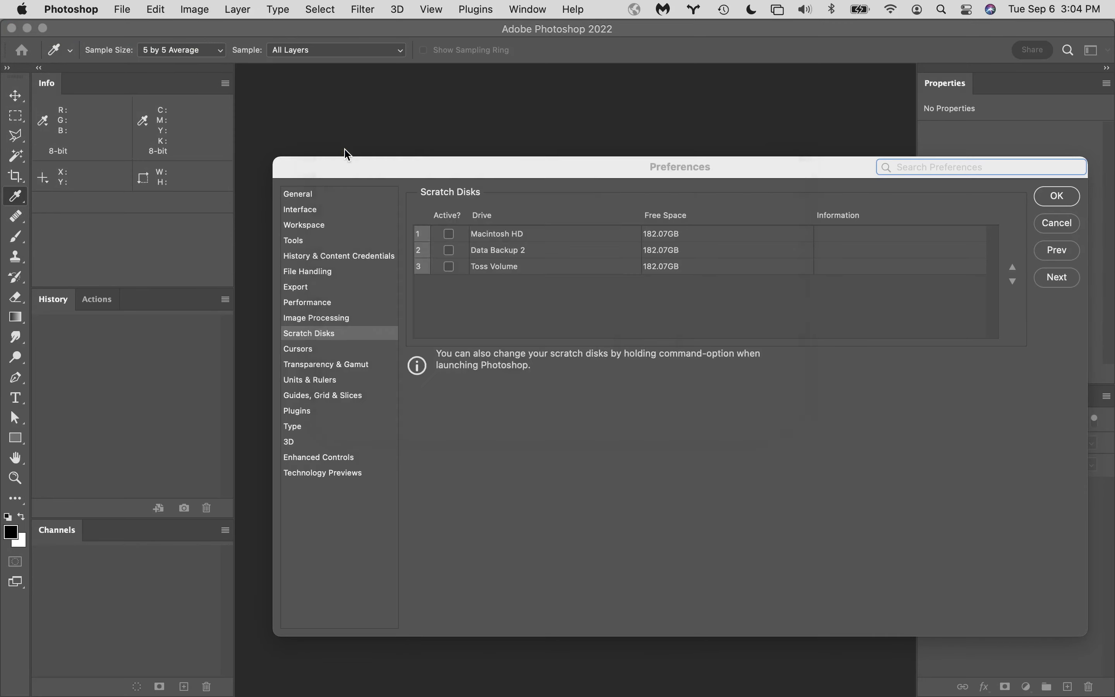
- Switch to Finder, hide the other apps, close the Drop Box window and open the info window for Macintosh HD
left_click(27, 689)
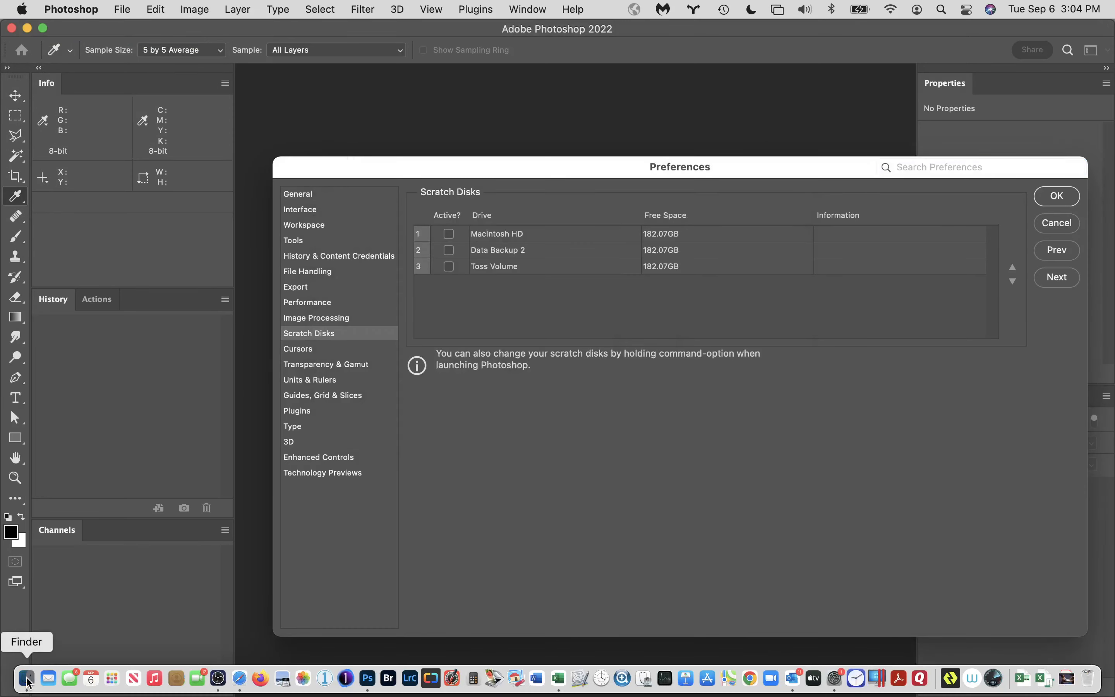
left_click(21, 9)
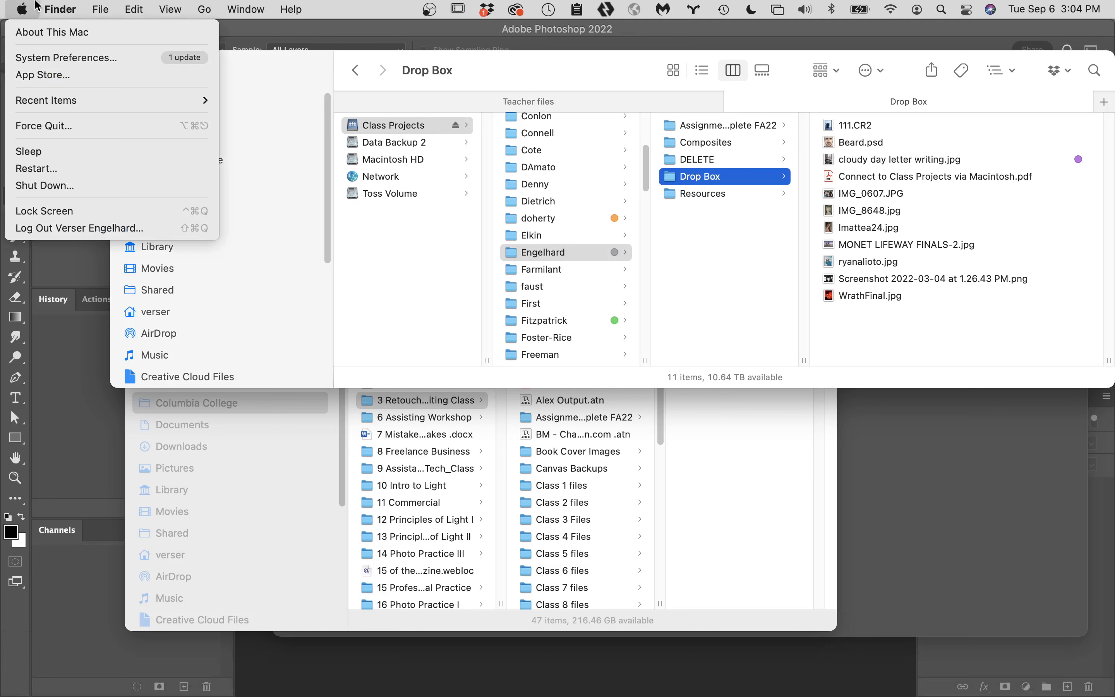
left_click(102, 151)
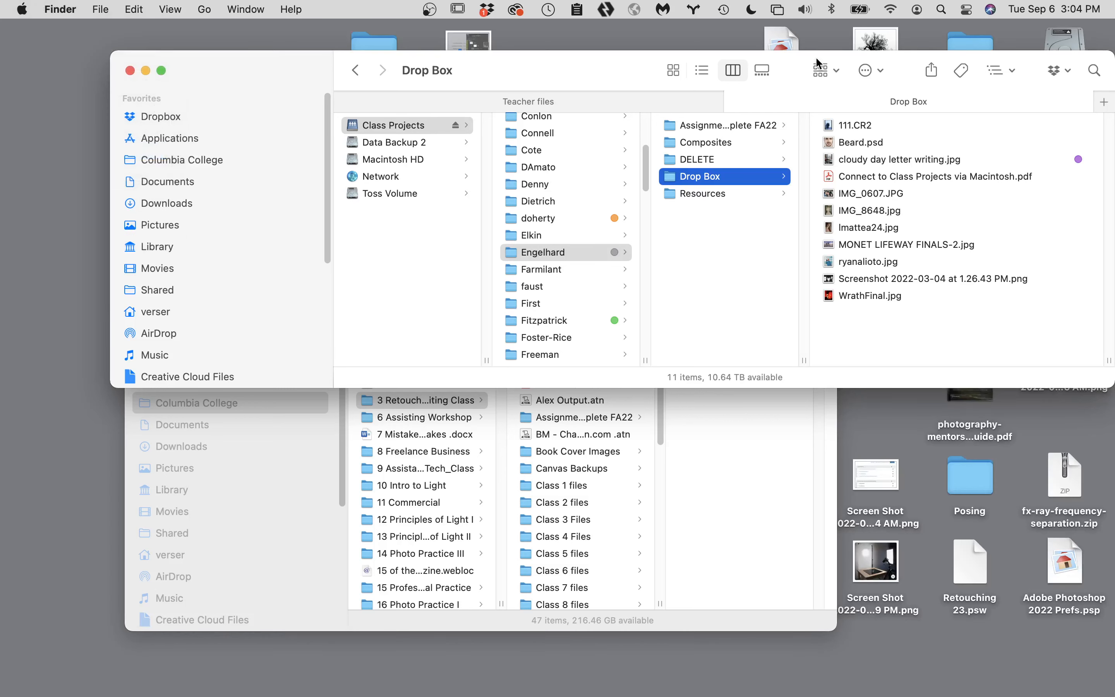
left_click(130, 70)
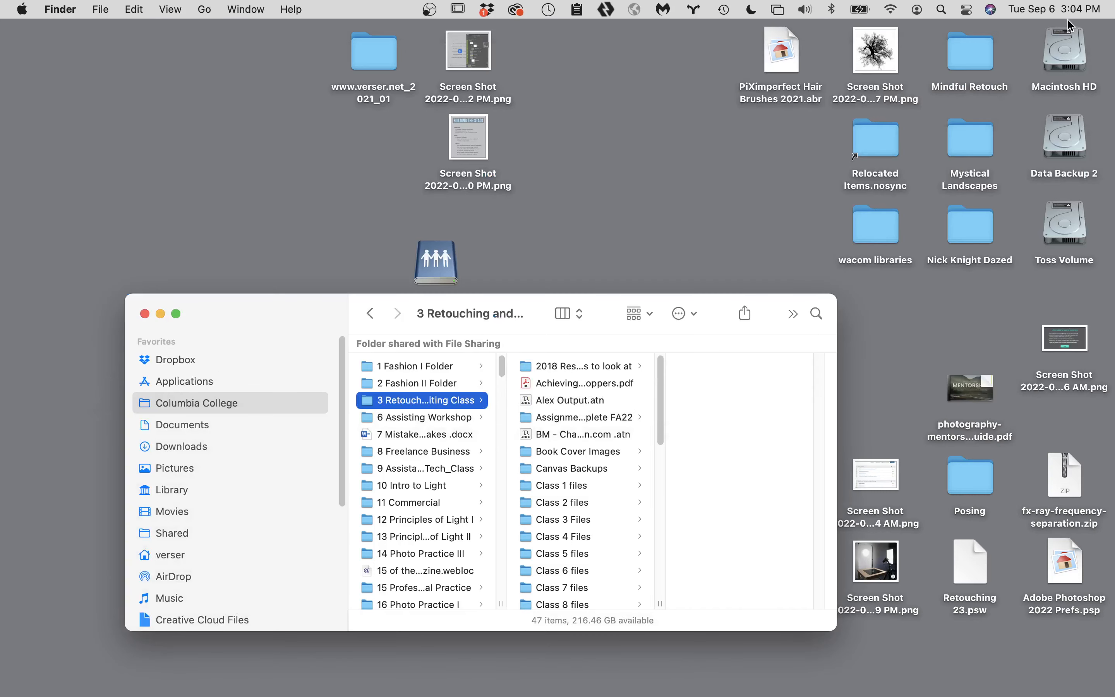
left_click(1067, 50)
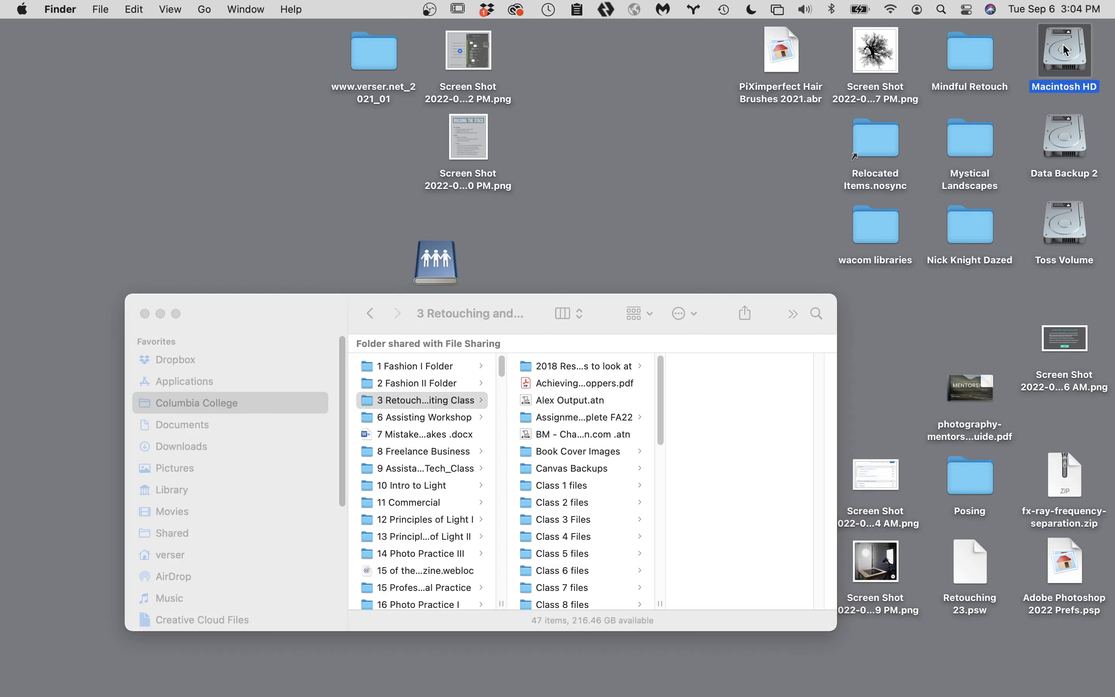
key("super+i")
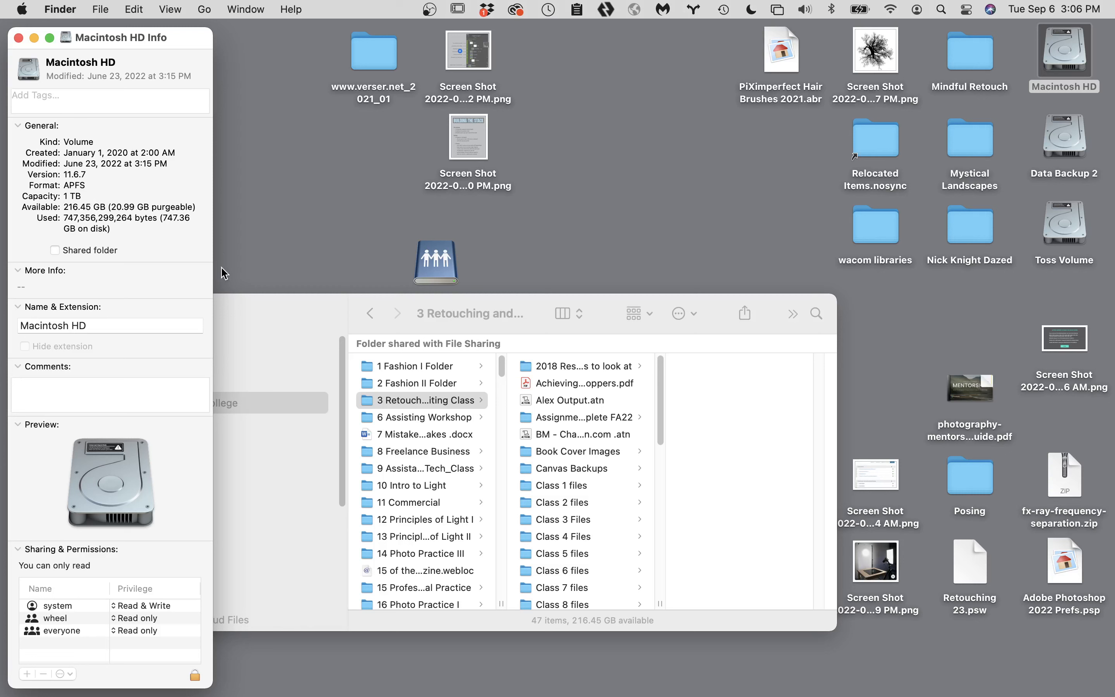
- Return to Photoshop and compare the Scratch Disks preferences with the Image Processing category
mouse_move(286, 693)
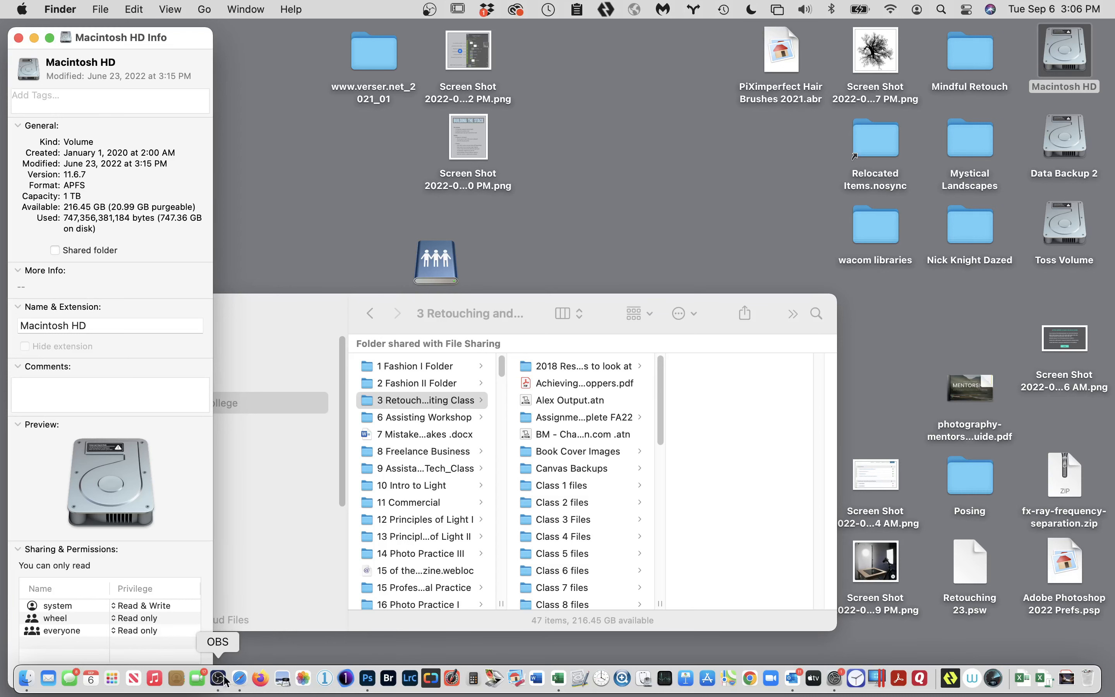
left_click(367, 678)
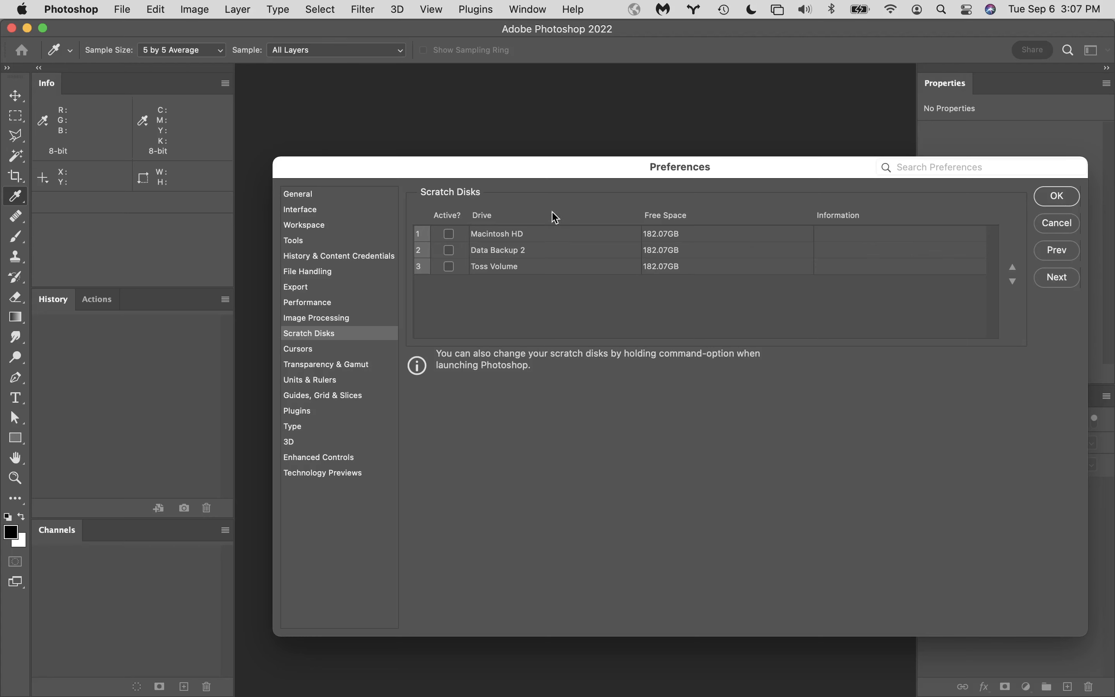
left_click(313, 318)
left_click(321, 334)
- In Finder, close the Macintosh HD info window, check the connected drives under Locations, and return to Photoshop
mouse_move(112, 682)
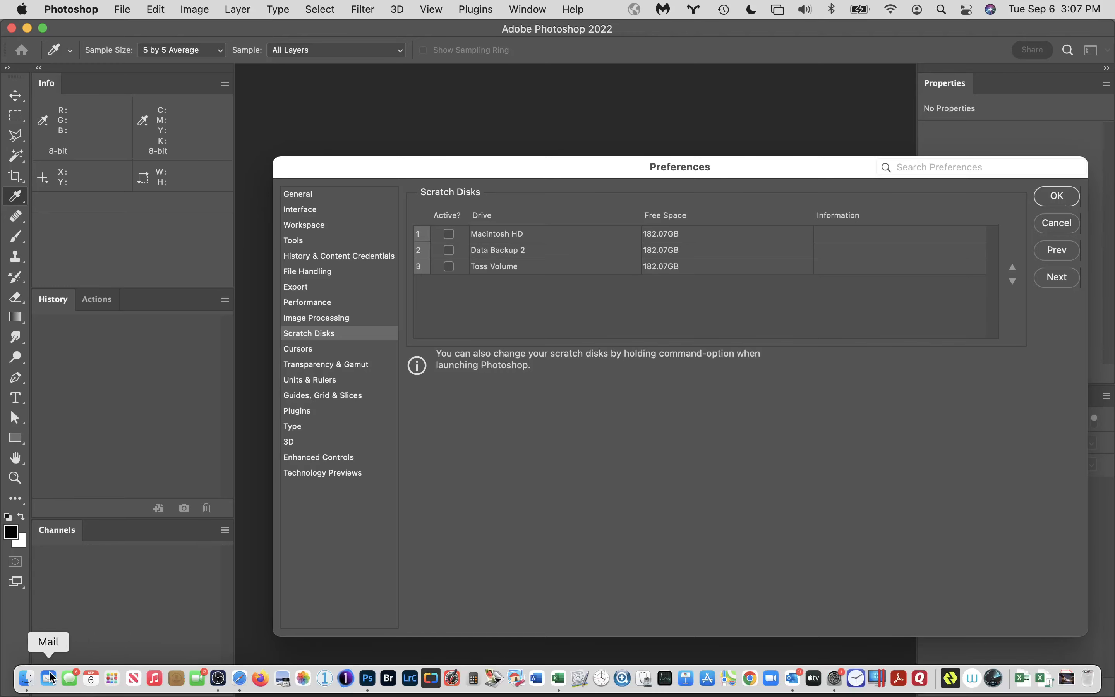
left_click(27, 678)
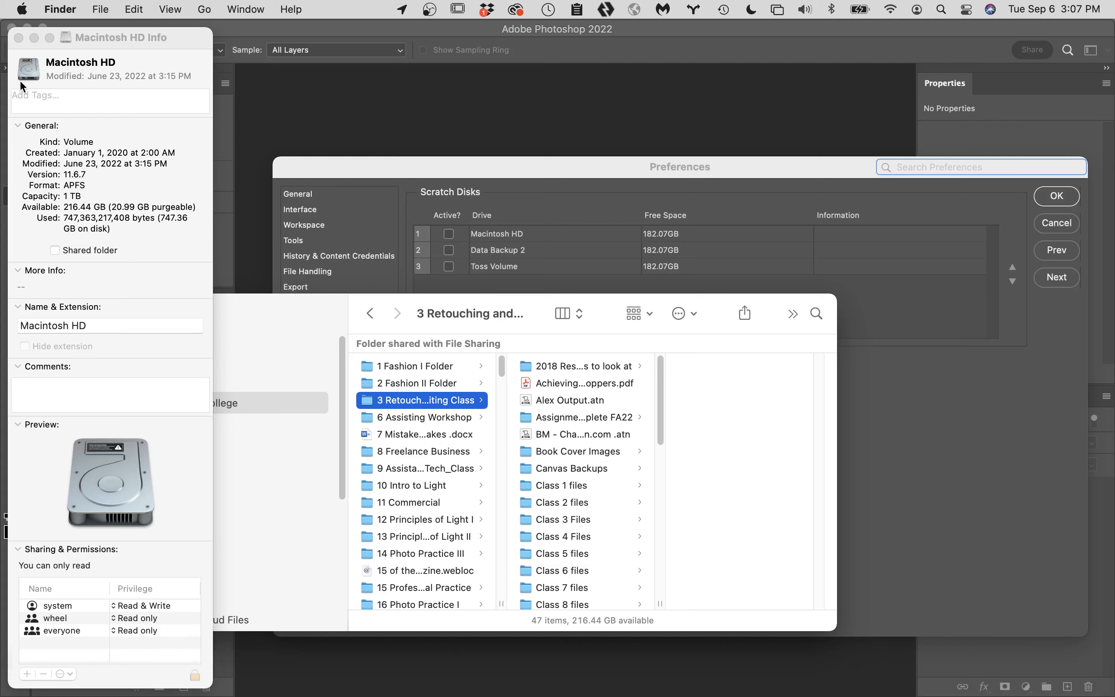
left_click(19, 38)
scroll(235, 517, "down", 10)
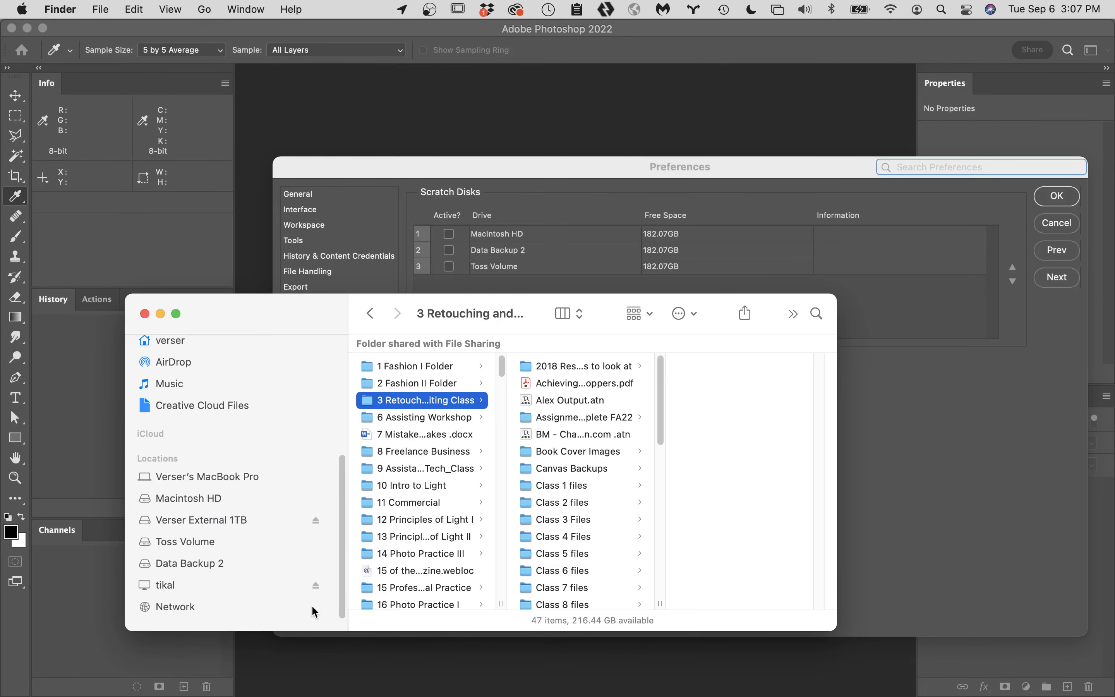
left_click(927, 434)
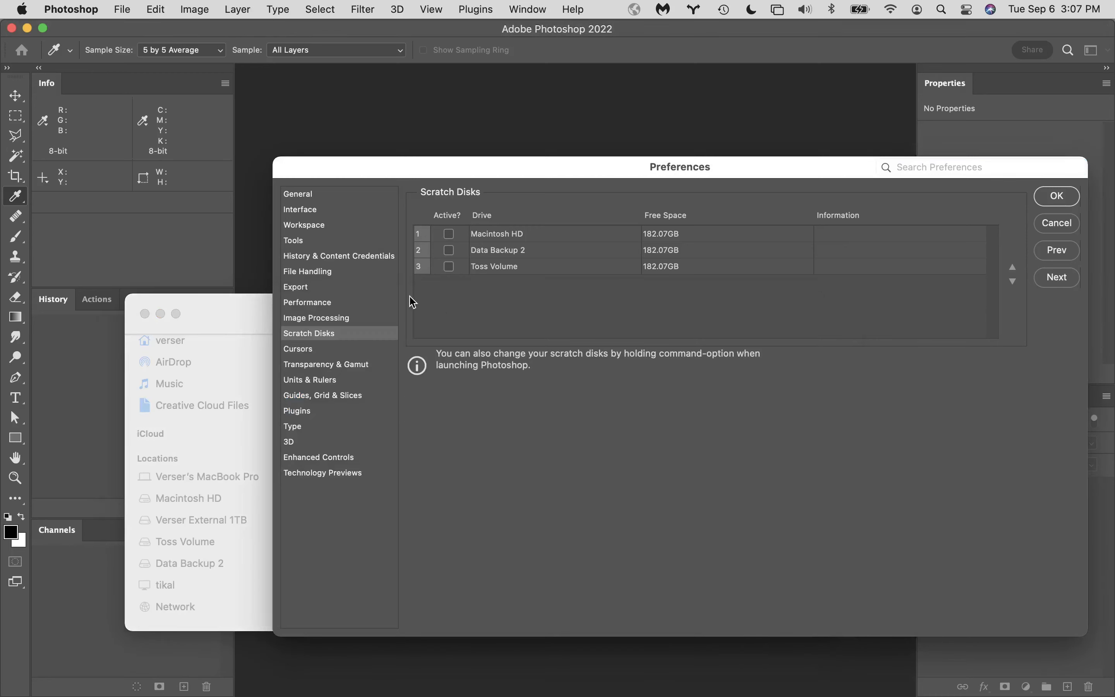
- Cancel the preferences and reopen them at Scratch Disks to refresh the list of drives
left_click(1056, 223)
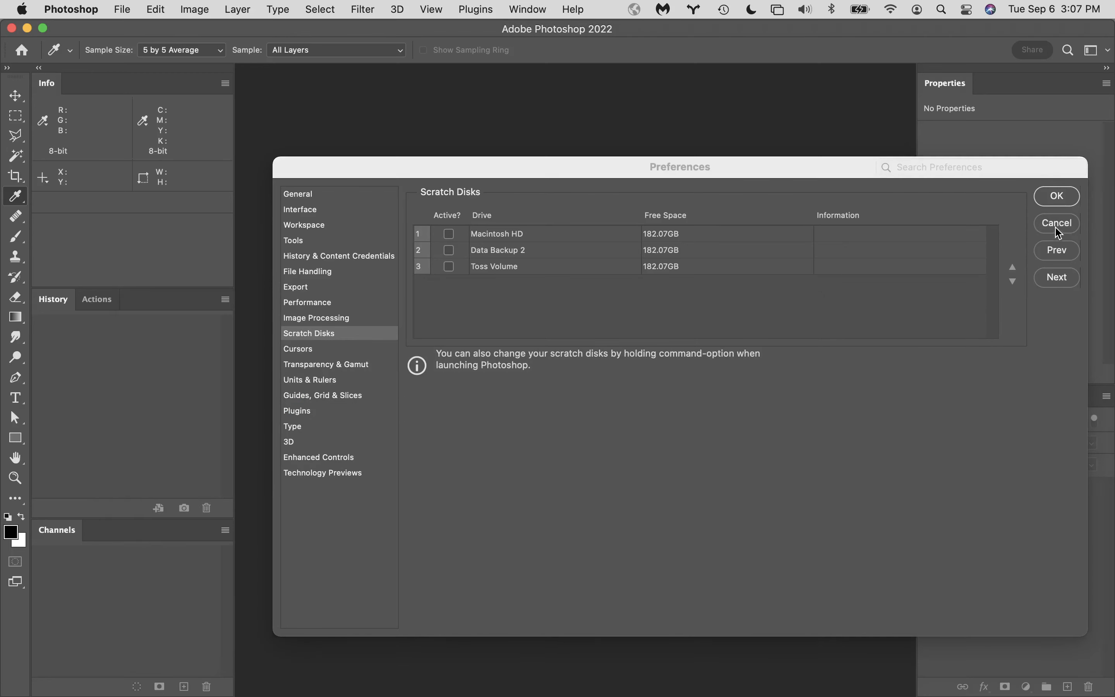
key("c")
left_click(80, 8)
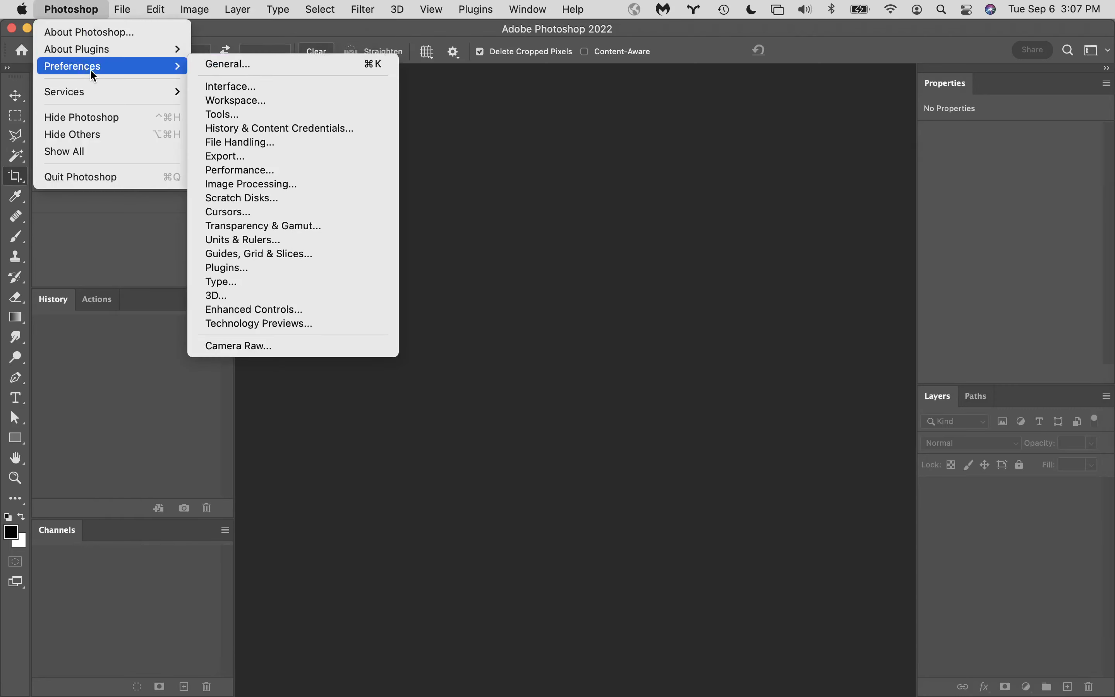
mouse_move(179, 69)
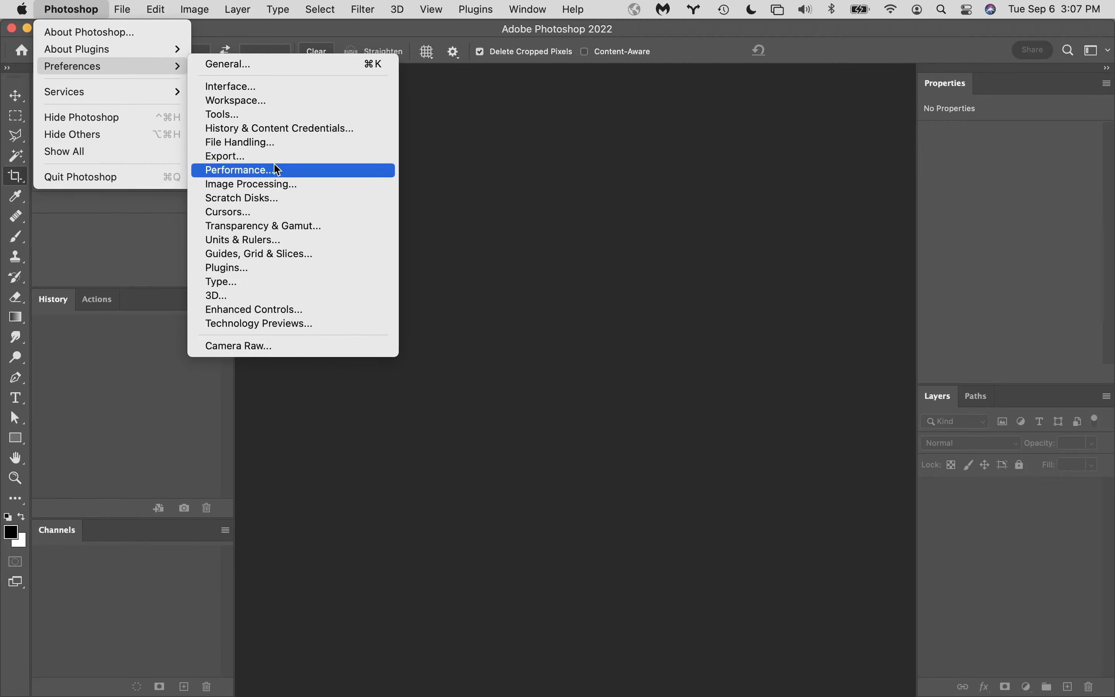
left_click(301, 199)
key("i")
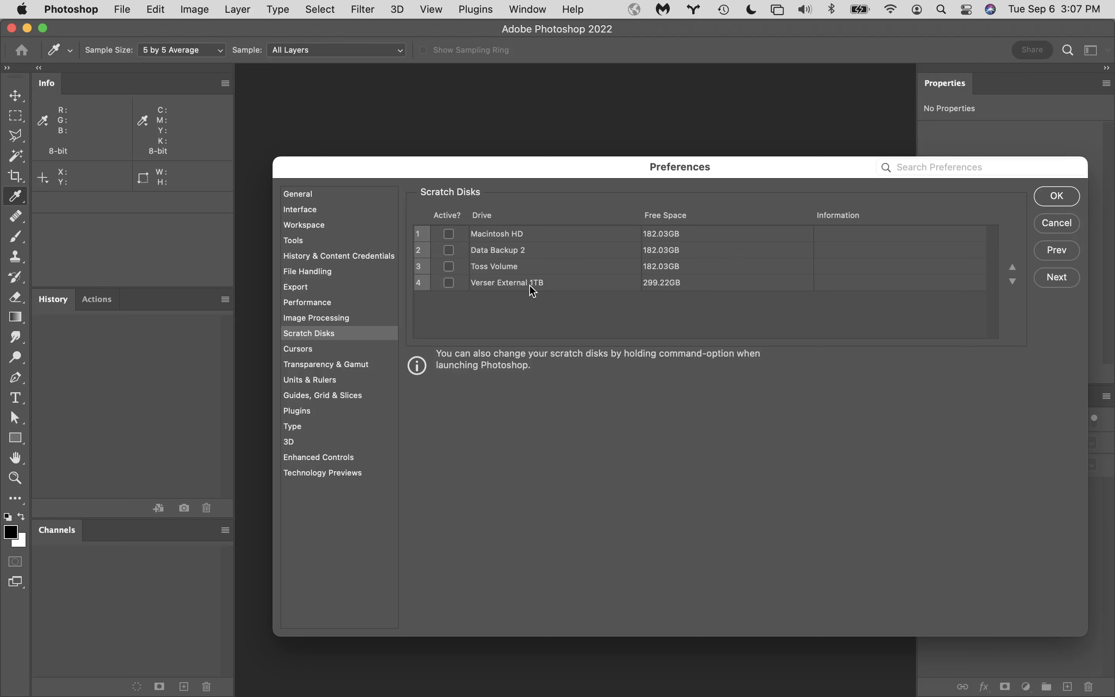
- Try activating the external 1TB drive as a scratch disk and moving it to first position, then cancel the preferences
left_click(450, 283)
left_click(974, 285)
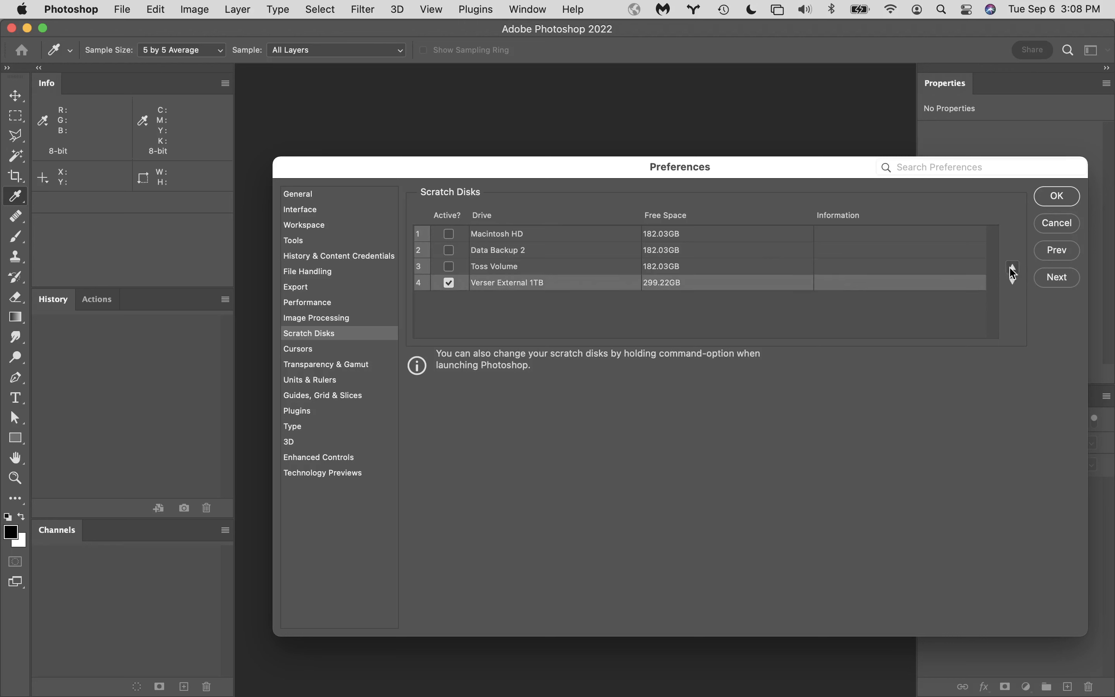
left_click(1013, 268)
left_click(1013, 269)
left_click(1012, 268)
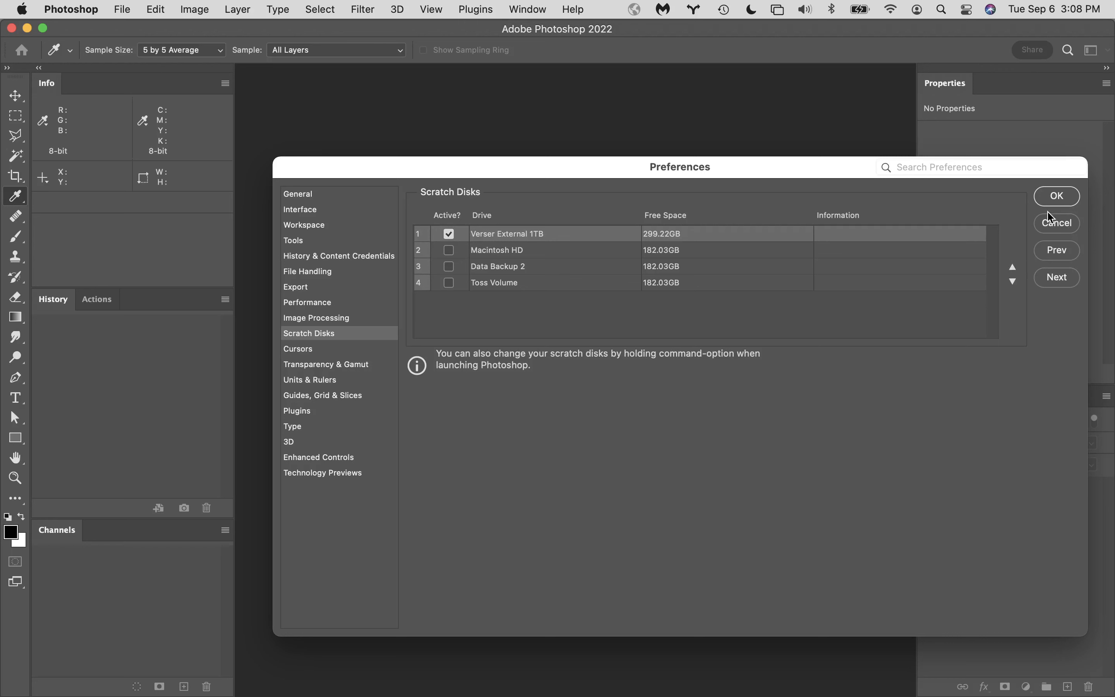
left_click(1060, 223)
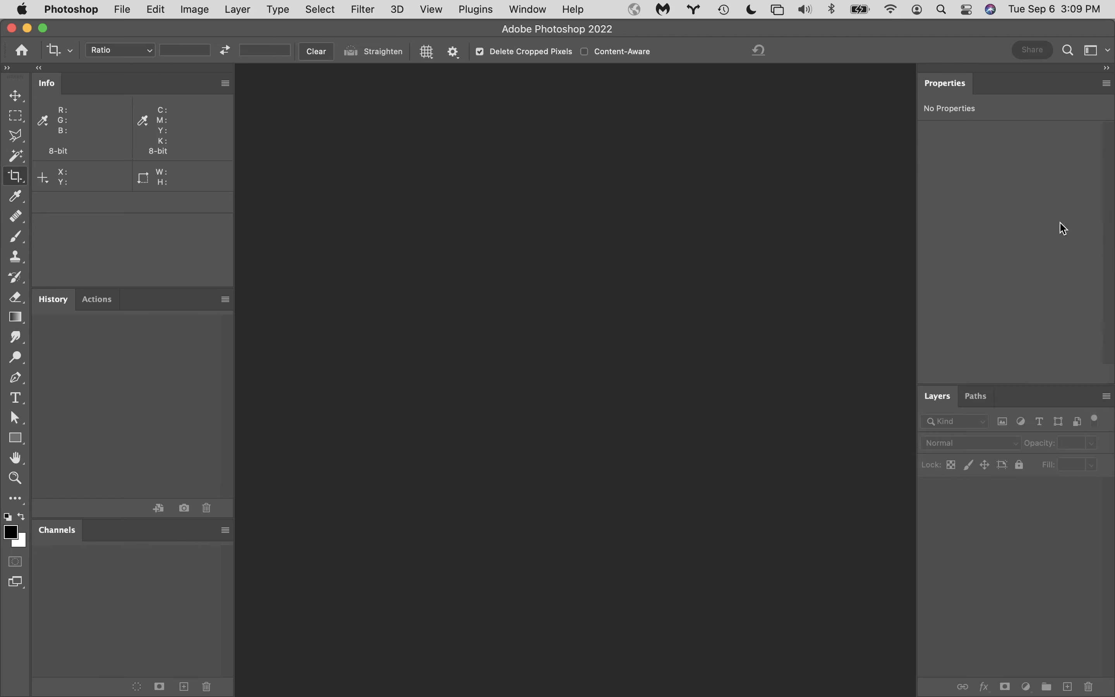
- Eject the external 1TB drive in Finder and return to Photoshop
mouse_move(115, 693)
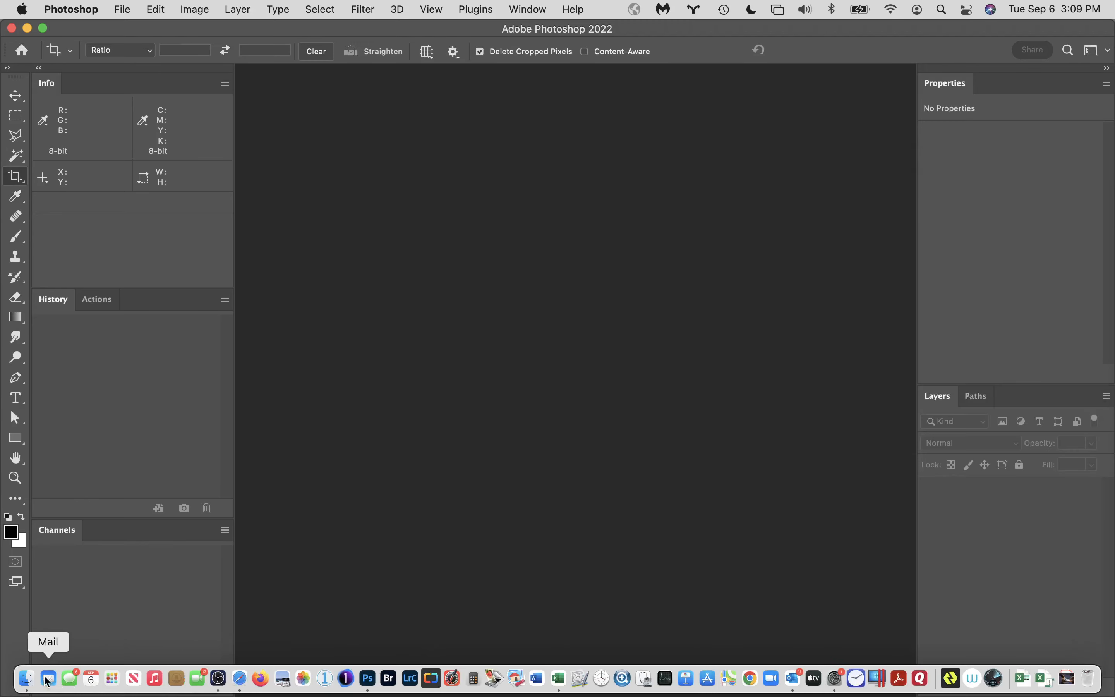
left_click(27, 677)
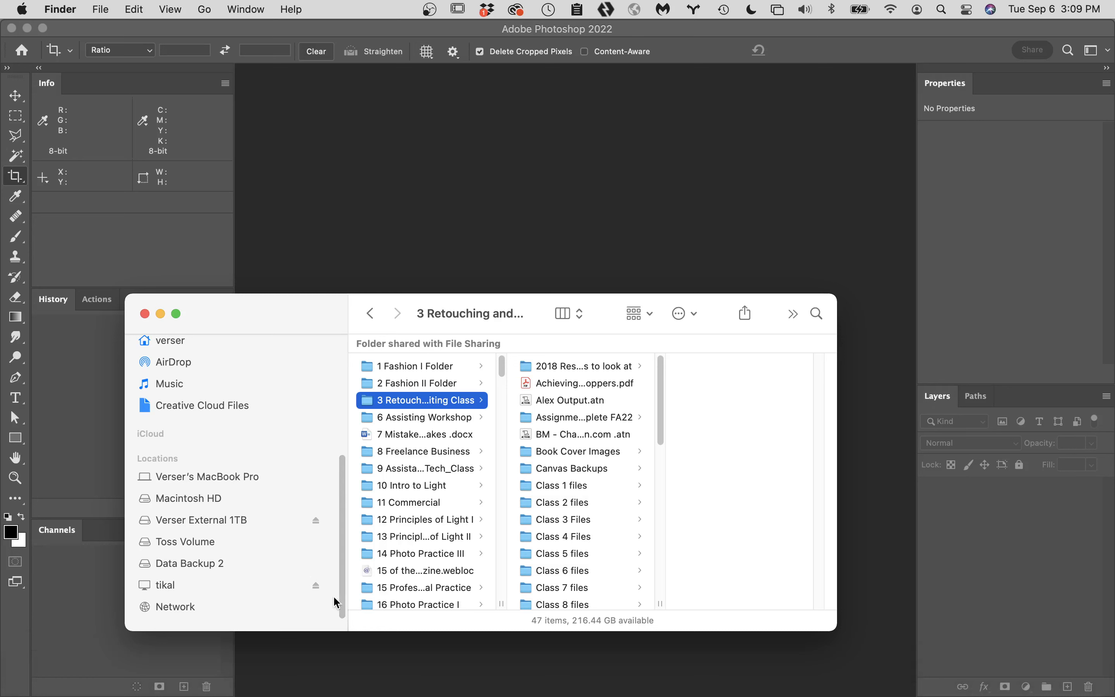
left_click(317, 521)
left_click(374, 248)
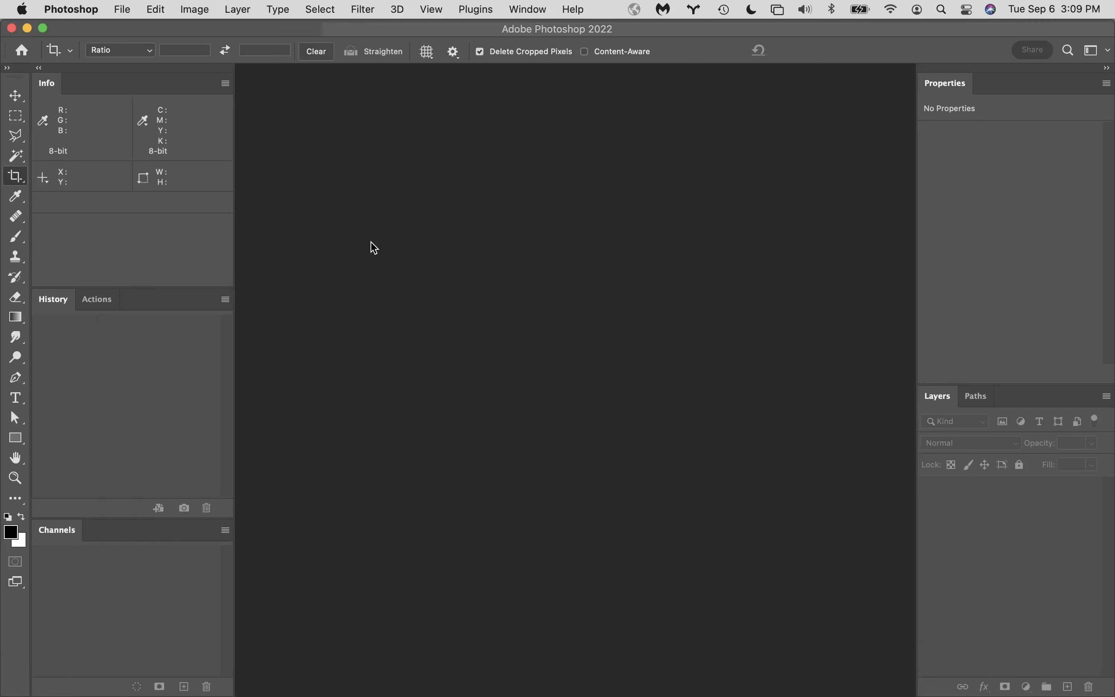
- Reopen the preferences at Cursors, review the painting and other cursor options, and continue to Transparency & Gamut
left_click(71, 8)
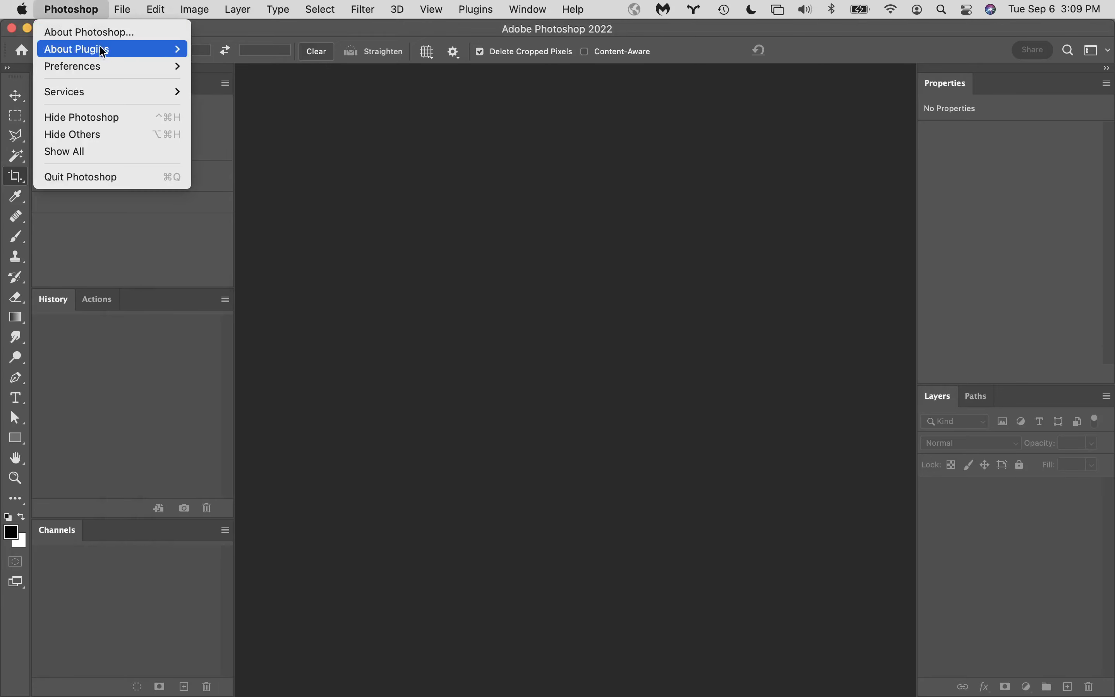
mouse_move(115, 67)
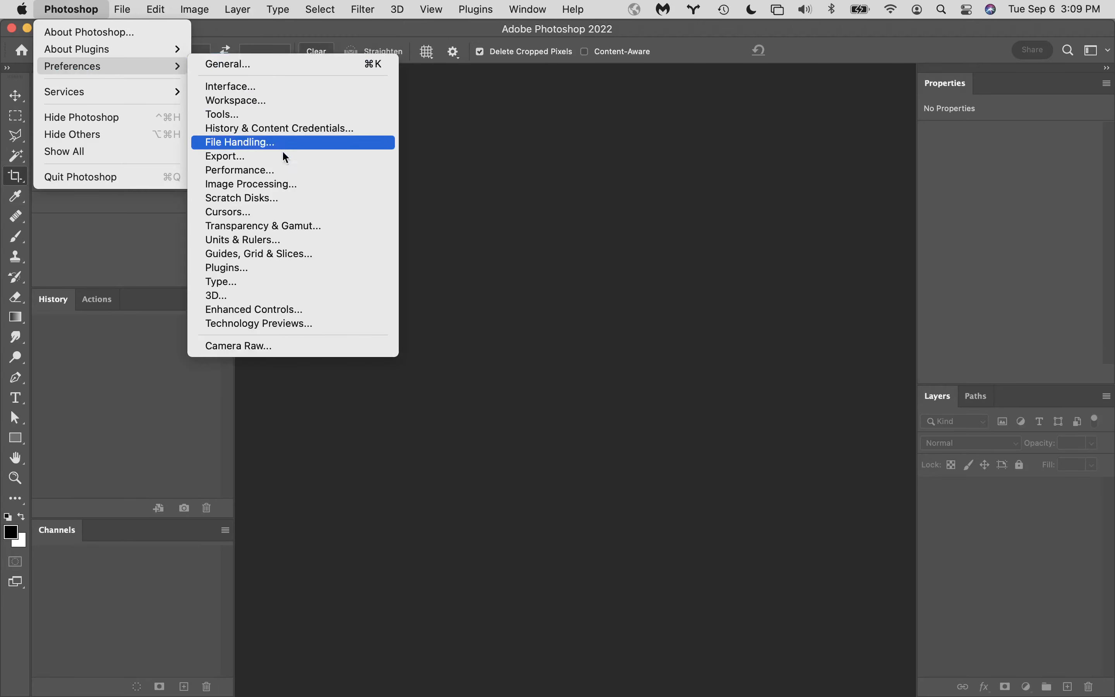
left_click(290, 213)
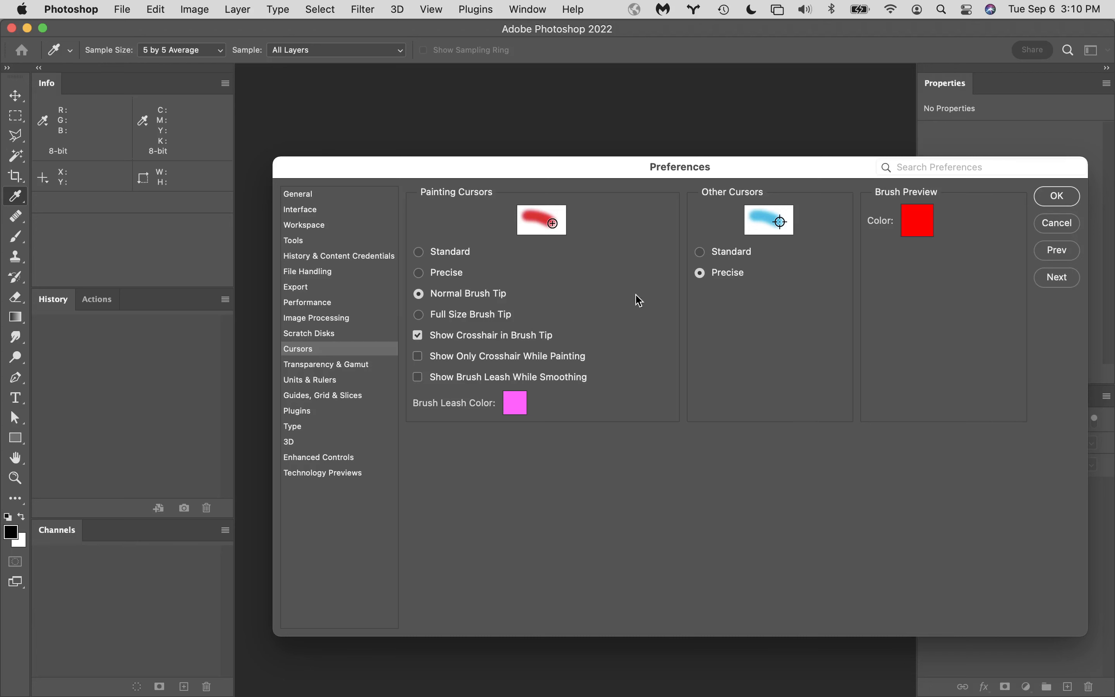
left_click(366, 365)
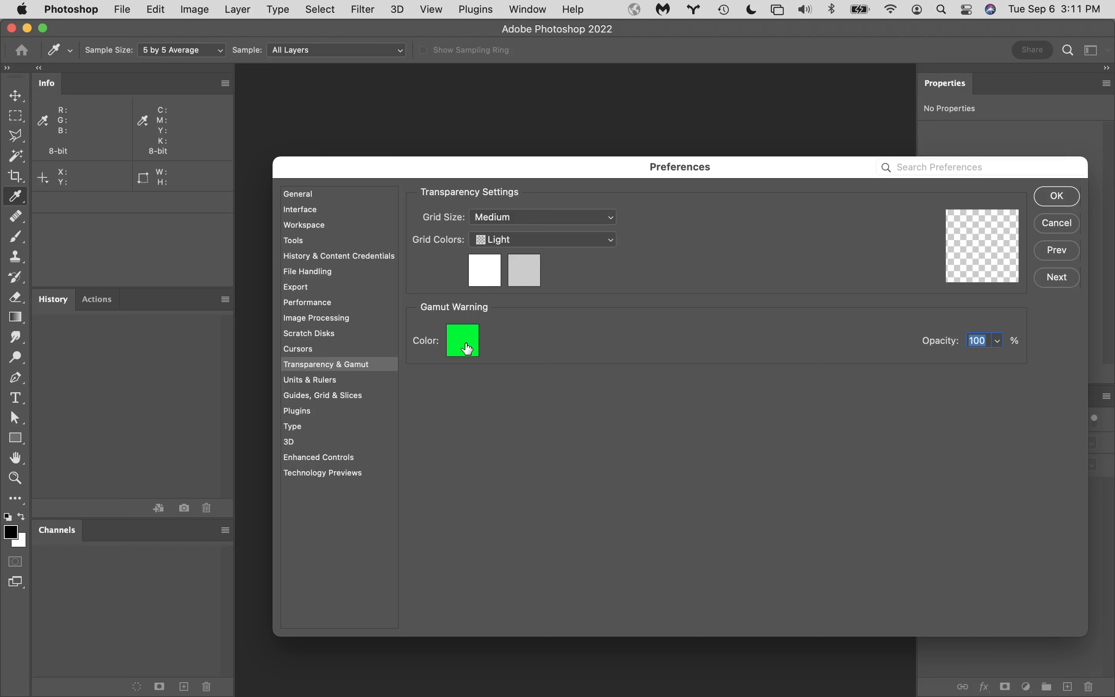
- Set the gamut warning color to pure green with RGB values 0, 255, 0 and accept it
left_click(465, 343)
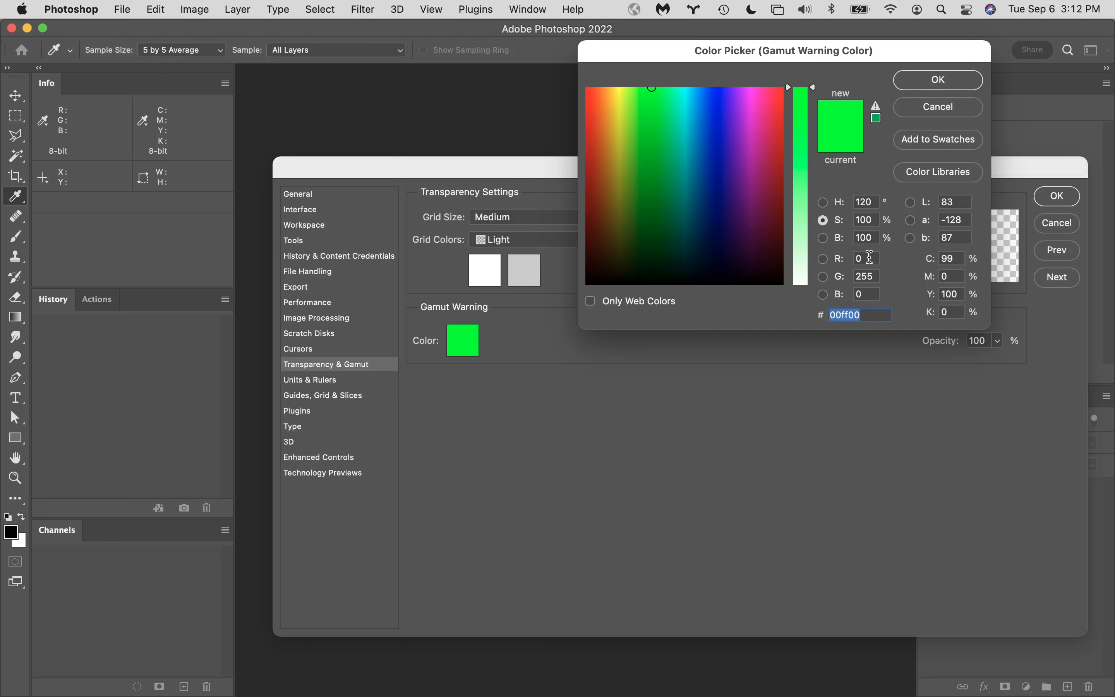
left_click(870, 257)
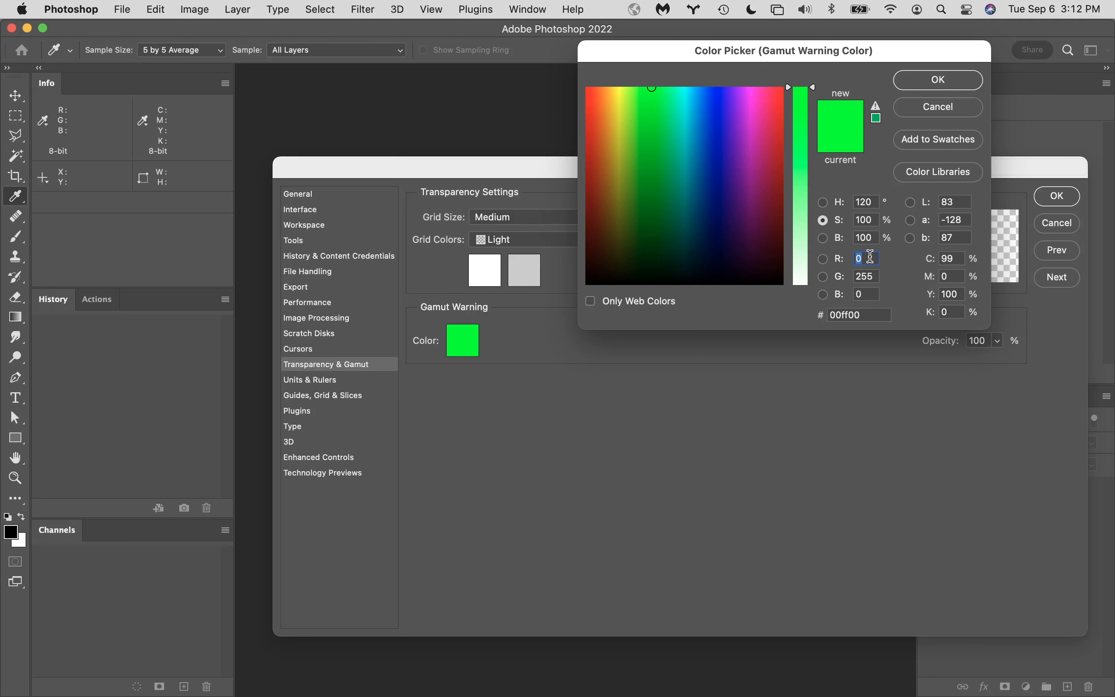
type("0")
key("Tab")
type("2555")
key("Tab")
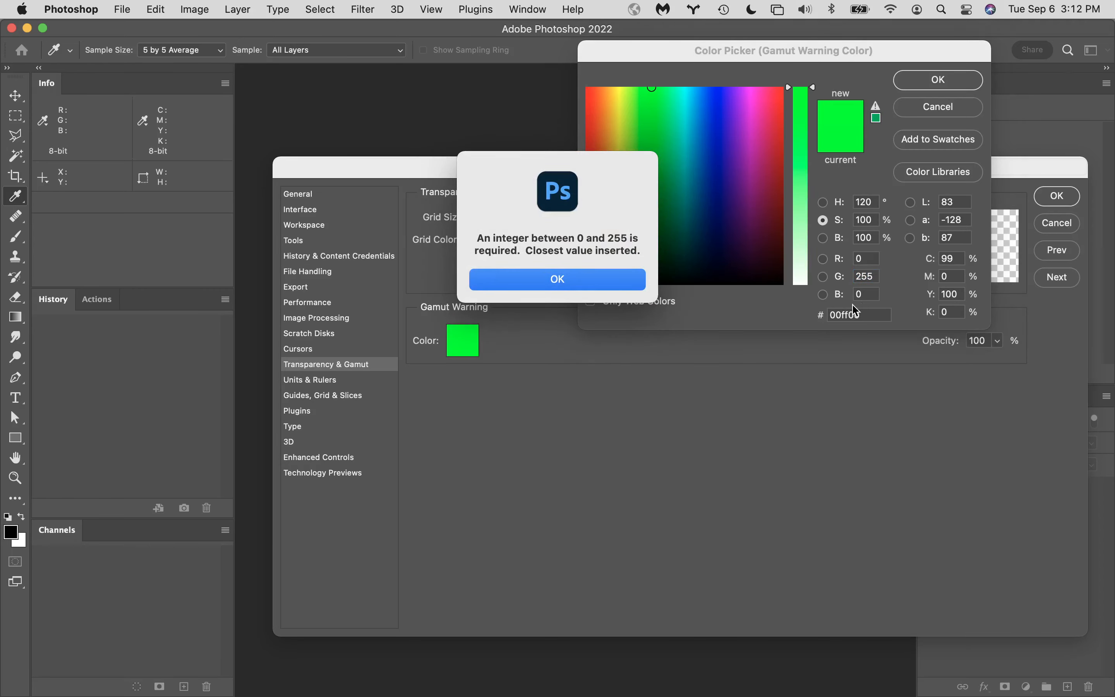
left_click(592, 280)
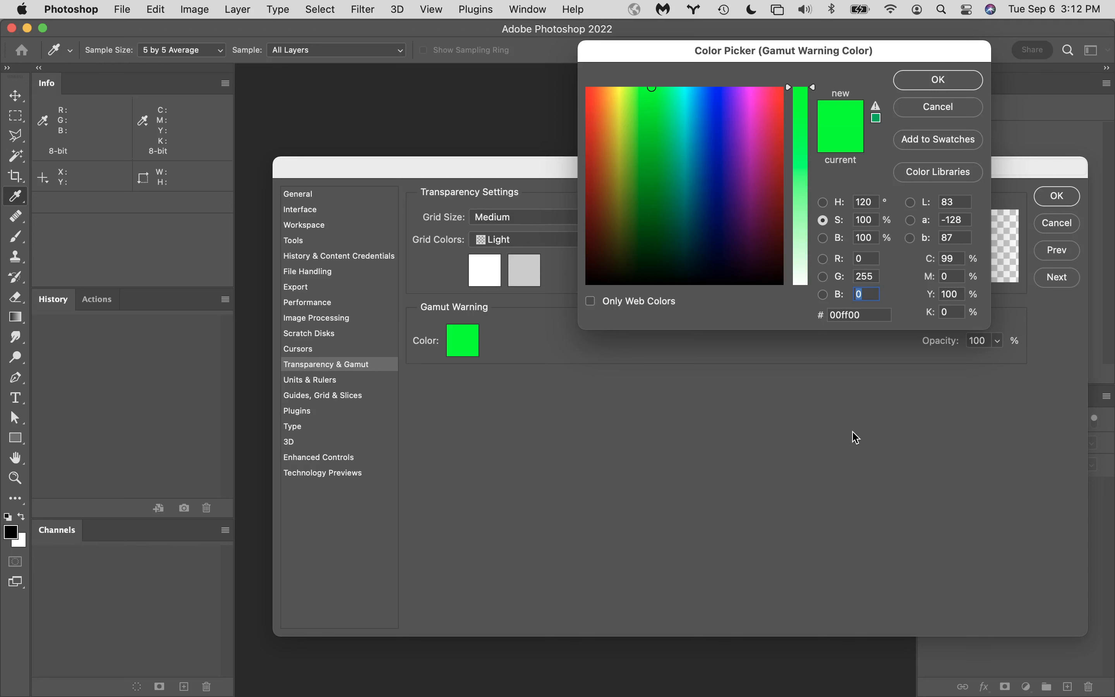
left_click(940, 81)
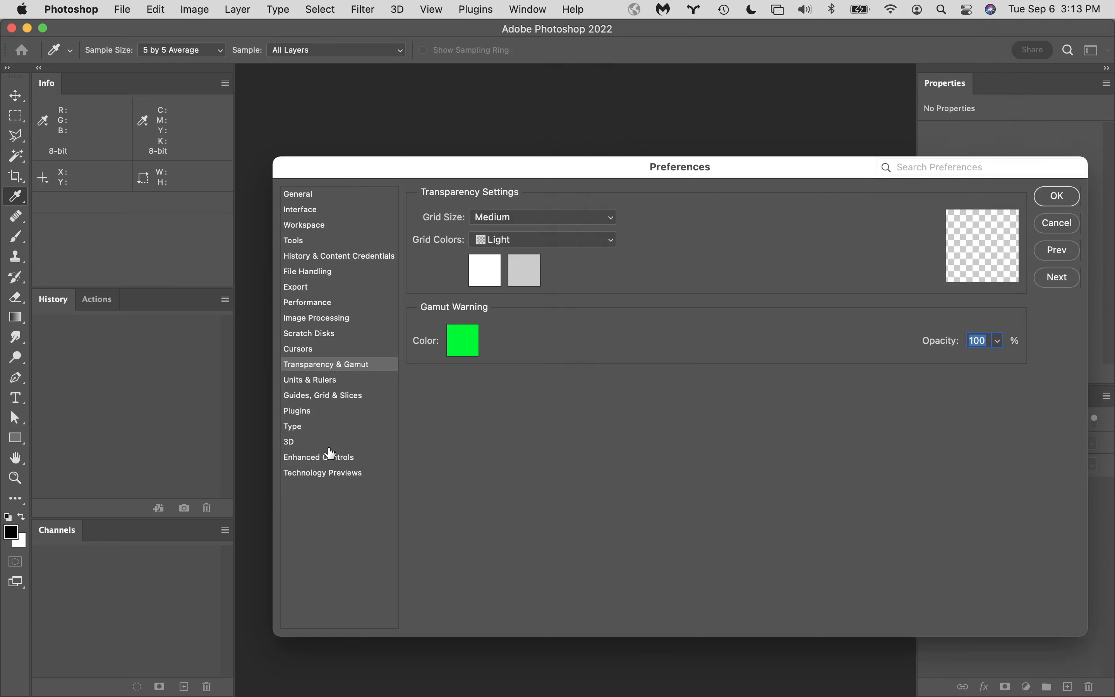
- Review the Technology Previews options and save the preferences
left_click(354, 474)
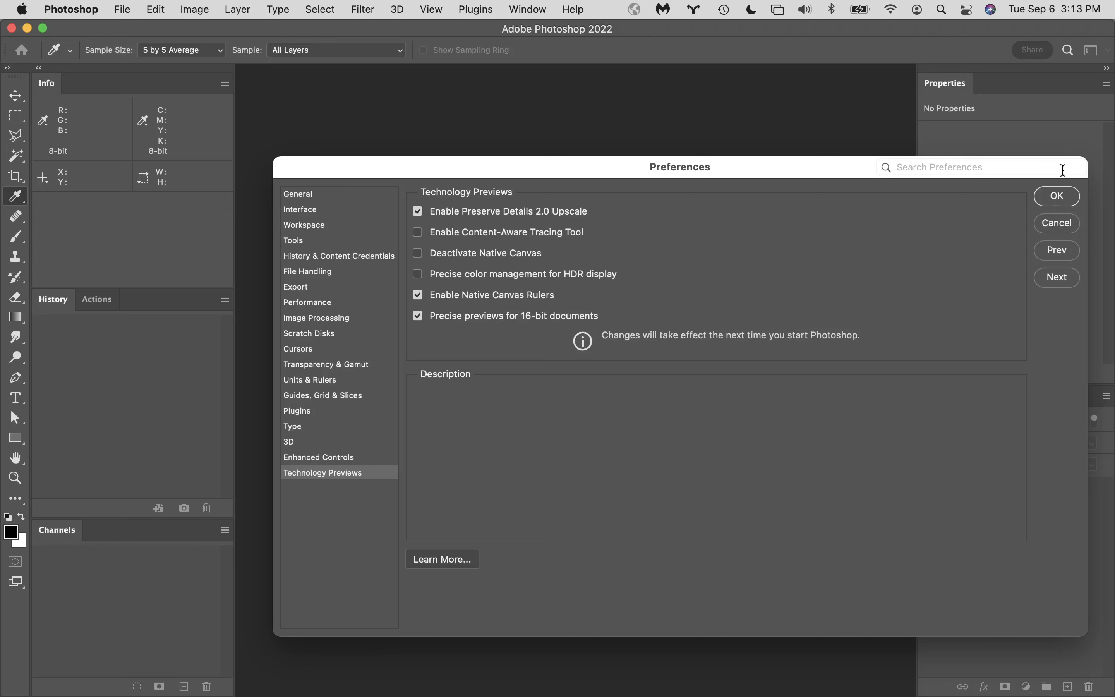
left_click(1058, 196)
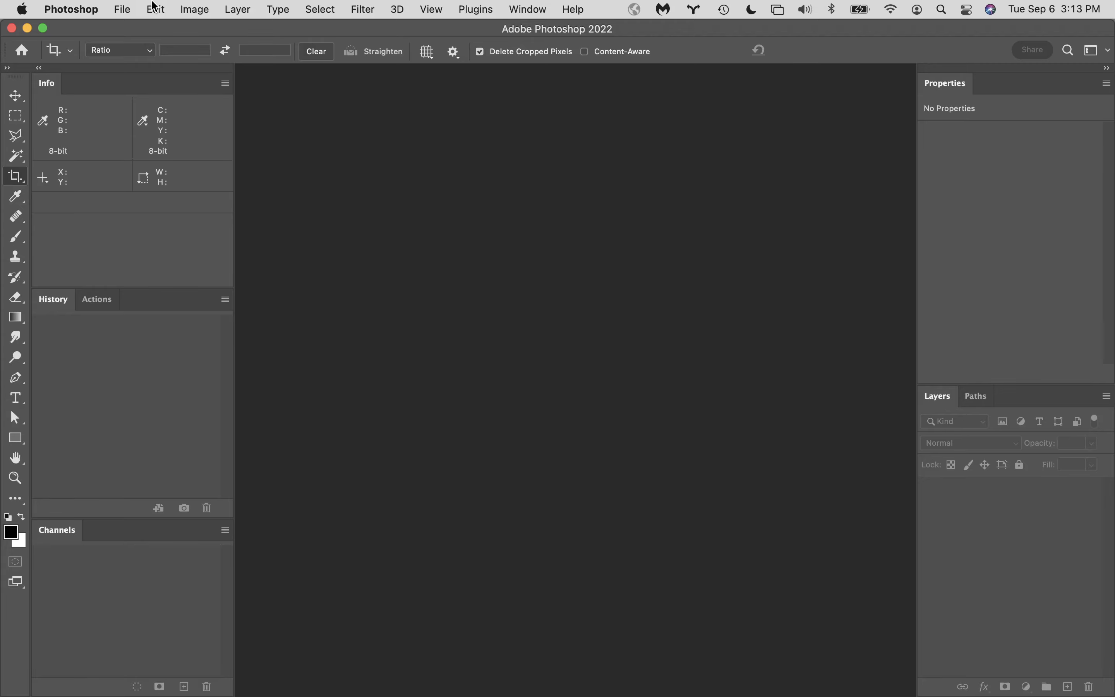
- Preview the North America General Purpose 2 color settings, return to North America Prepress 2, and accept the color settings
left_click(154, 7)
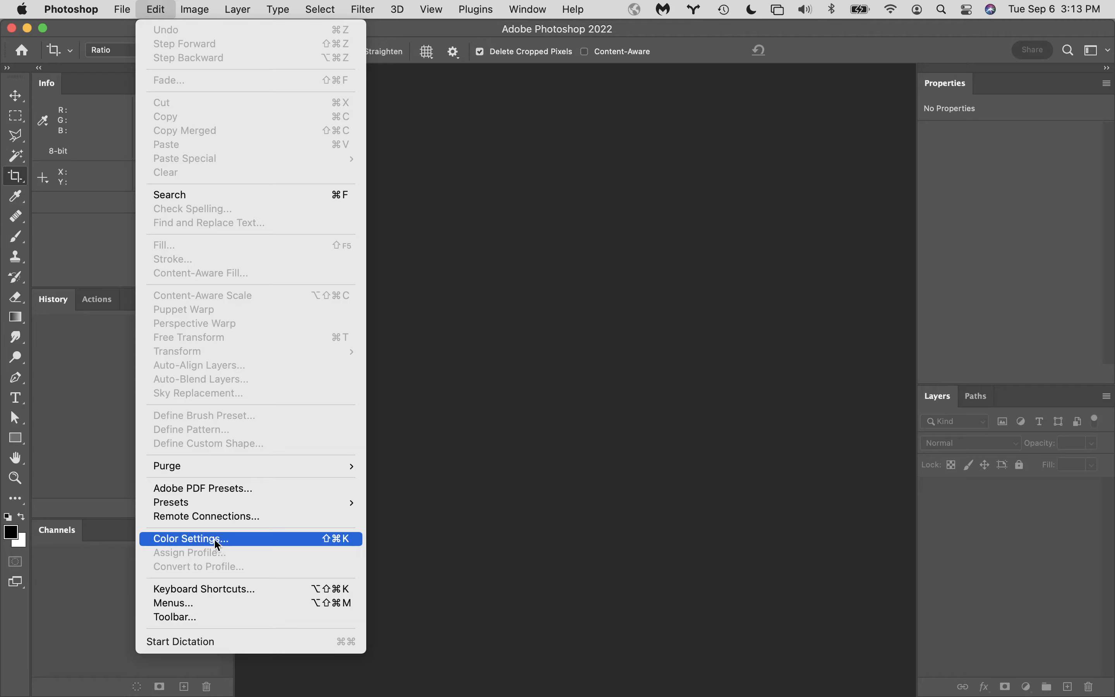
left_click(205, 539)
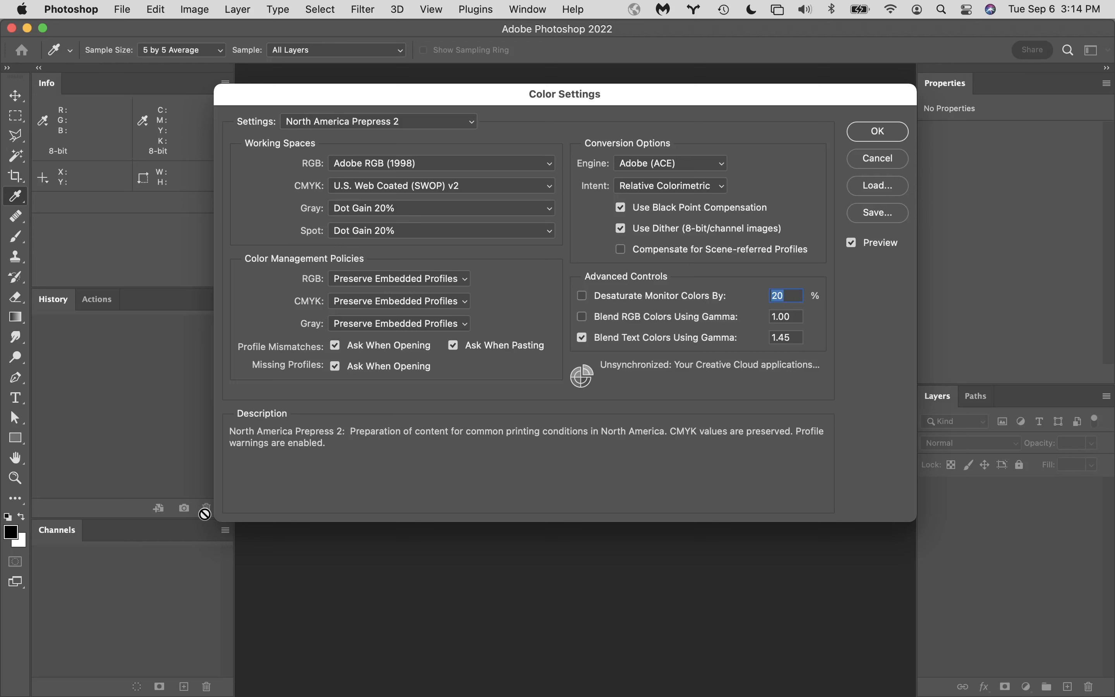
left_click(432, 122)
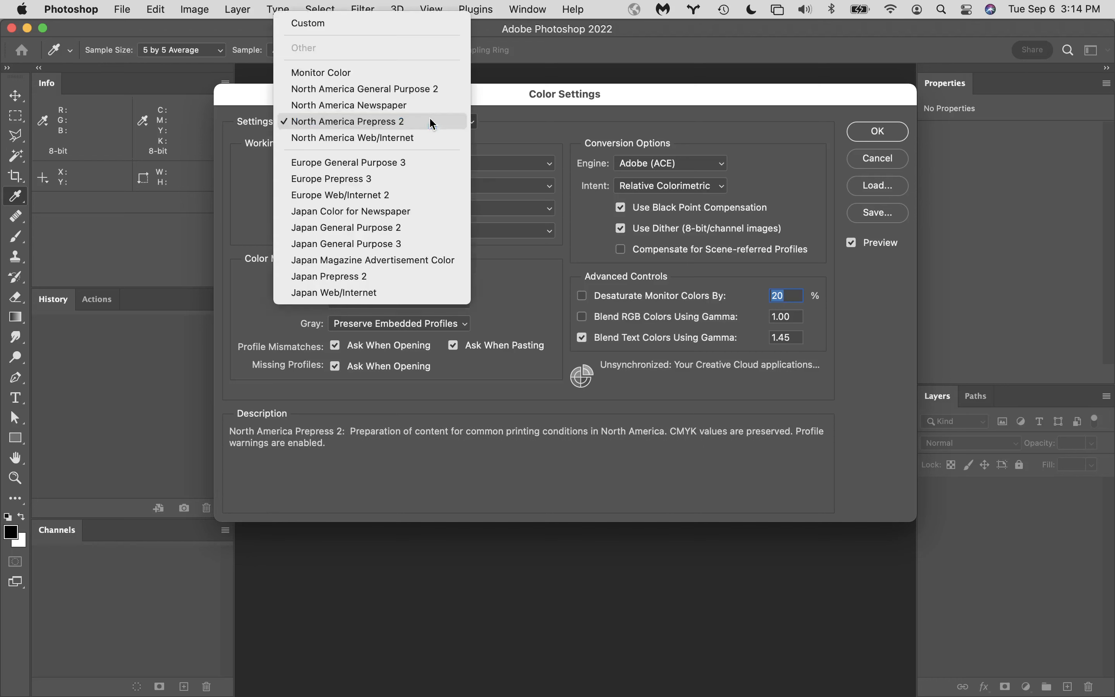
left_click(405, 88)
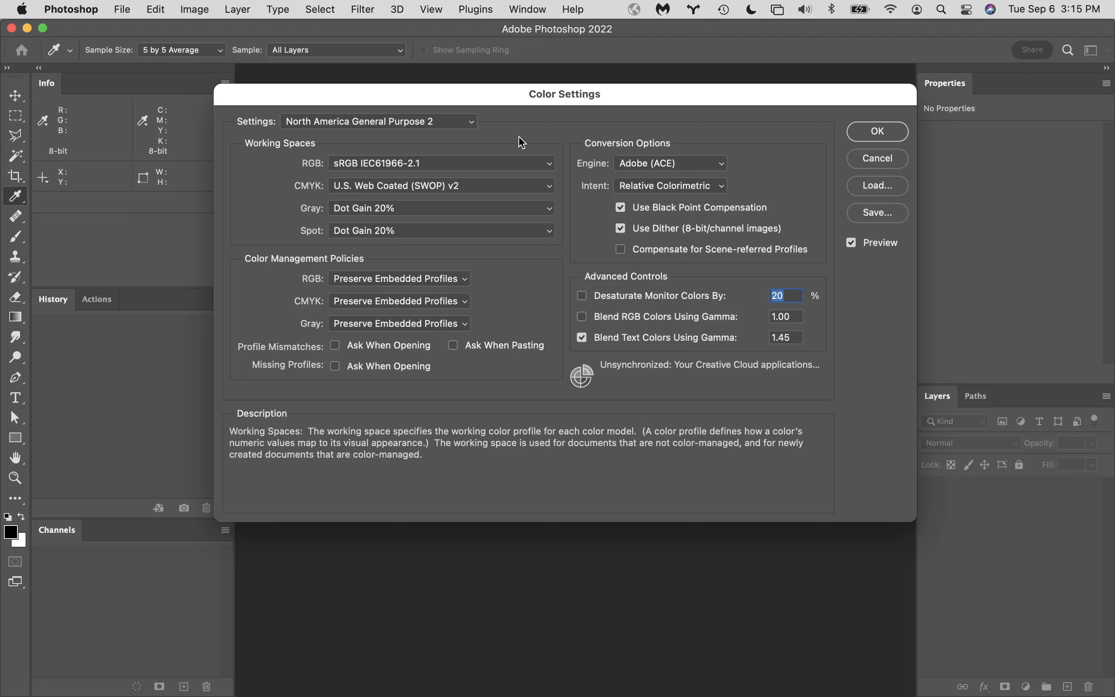
left_click(440, 121)
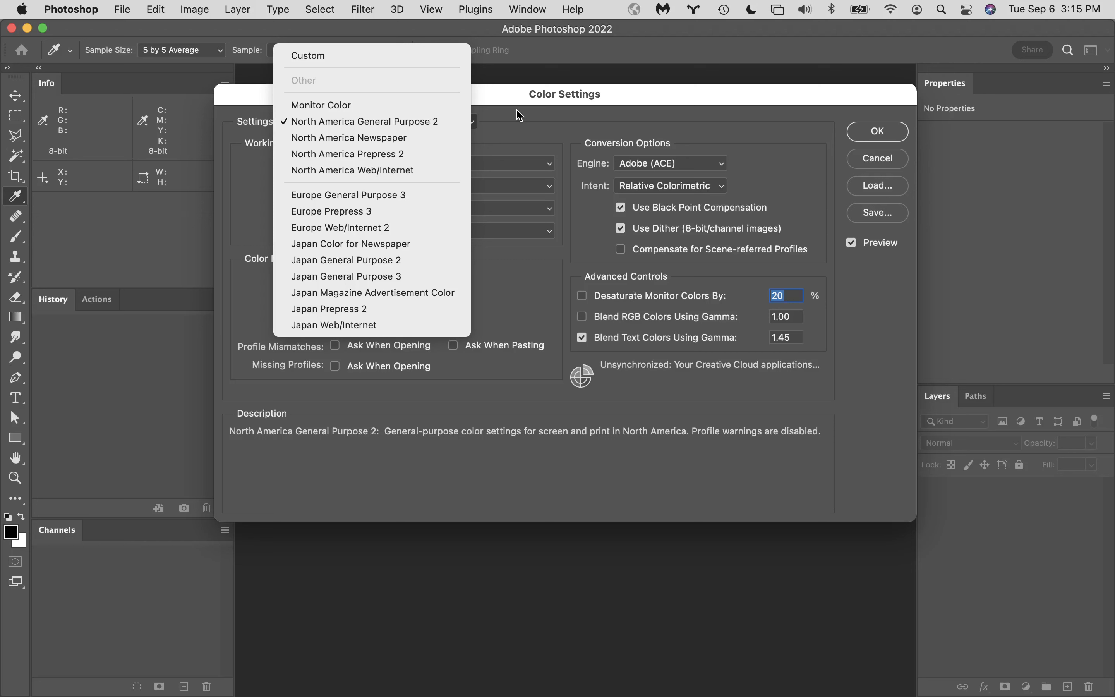
left_click(453, 159)
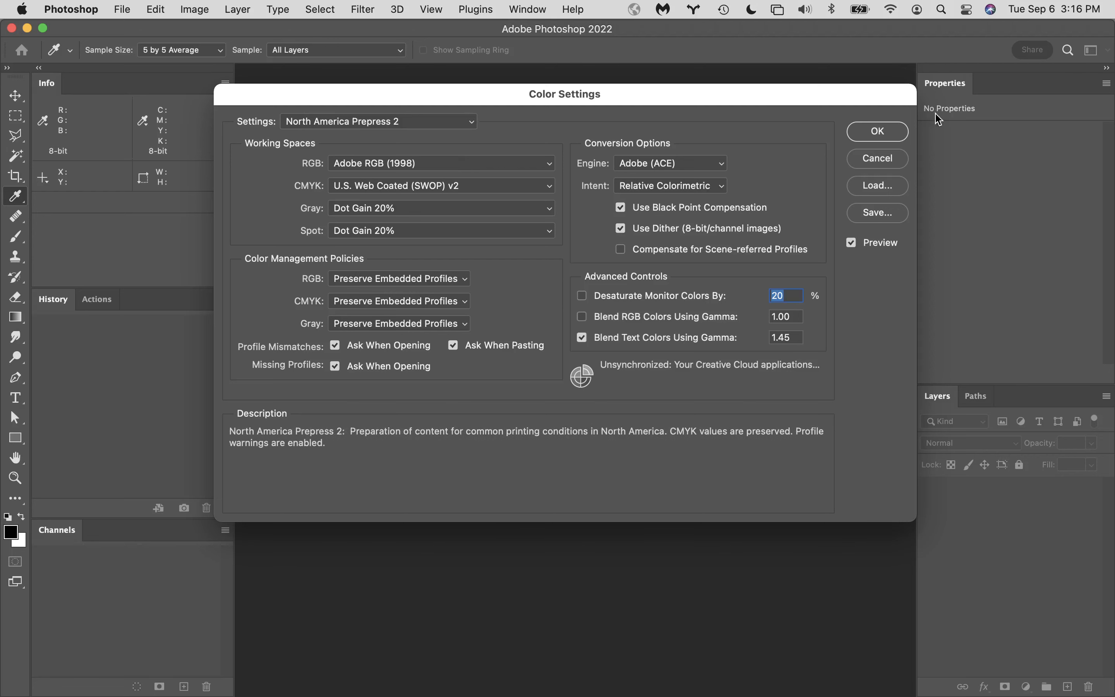
left_click(878, 132)
key("c")
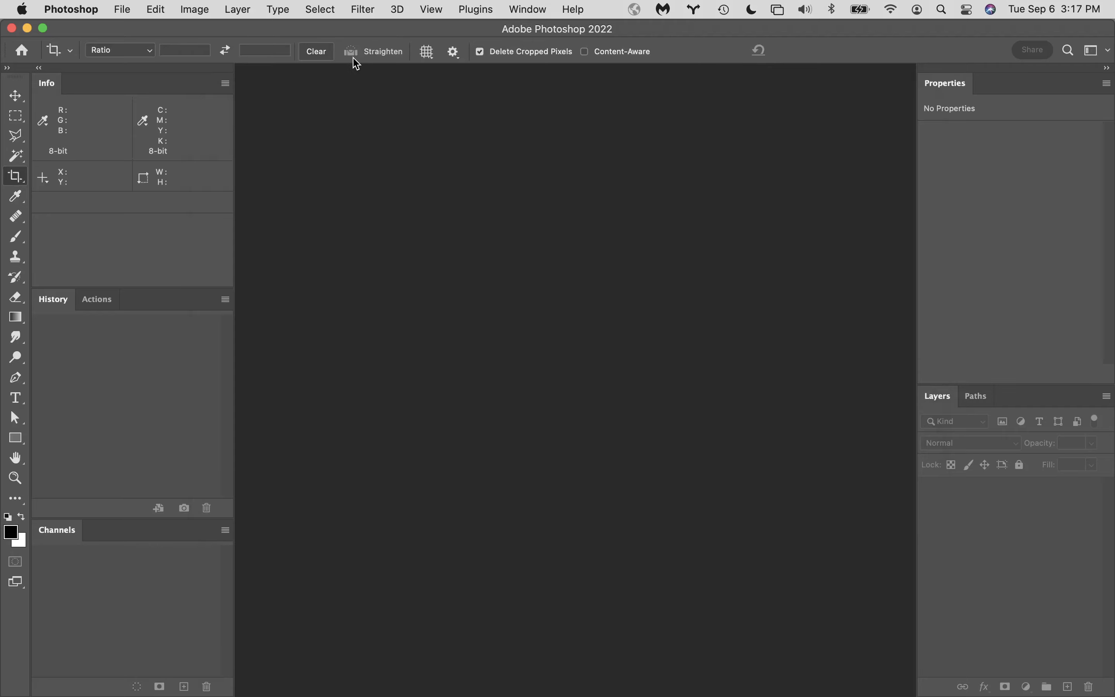
- Review the tool groups and extra tools in the toolbar customization and cancel out of it
left_click(198, 8)
mouse_move(146, 8)
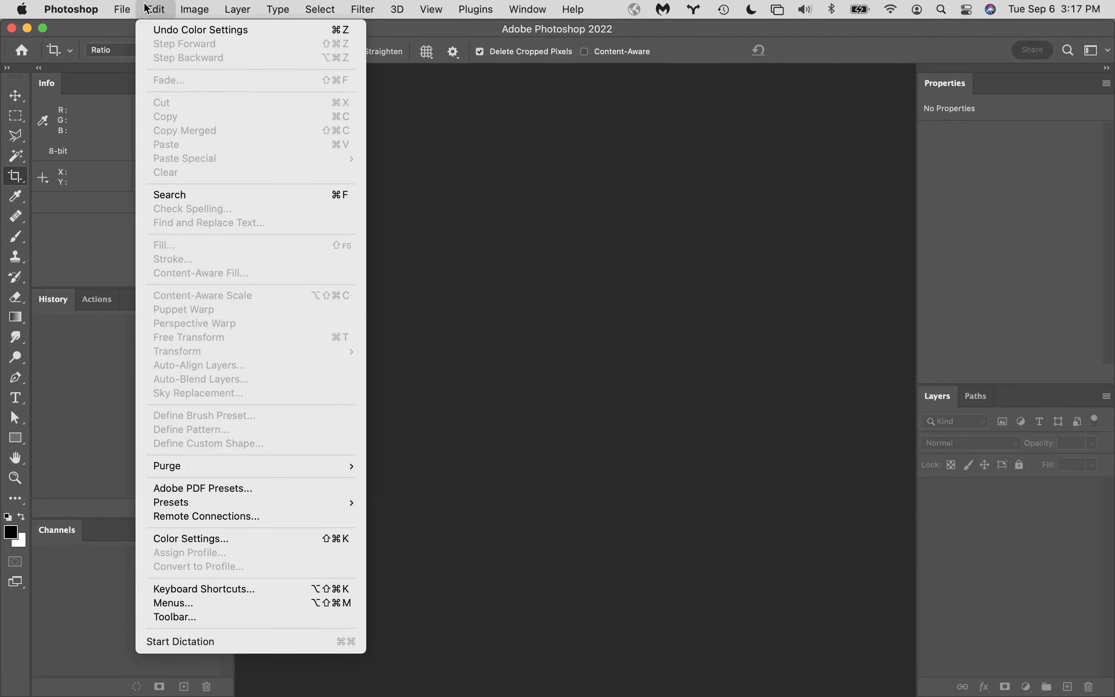
left_click(255, 618)
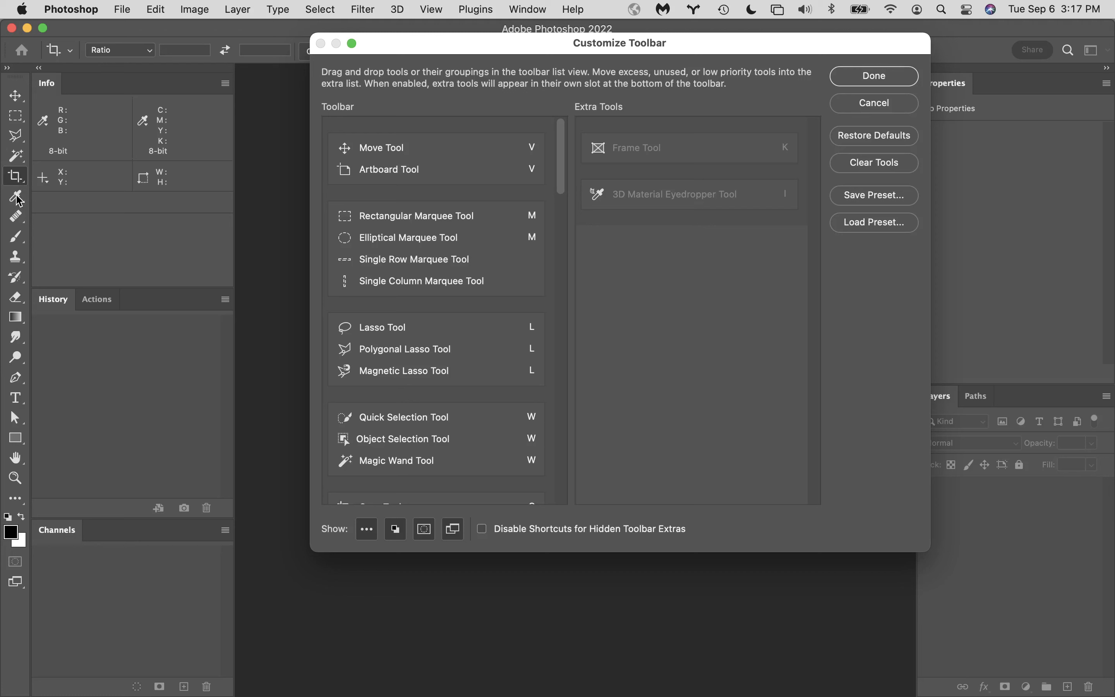
left_click(530, 217)
left_click(894, 106)
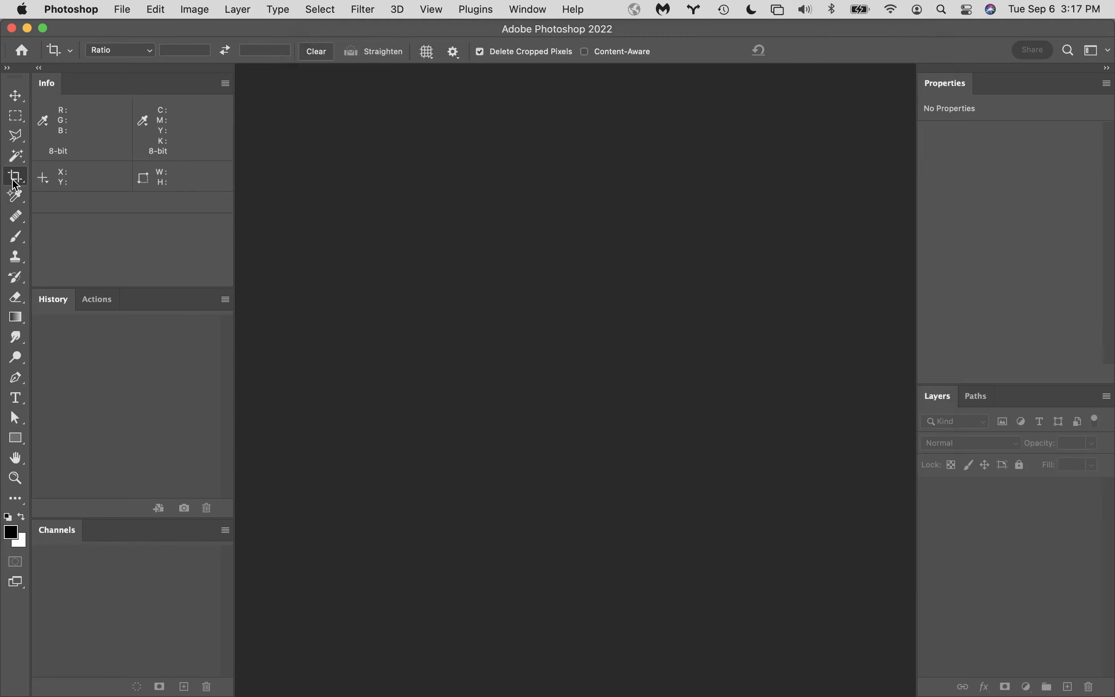
- Move the Polygonal Lasso Tool from the lasso group to the extra tools, save the toolbar, and check the lasso group
left_click(15, 136)
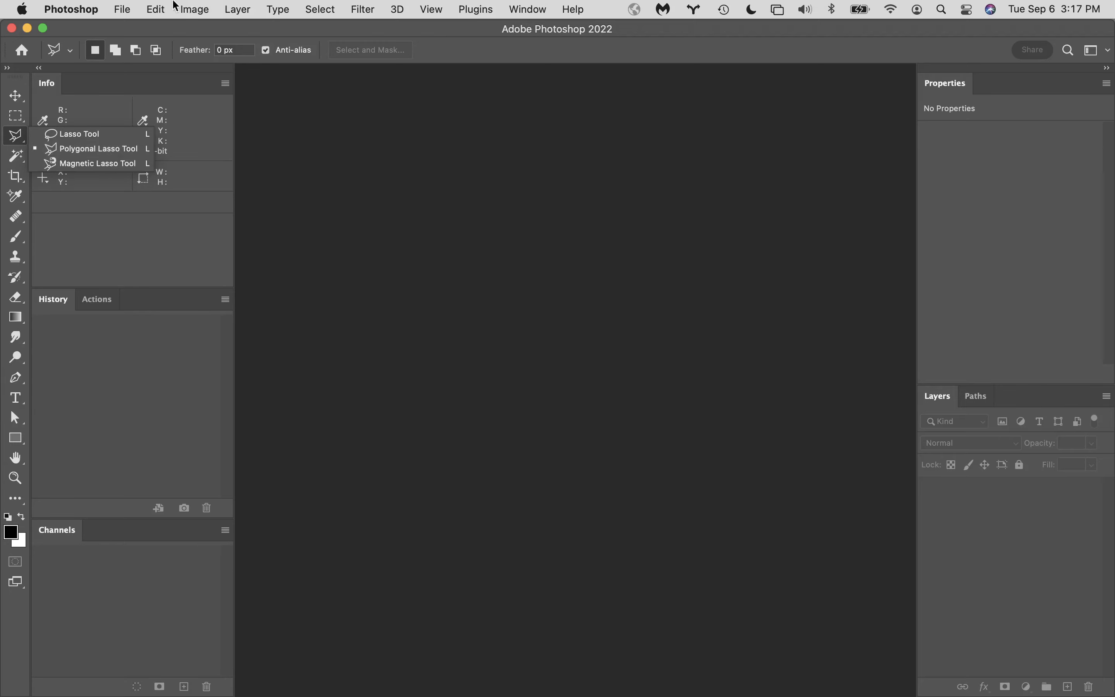
left_click(143, 7)
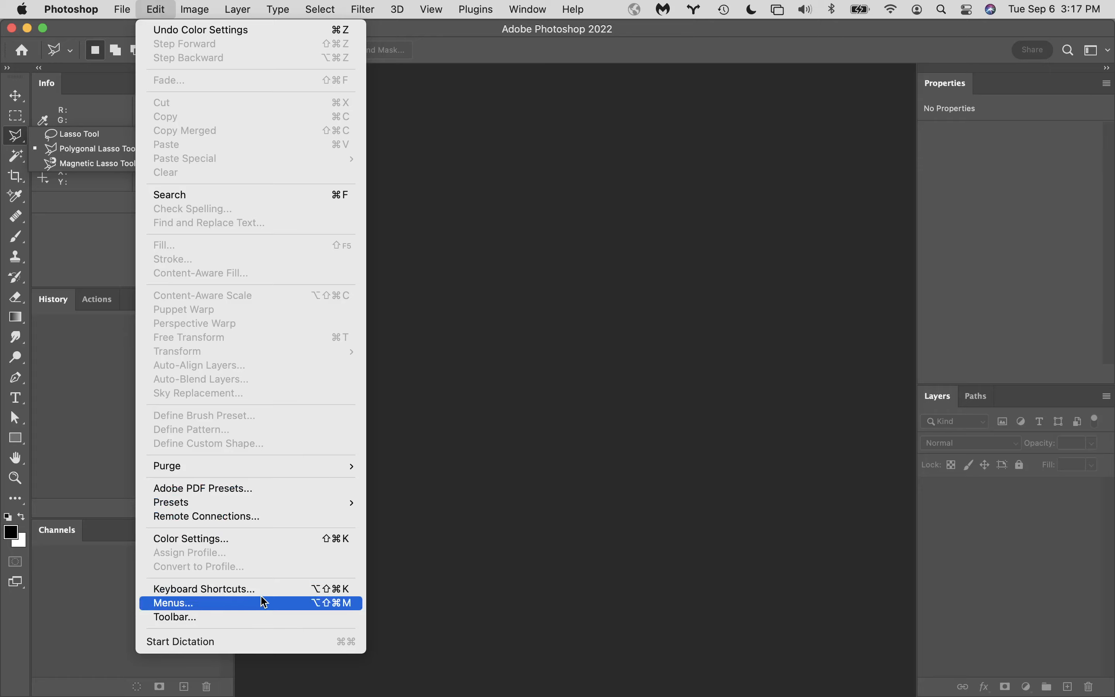
left_click(266, 618)
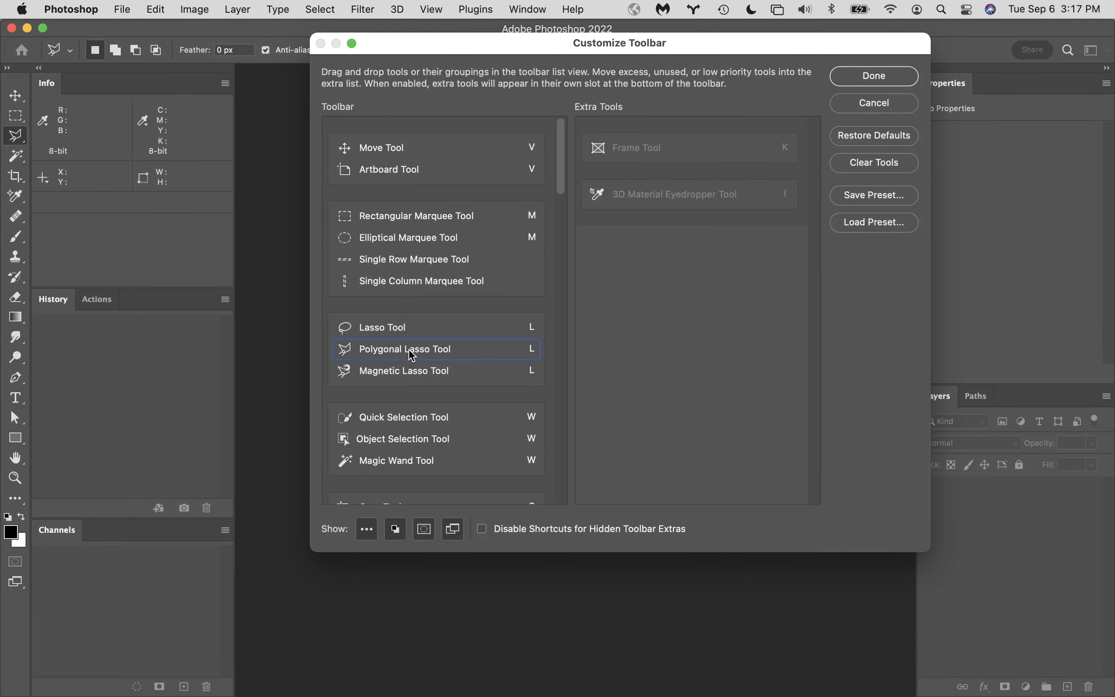
mouse_move(411, 353)
left_mouse_down()
mouse_move(698, 351)
mouse_move(677, 349)
left_mouse_up()
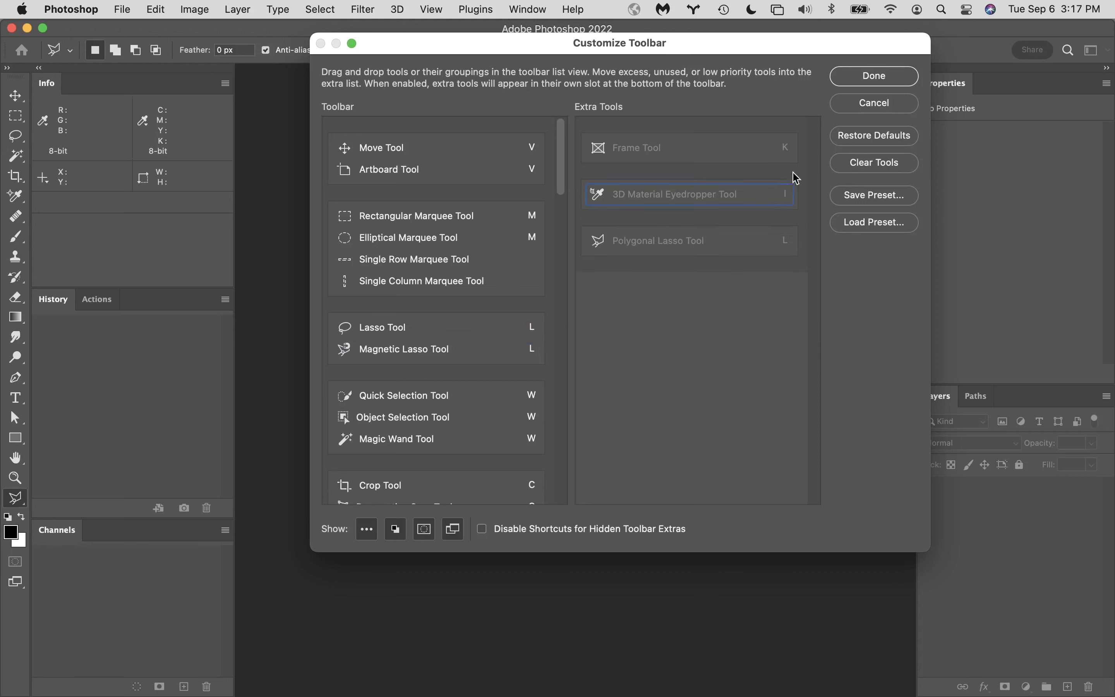
left_click(868, 77)
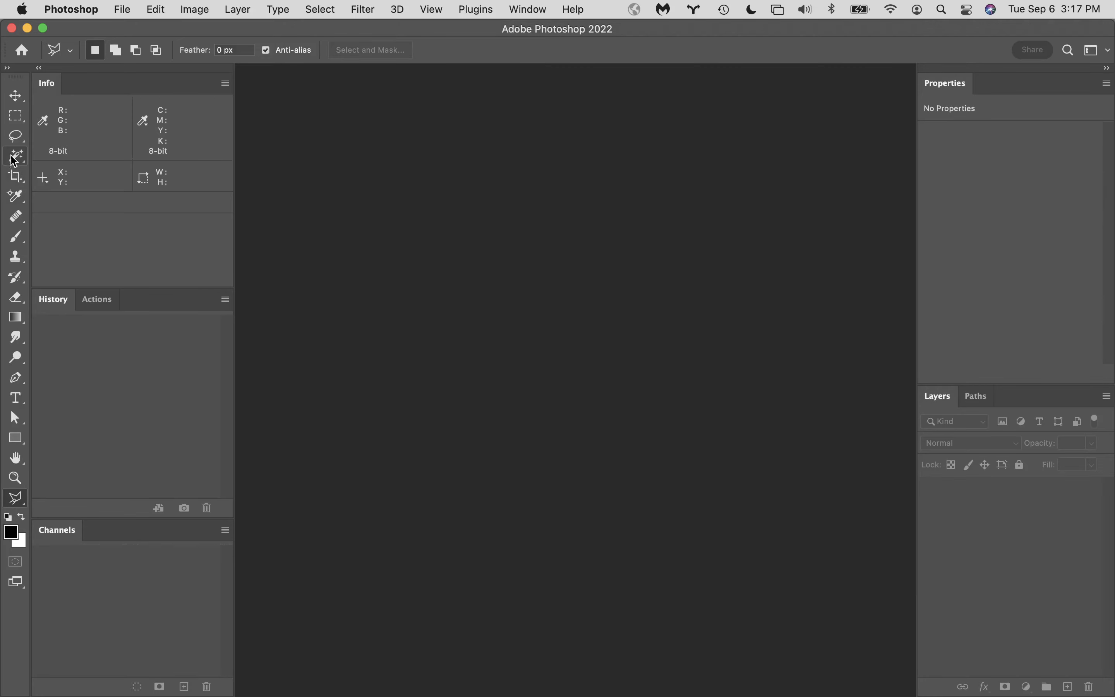
left_click(15, 141)
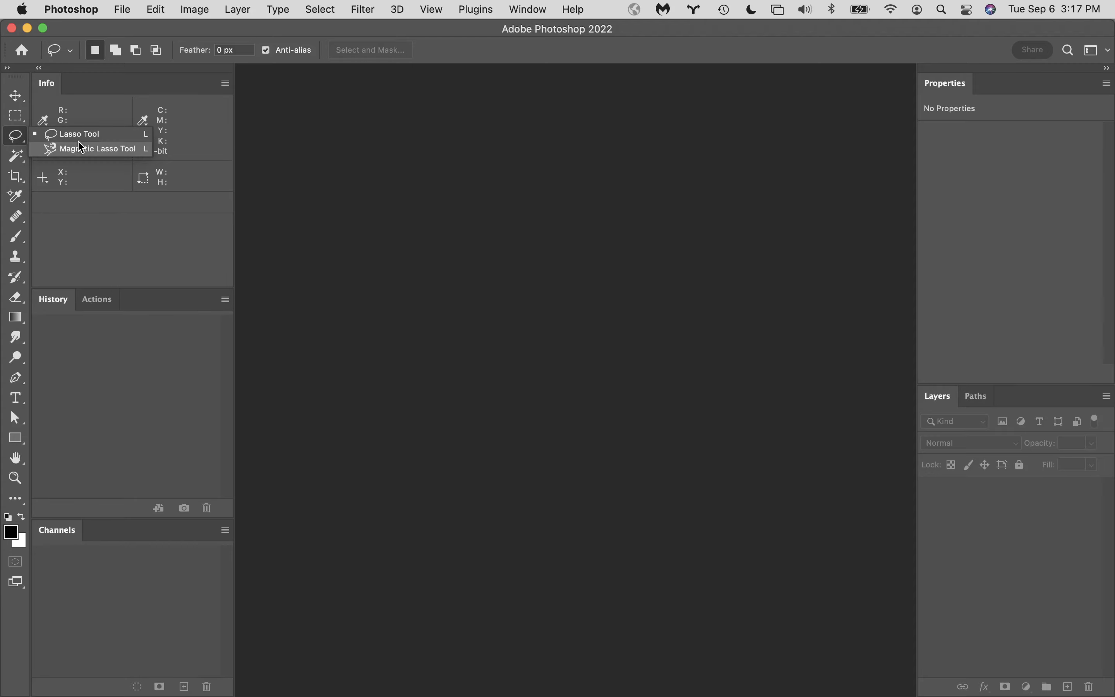
- Try moving the Polygonal Lasso Tool back between the Lasso and Magnetic Lasso tools, and cancel the toolbar customization
left_click(155, 8)
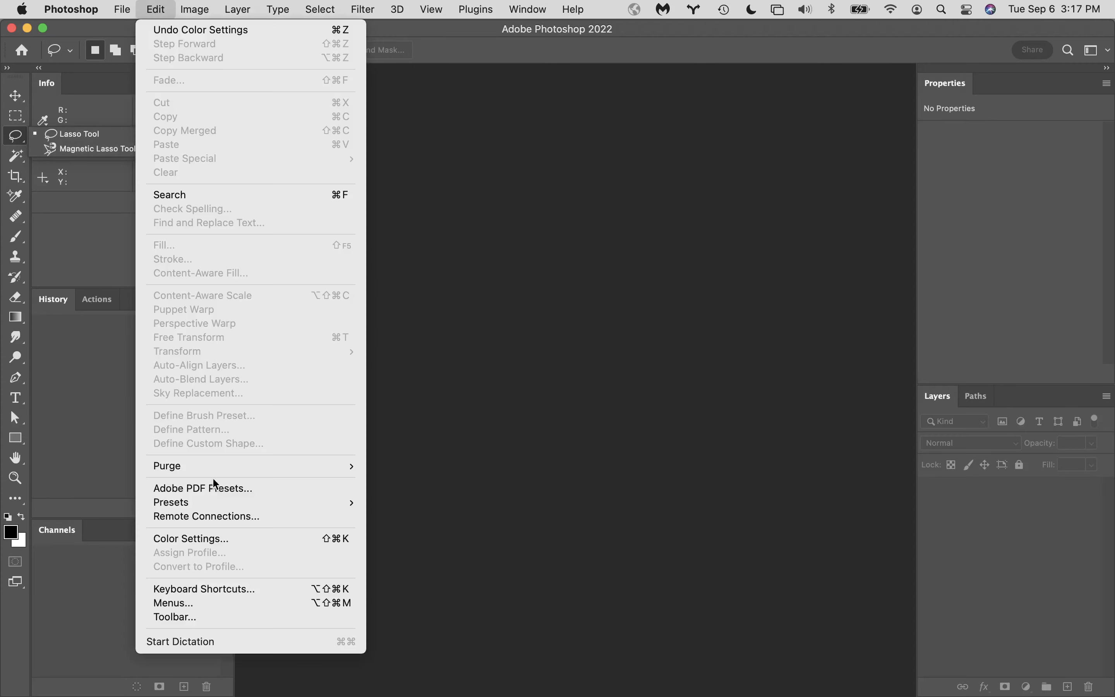
left_click(221, 618)
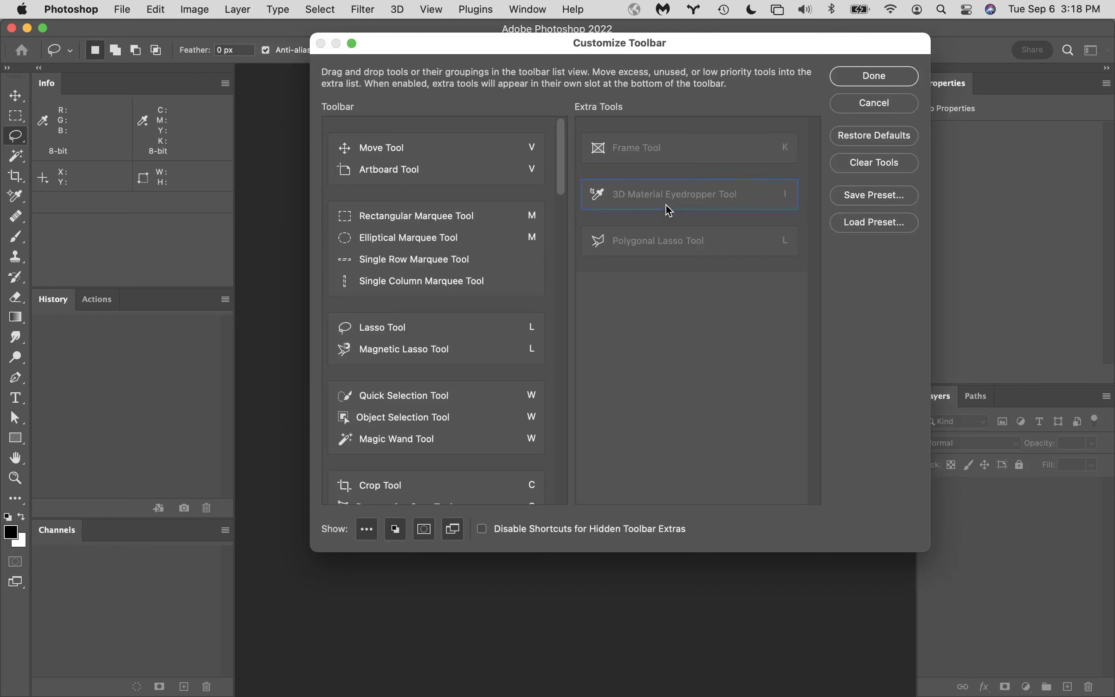
mouse_move(662, 246)
left_mouse_down()
mouse_move(613, 330)
mouse_move(550, 346)
mouse_move(460, 344)
mouse_move(438, 328)
mouse_move(397, 338)
left_mouse_up()
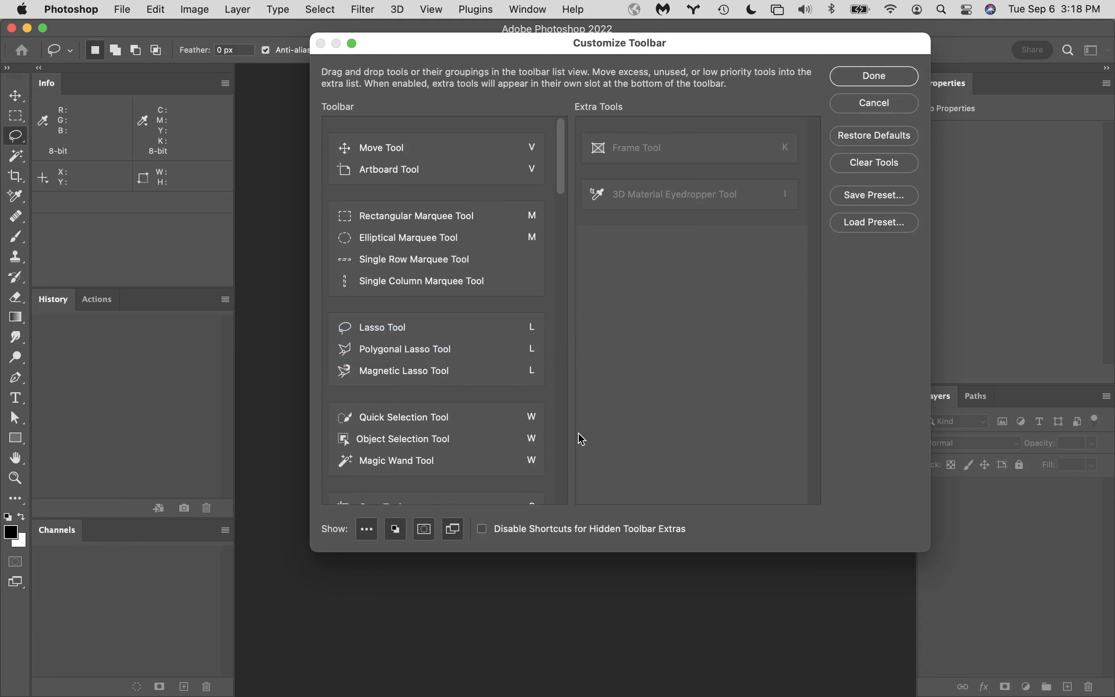
scroll(463, 424, "down", 5)
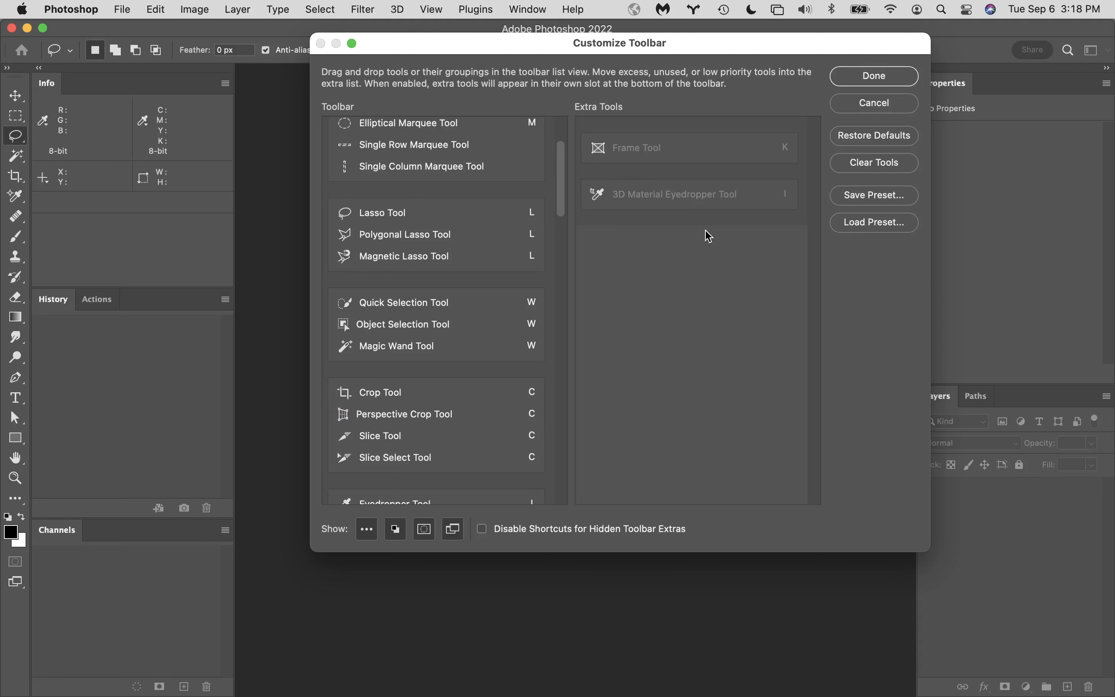
left_click(887, 108)
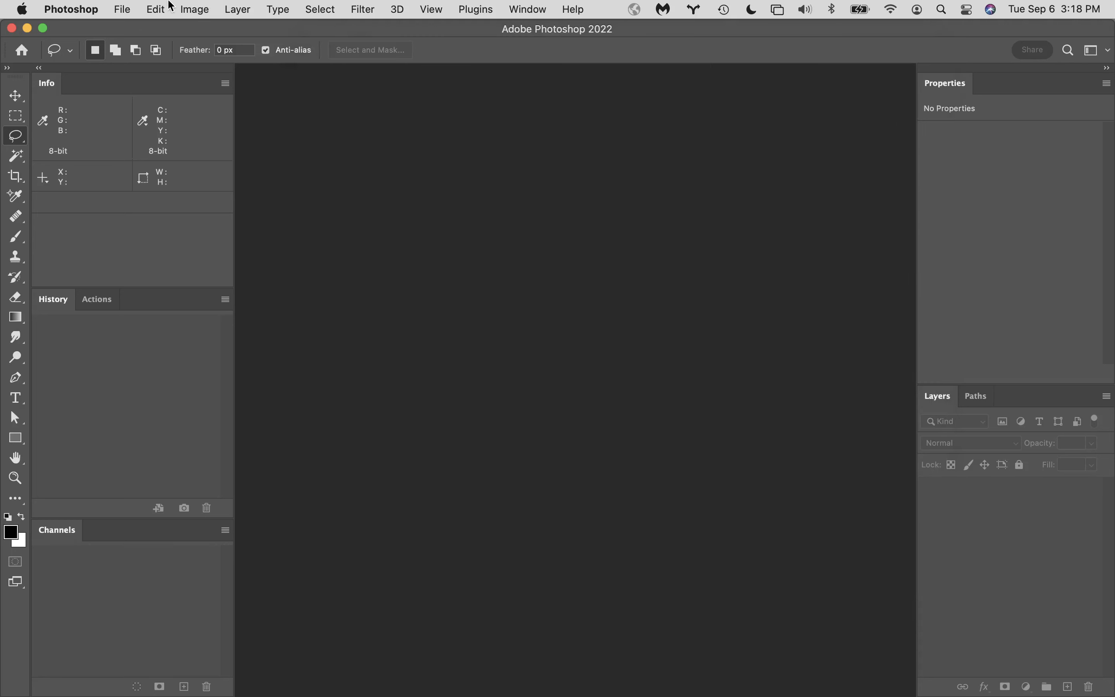
- Review the application menu customization and the keyboard shortcut options, and close the dialog with OK
left_click(156, 9)
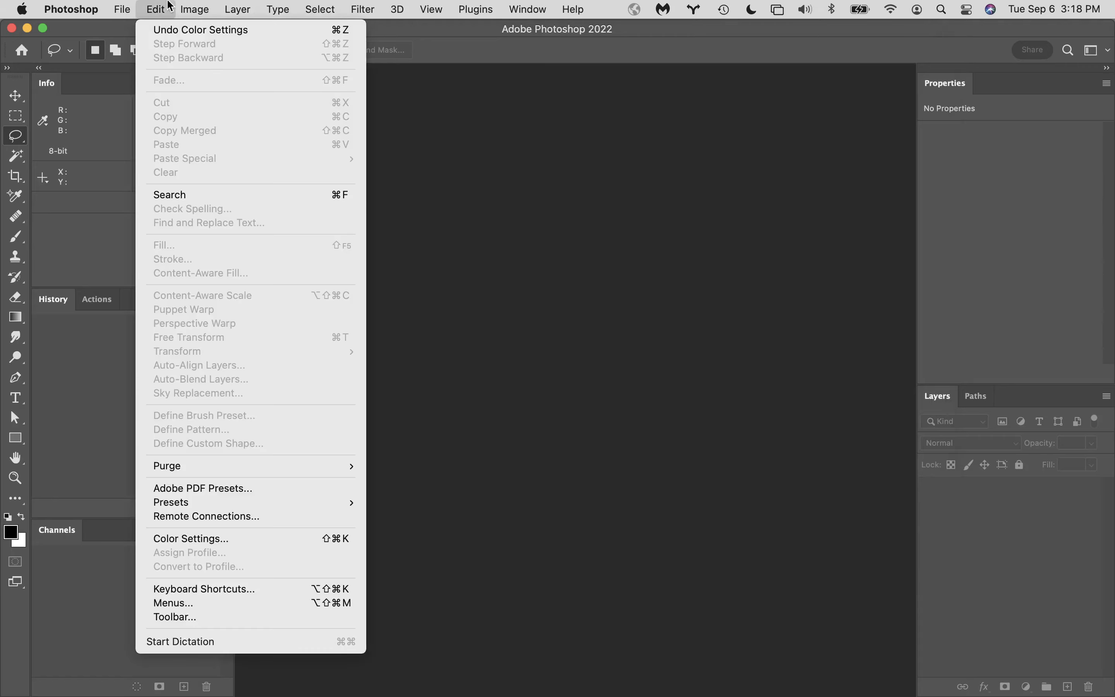
left_click(219, 604)
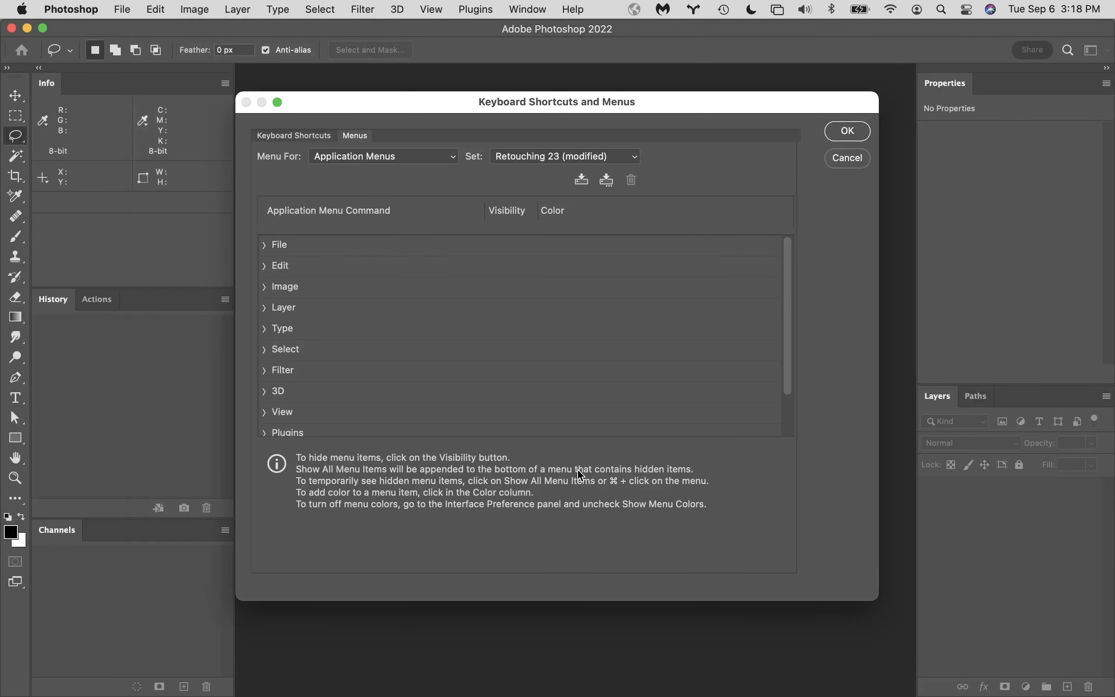
left_click(315, 138)
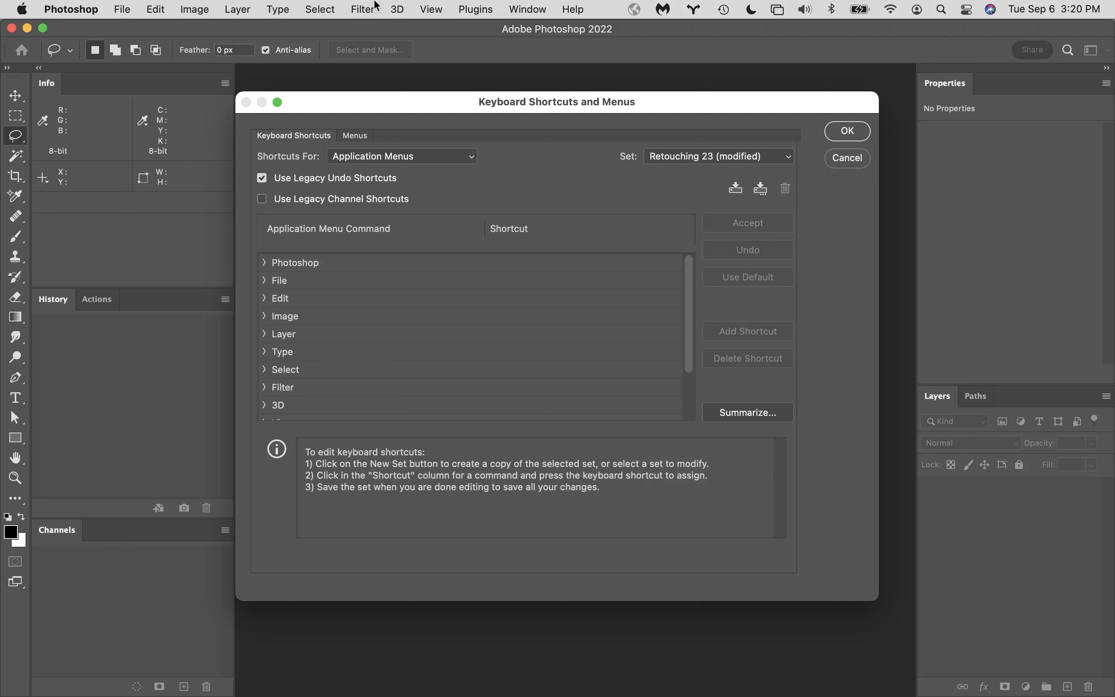
left_click(840, 134)
- Open the Camera Raw preferences, look over the General options, and cancel the dialog
left_click(68, 6)
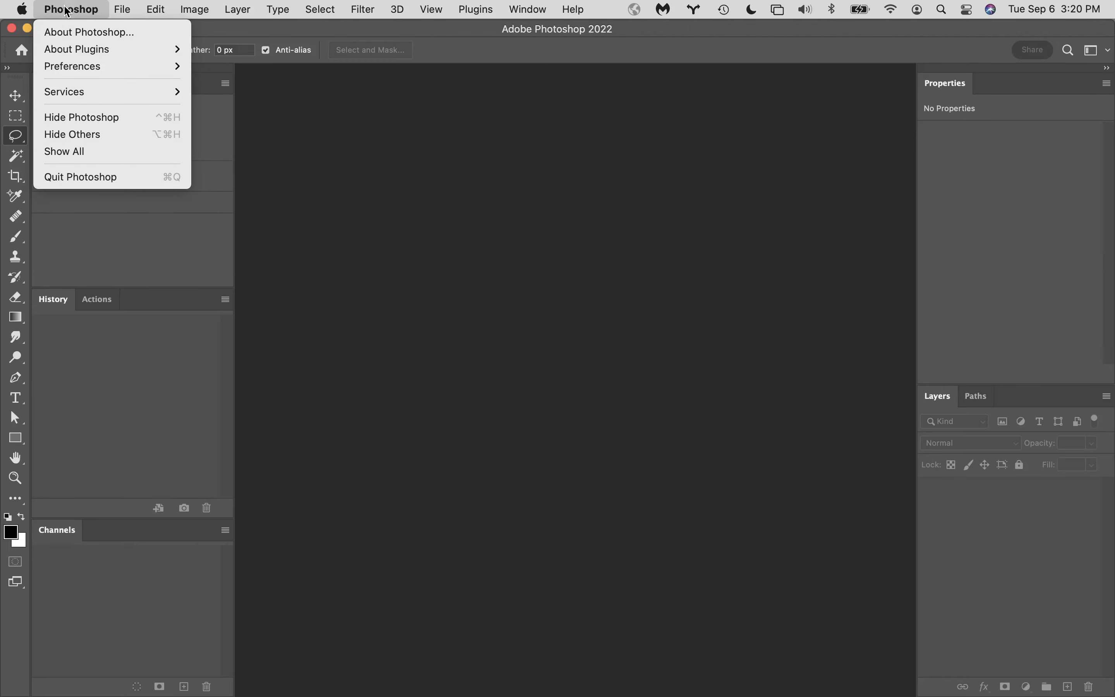
mouse_move(84, 68)
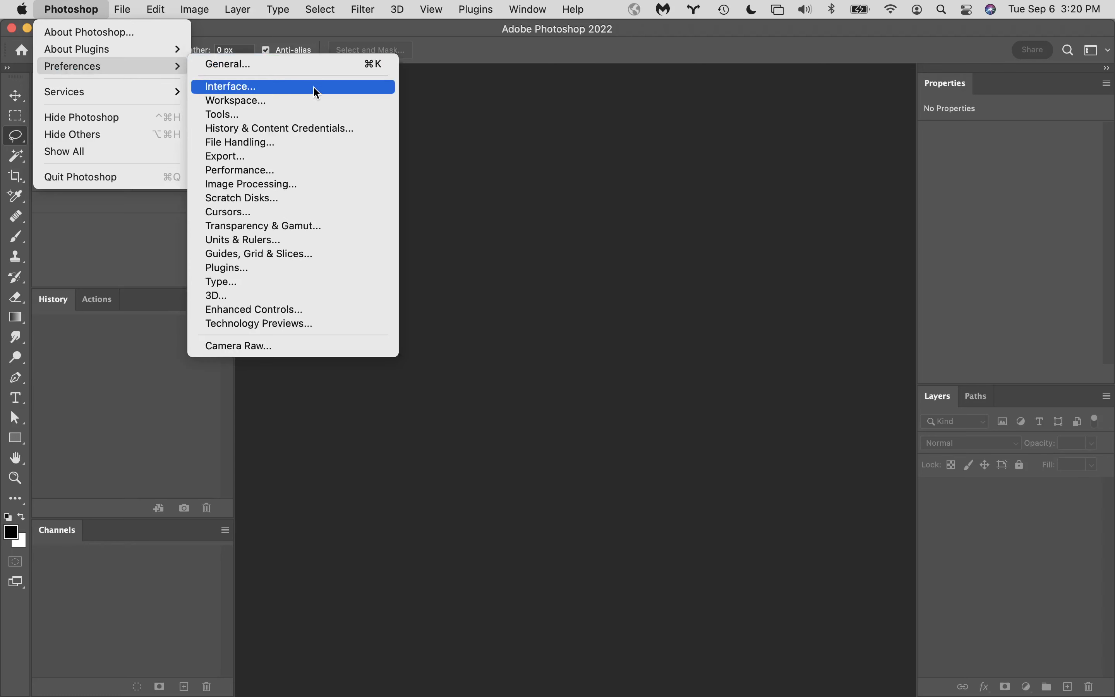
left_click(284, 348)
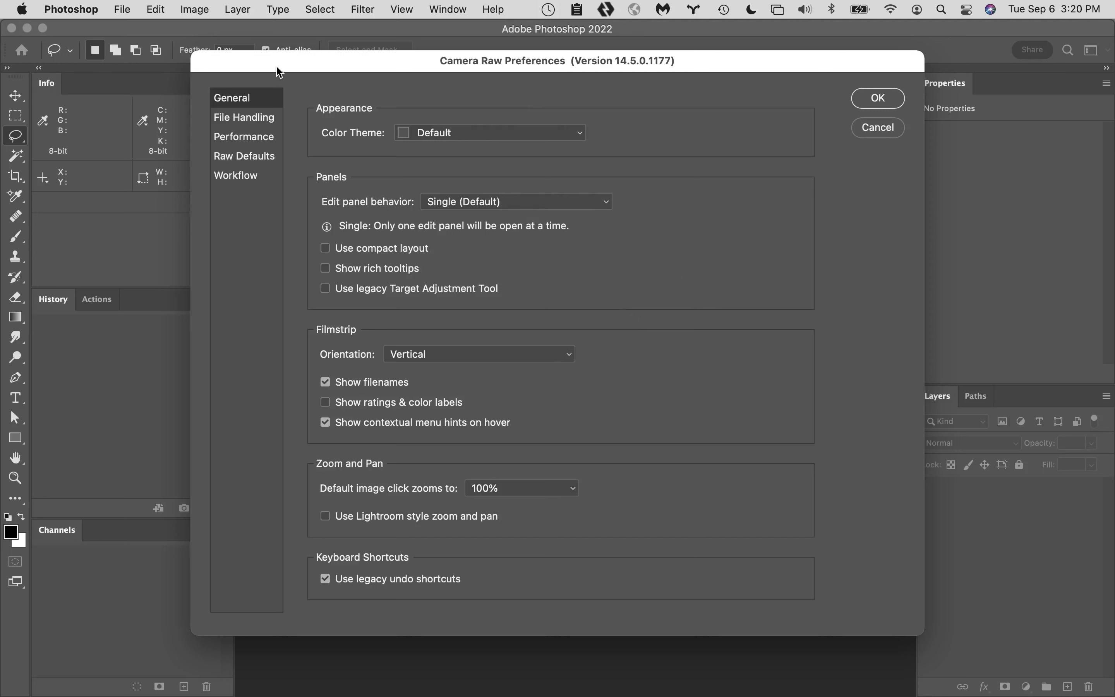
left_click(889, 131)
- Reopen the Camera Raw preferences and review the General, File Handling and Performance categories
left_click(71, 7)
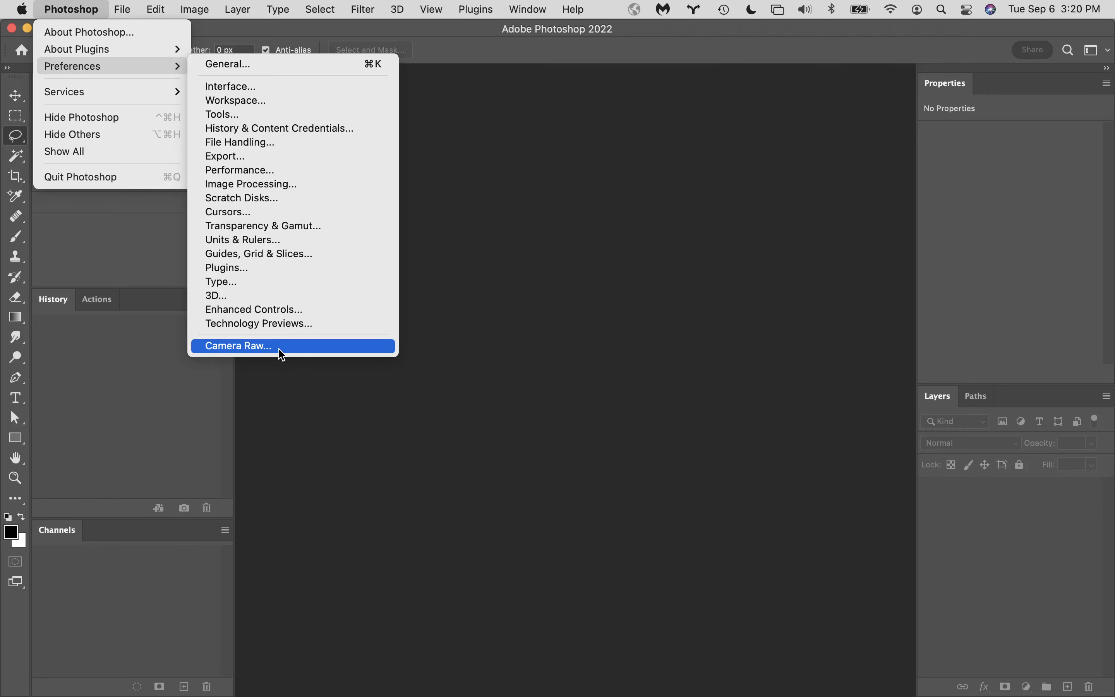
left_click(281, 353)
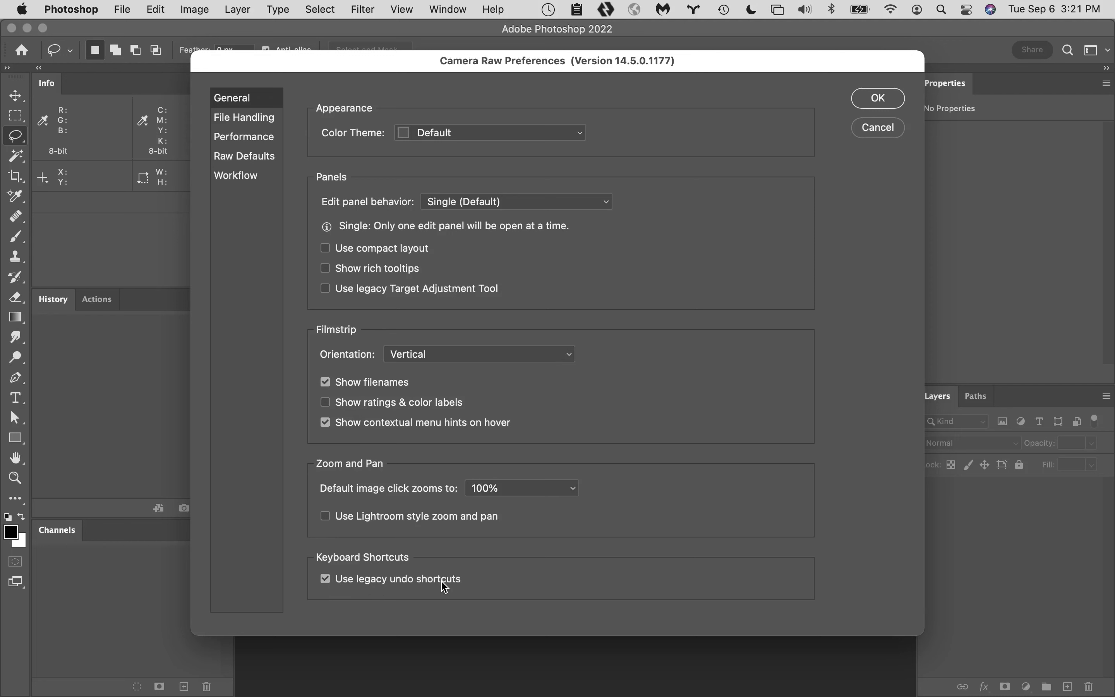
left_click(257, 119)
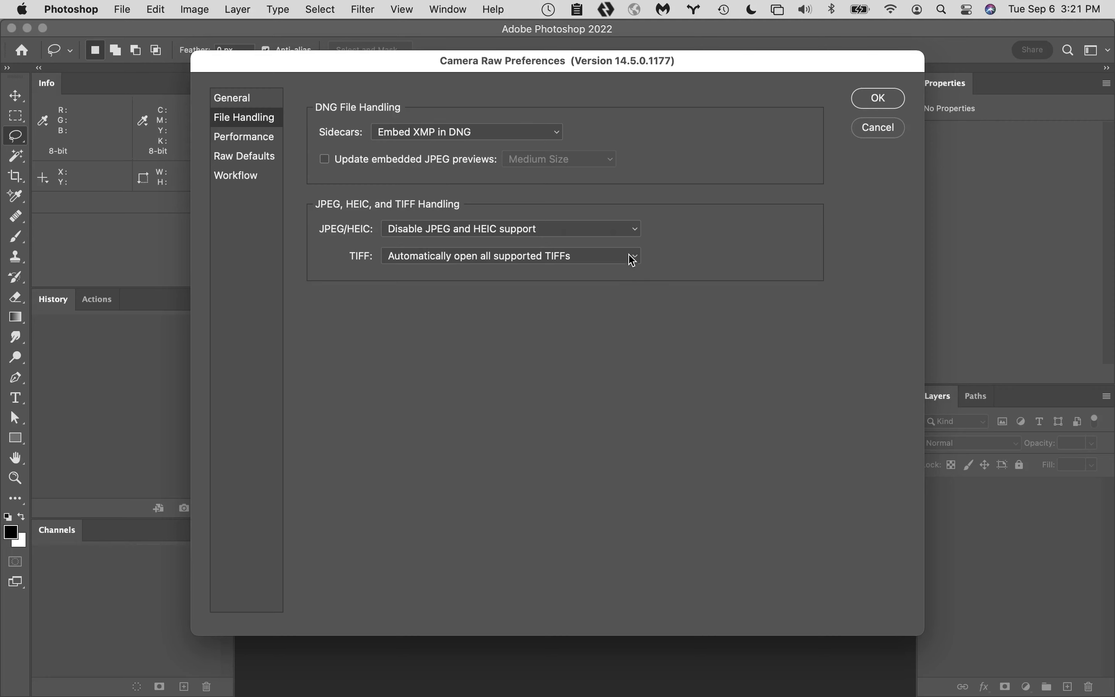
left_click(243, 138)
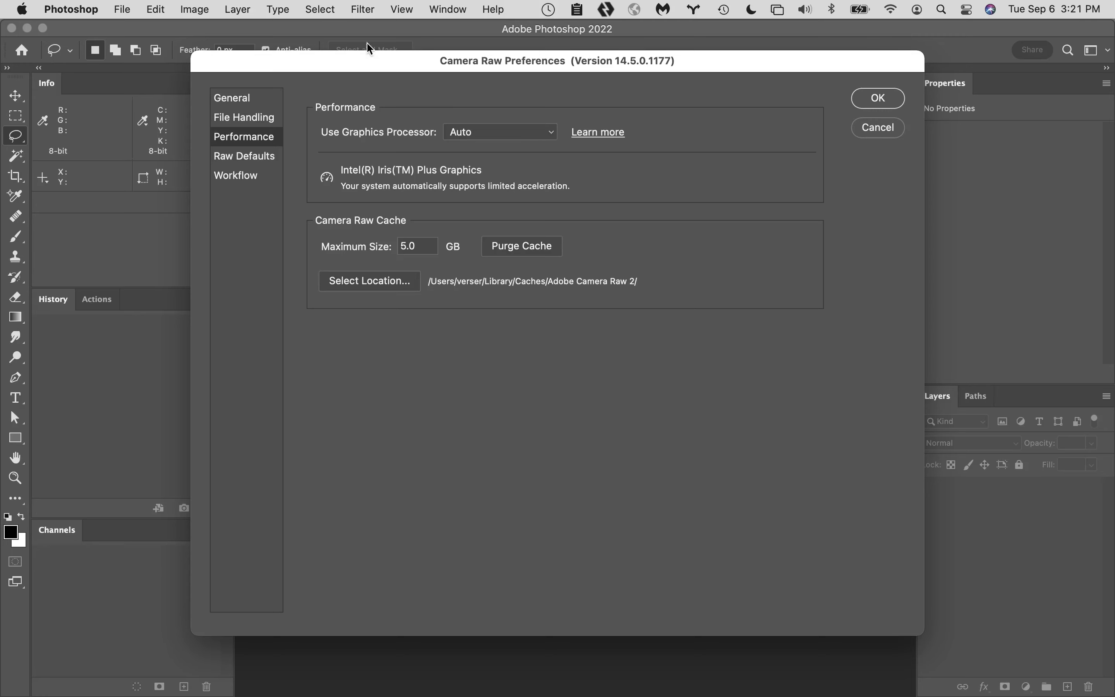
- Revisit the General and File Handling categories and examine the JPEG/HEIC support choices without picking another one
left_click(239, 104)
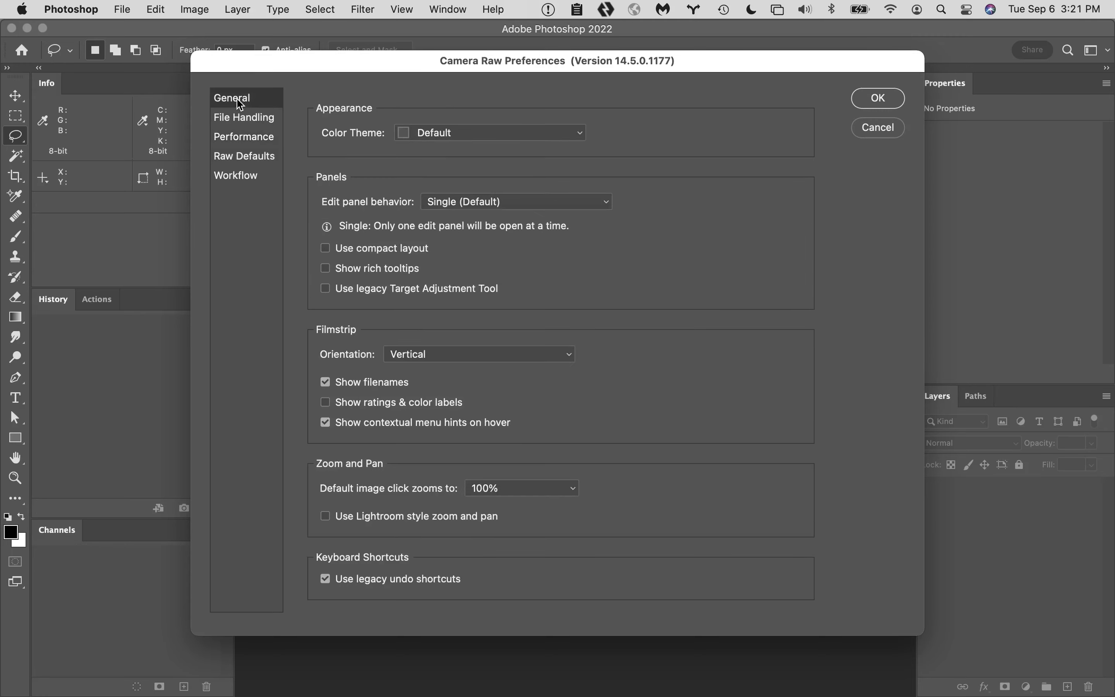
left_click(244, 121)
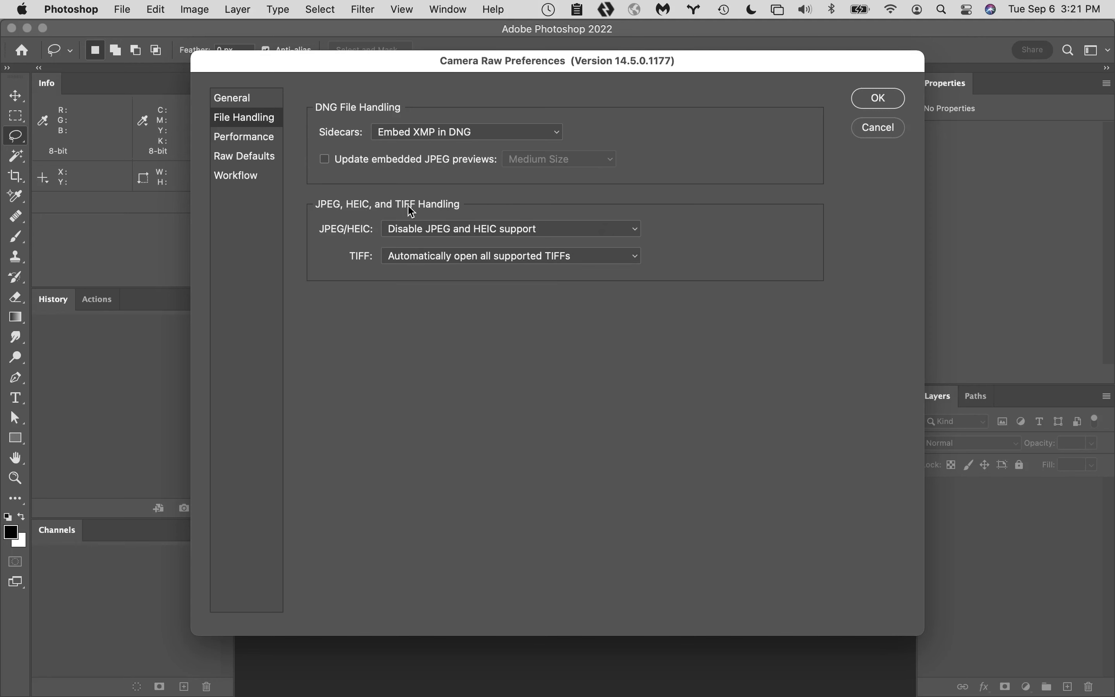
left_click(579, 237)
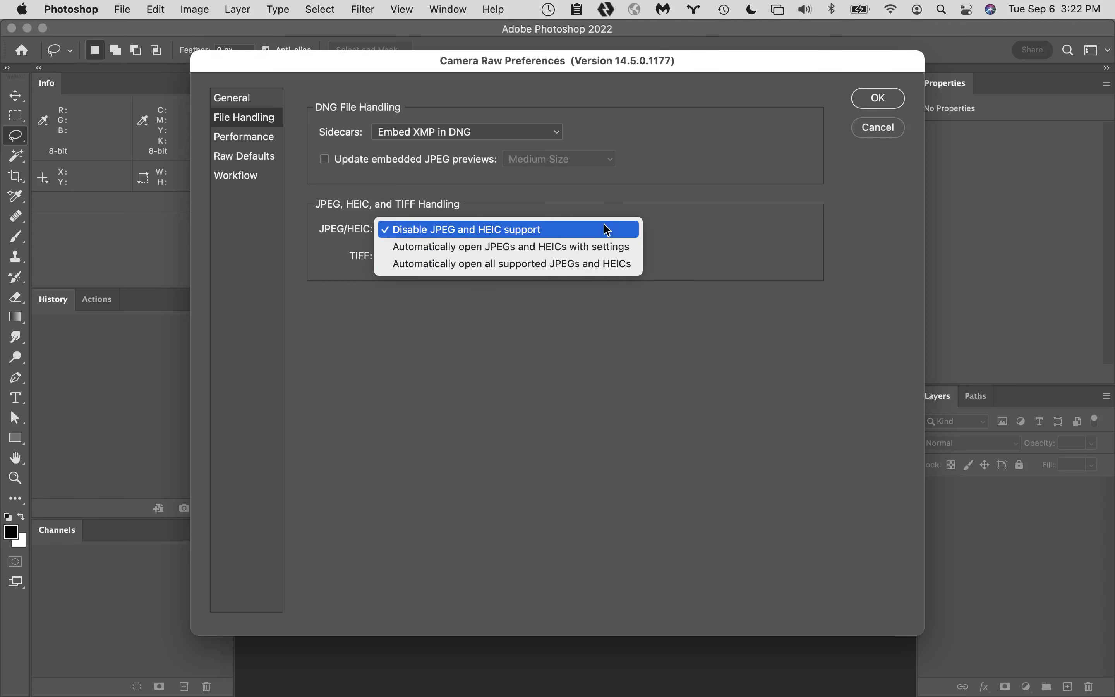
left_click(698, 263)
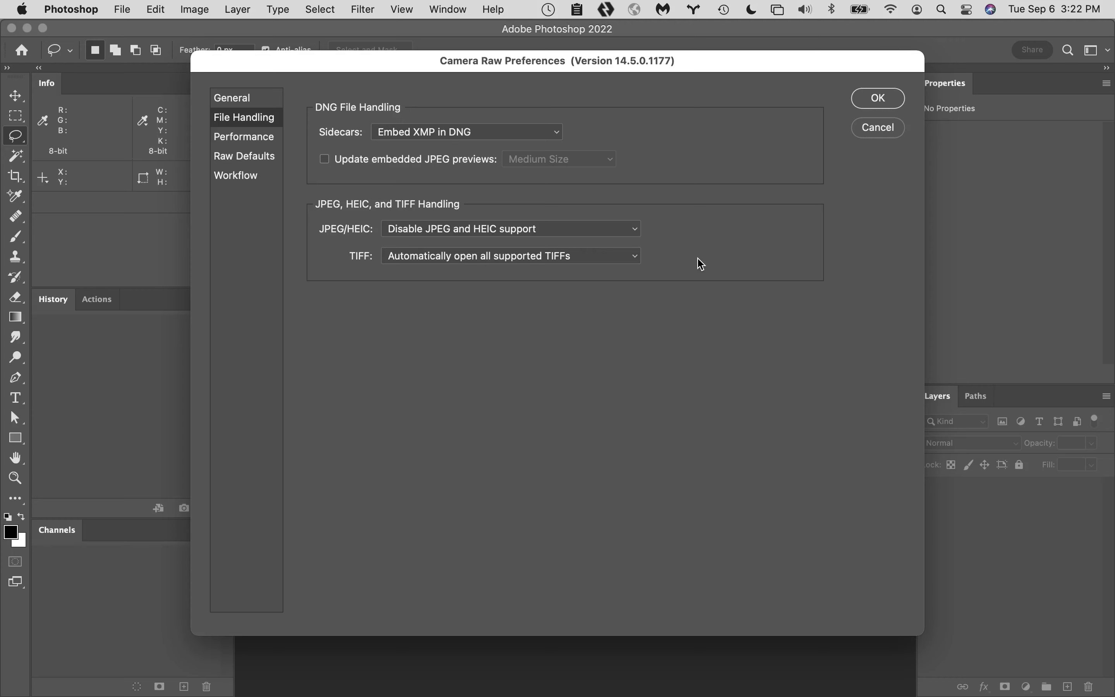
- Keep JPEG/HEIC handling on Disable JPEG and HEIC support and set TIFF handling to Disable TIFF support
left_click(596, 232)
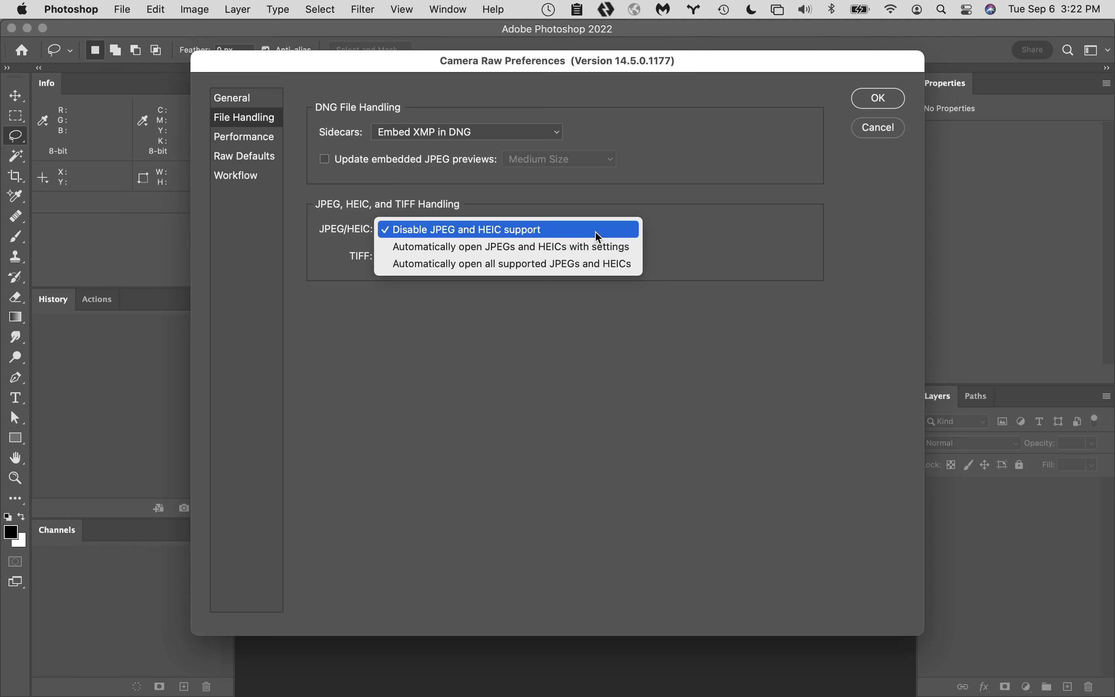
left_click(598, 237)
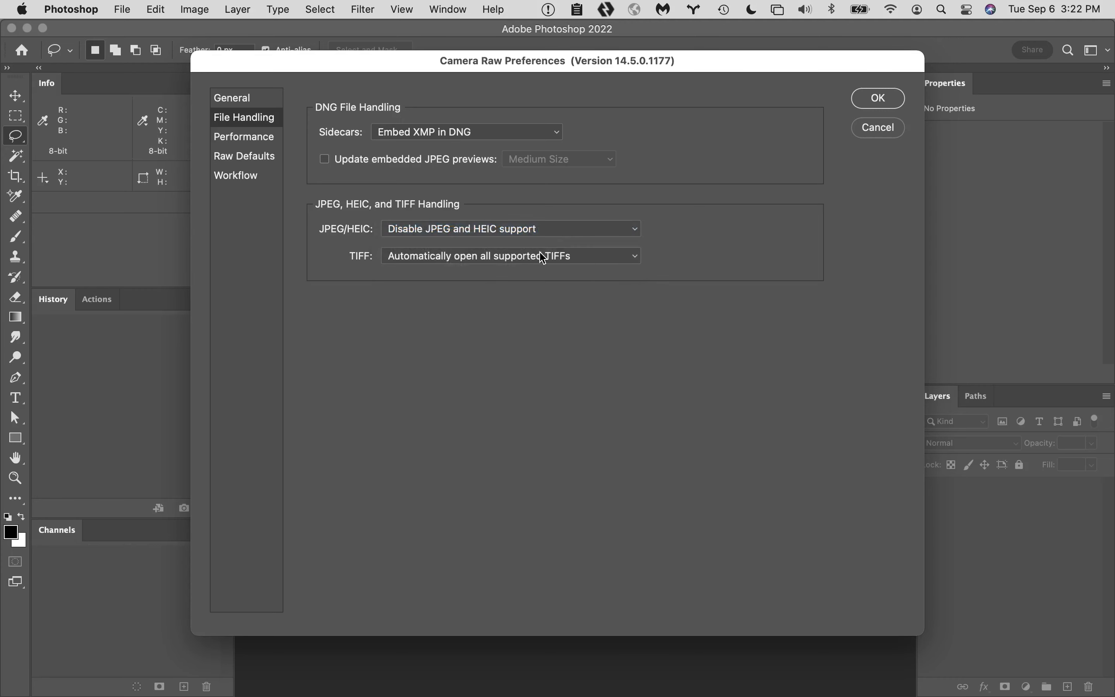
left_click(576, 256)
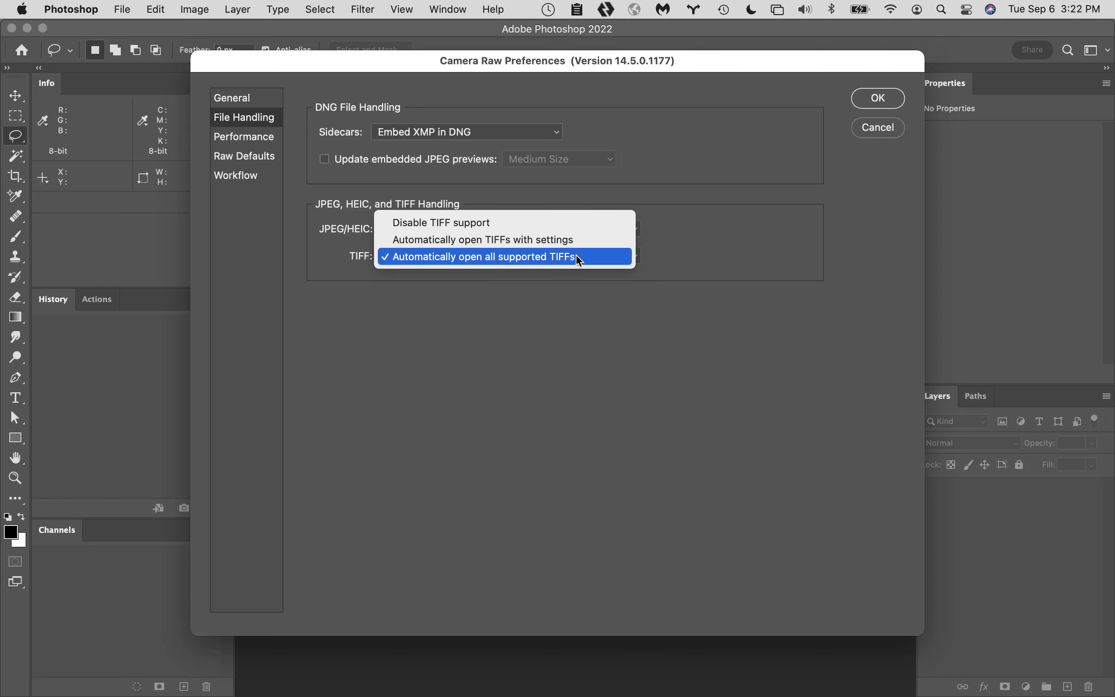
left_click(553, 222)
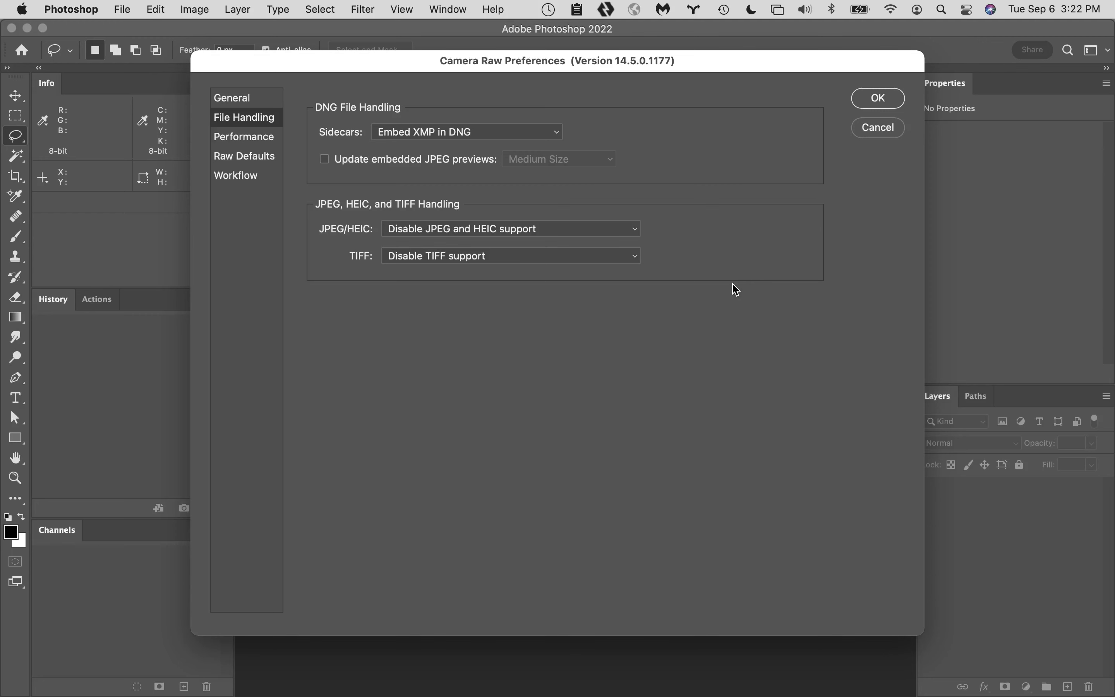
- Review the global Raw Defaults choices, including the Sharpening and Optics preset groups, without picking another preset
left_click(247, 158)
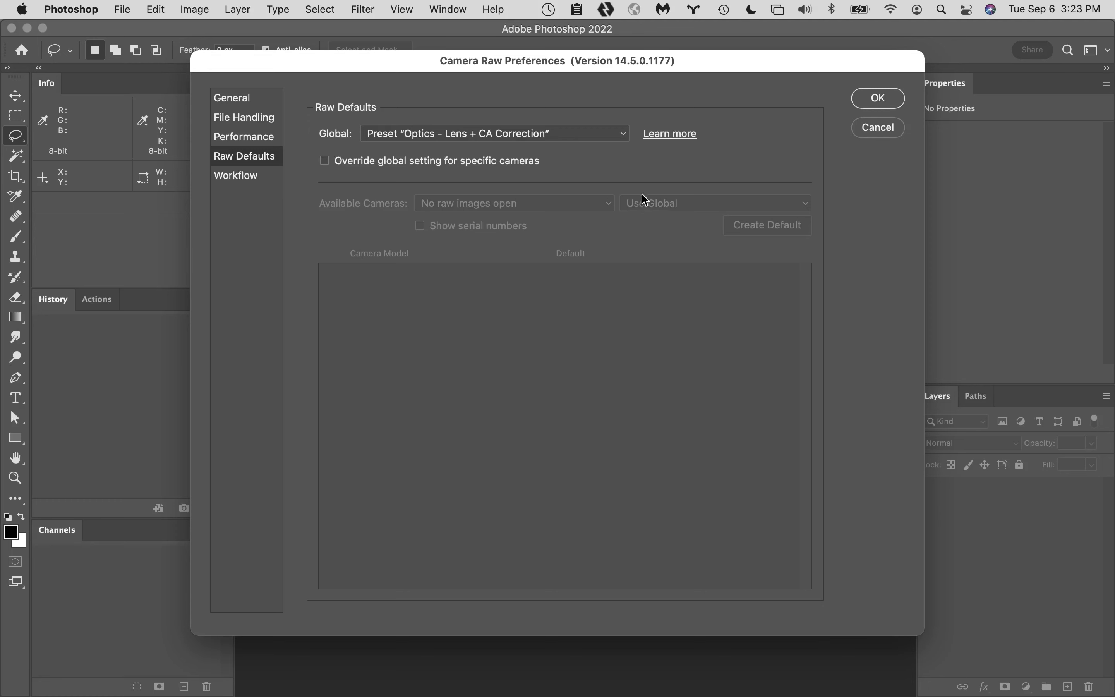
left_click(610, 137)
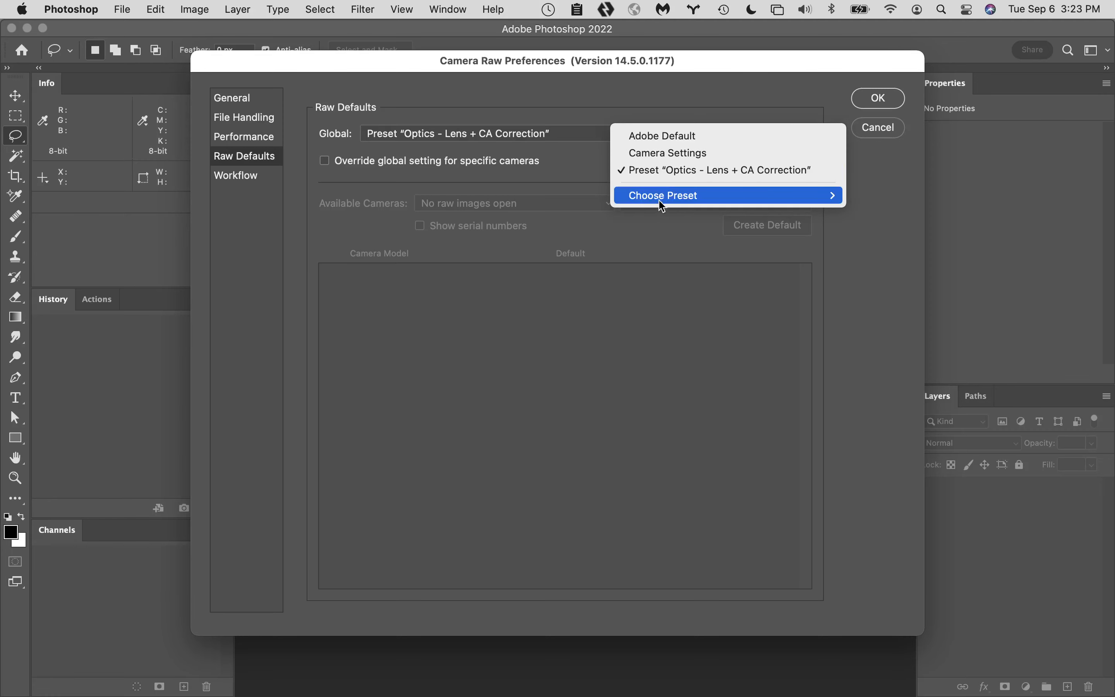
mouse_move(665, 205)
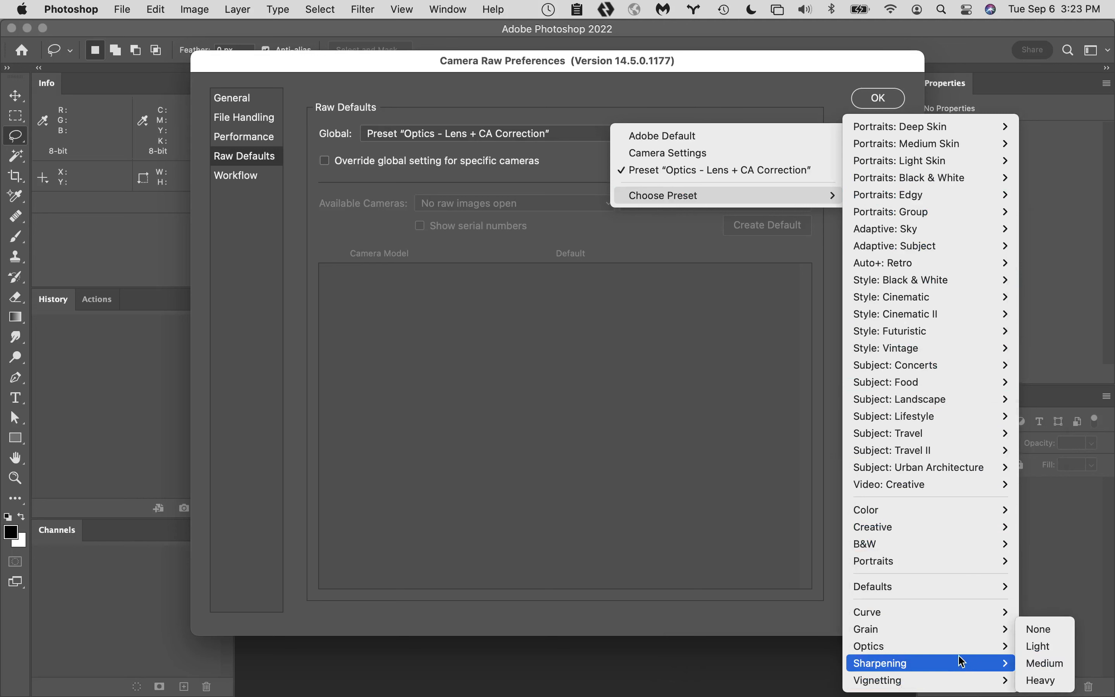
mouse_move(952, 648)
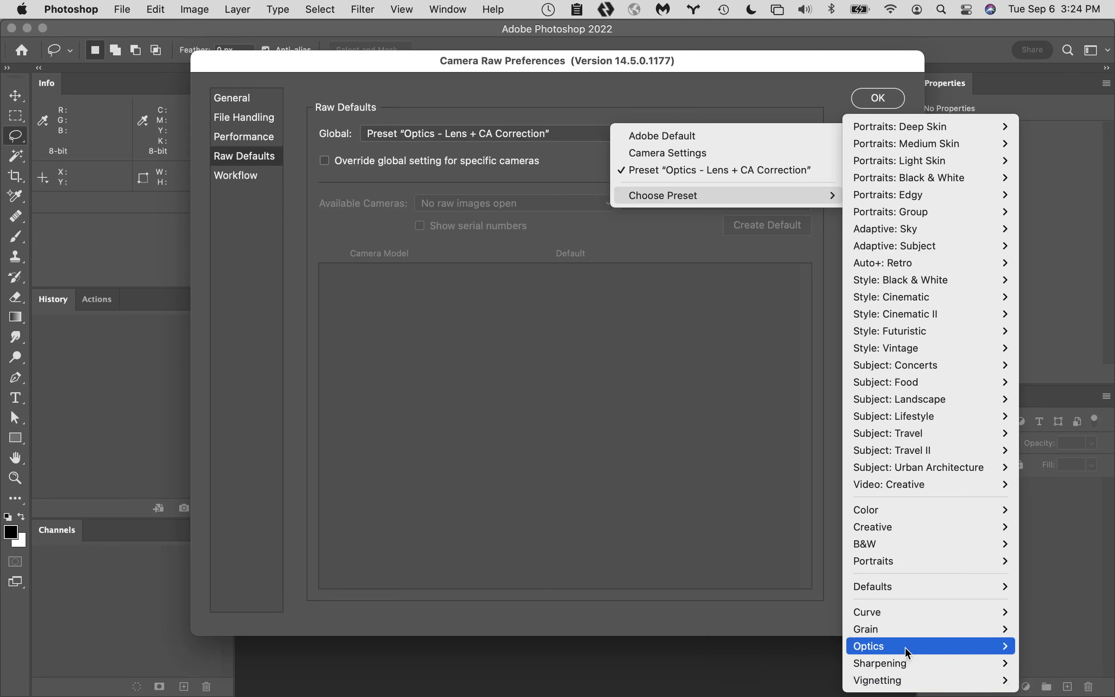
left_click(807, 680)
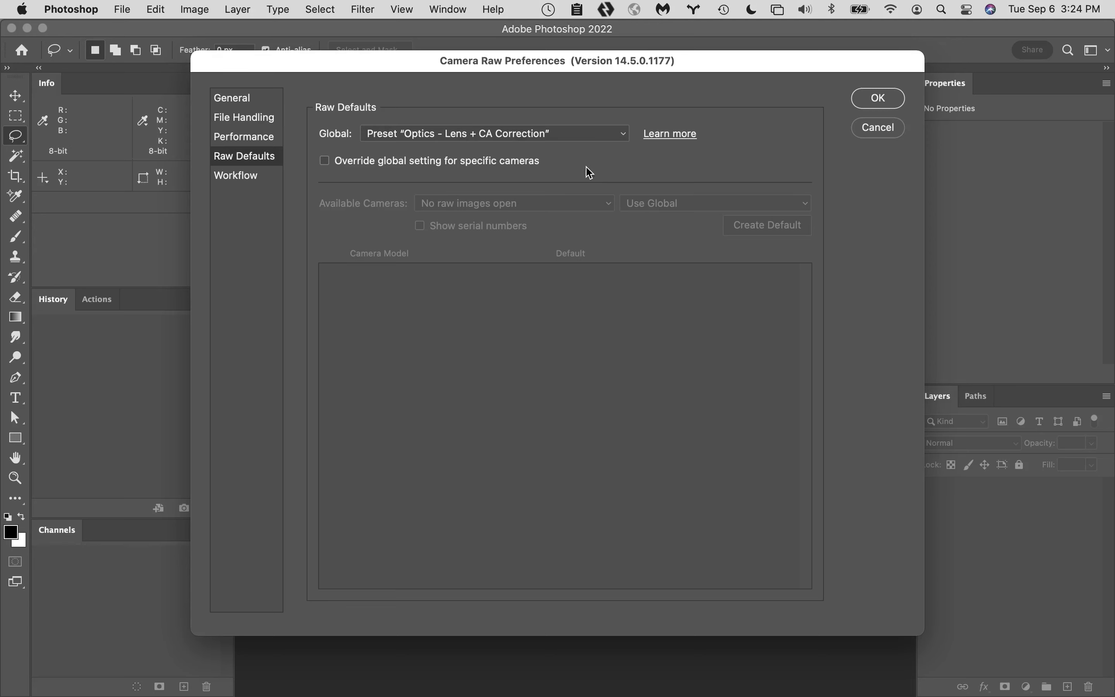
- Review the Workflow color space and depth choices, keeping Adobe RGB (1998) and 8 Bits/Channel, and accept the Camera Raw preferences
left_click(258, 177)
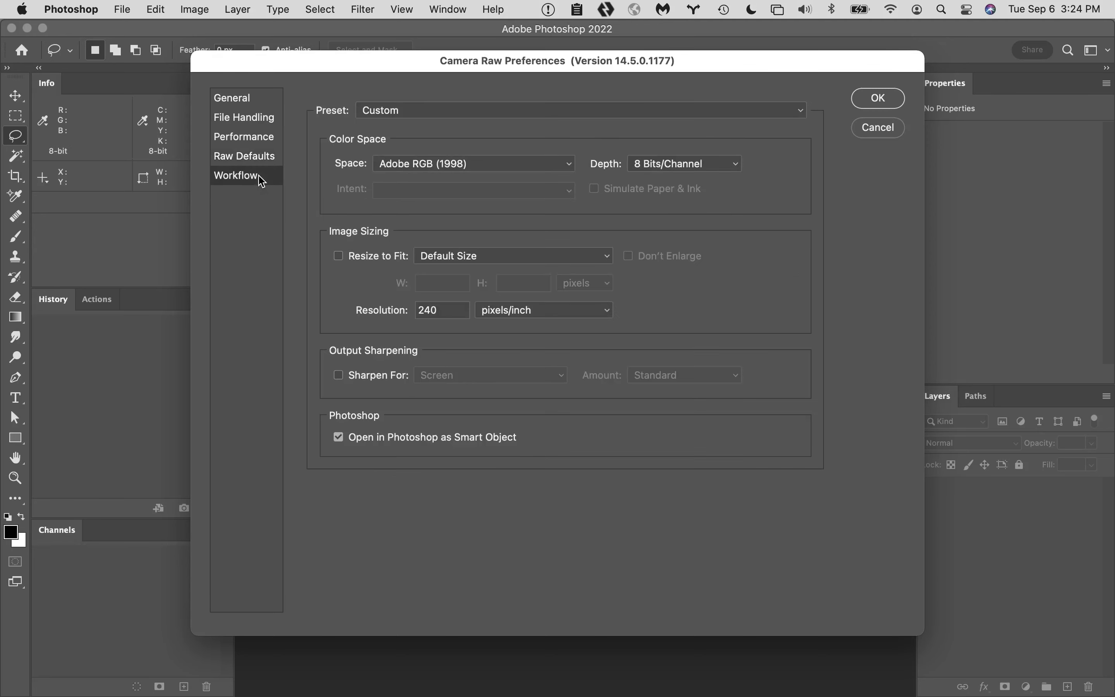
left_click(517, 170)
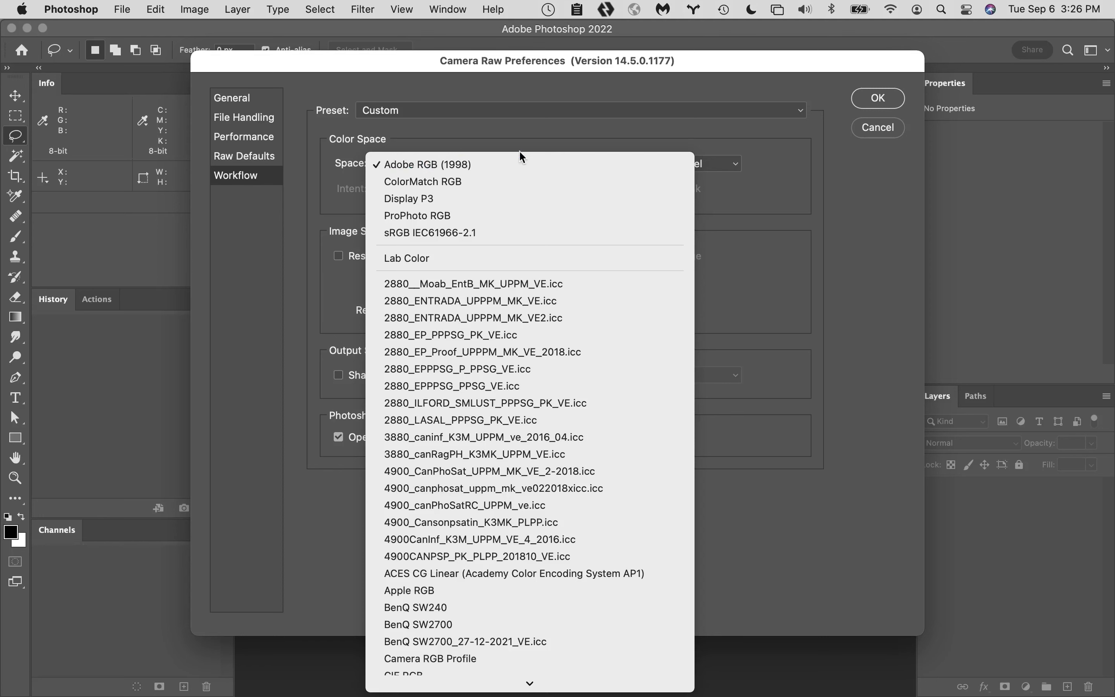
left_click(534, 133)
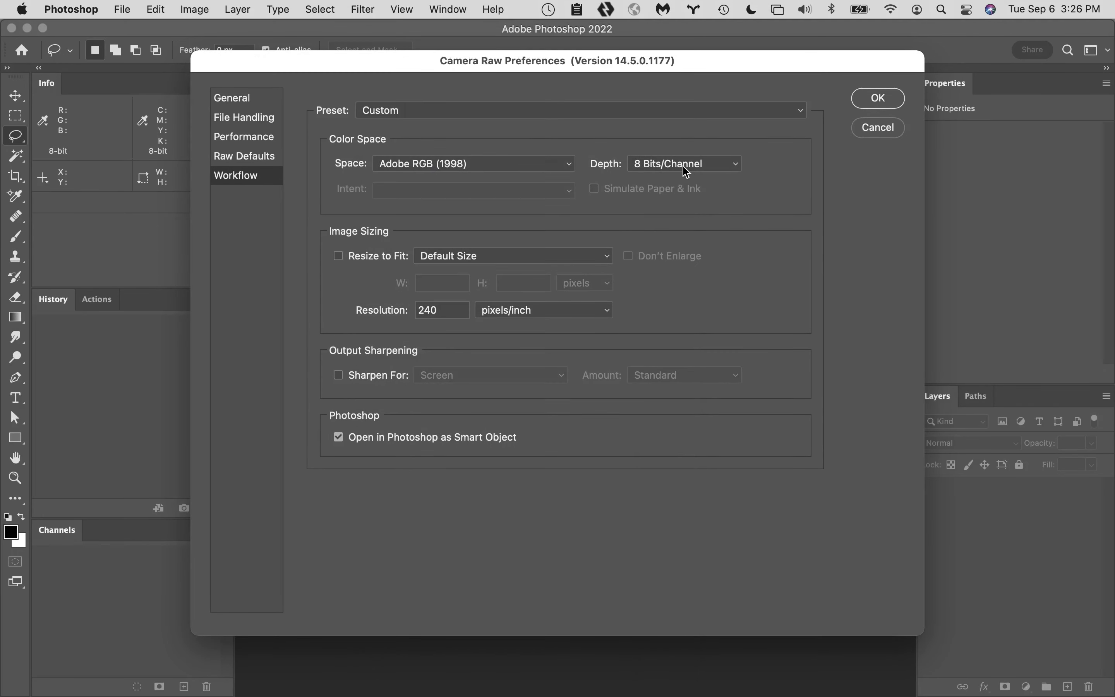
left_click(691, 164)
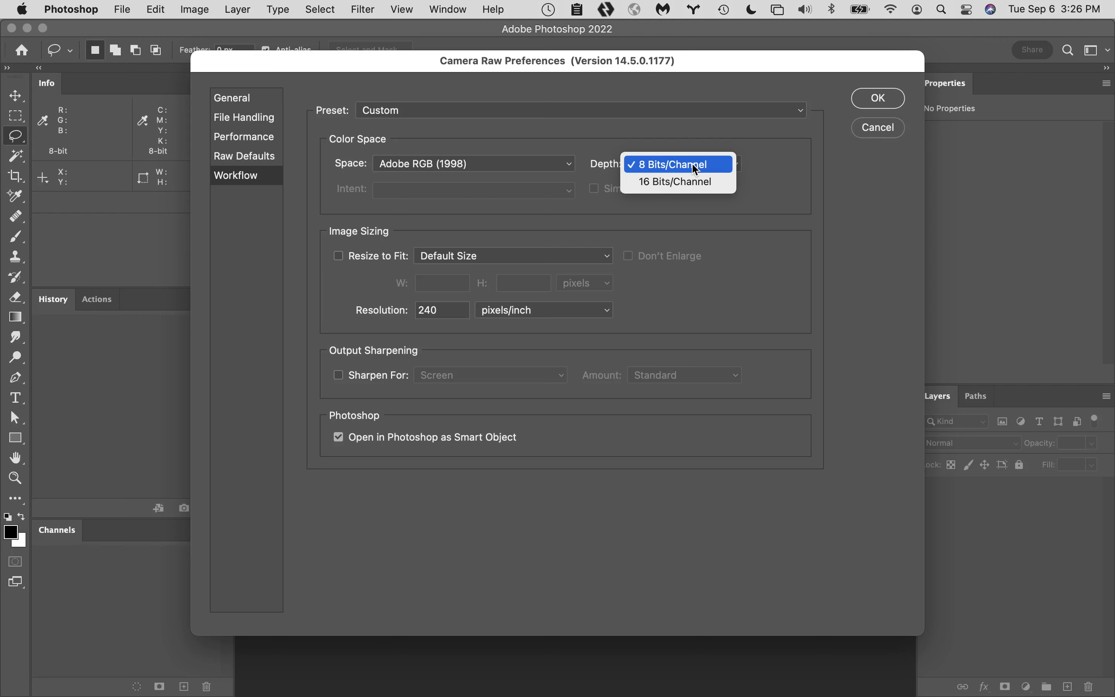
left_click(692, 166)
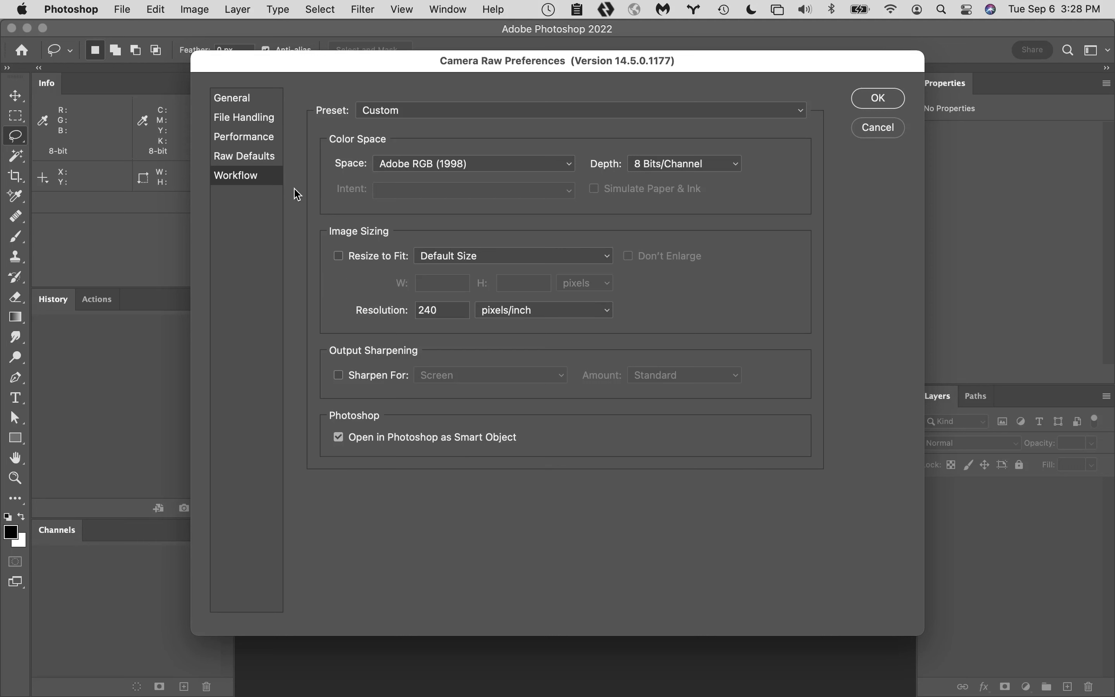
left_click(255, 157)
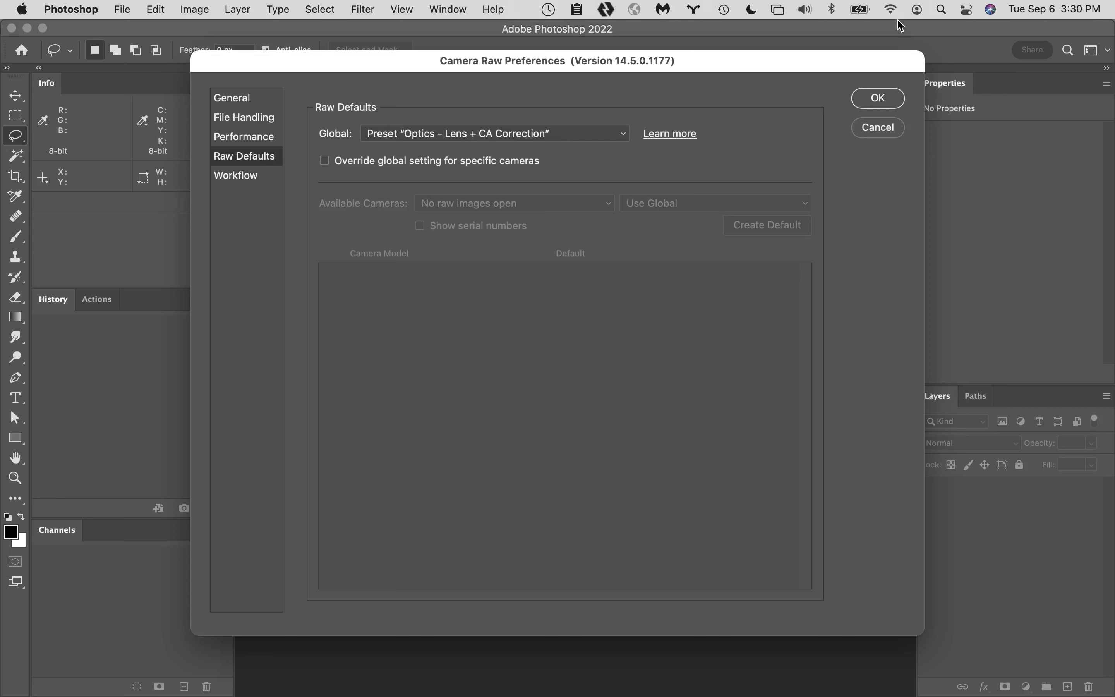
left_click(880, 97)
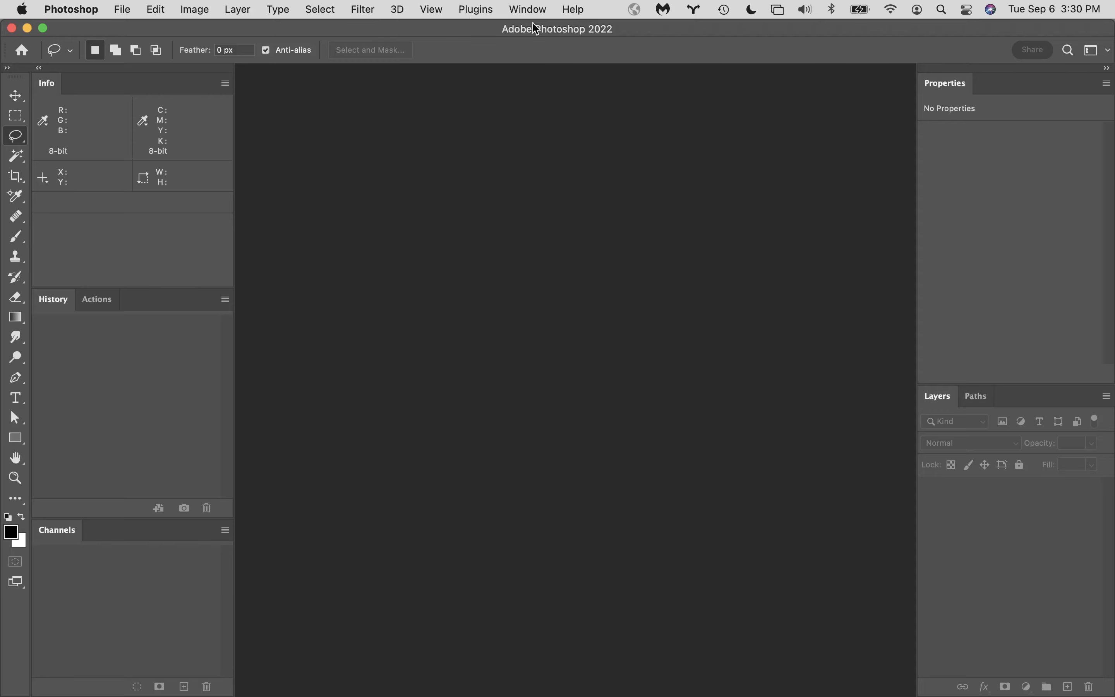
- Switch to Safari and open the Photoshop Preference Locations link from the Session 1 Resources page in the course modules
mouse_move(89, 694)
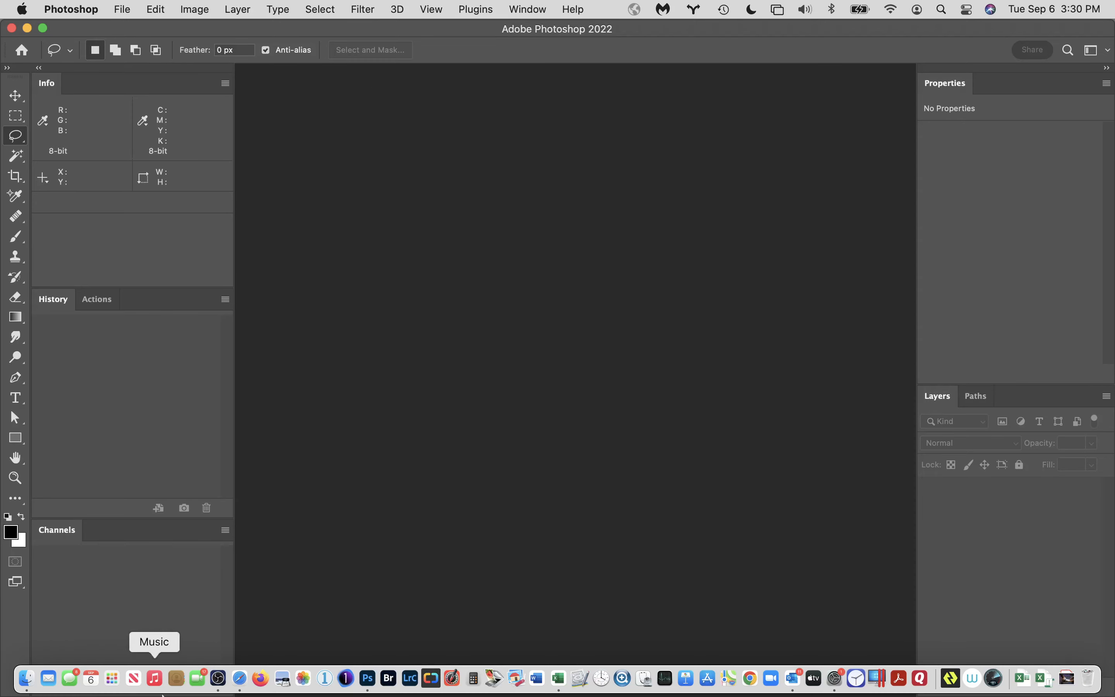
left_click(261, 684)
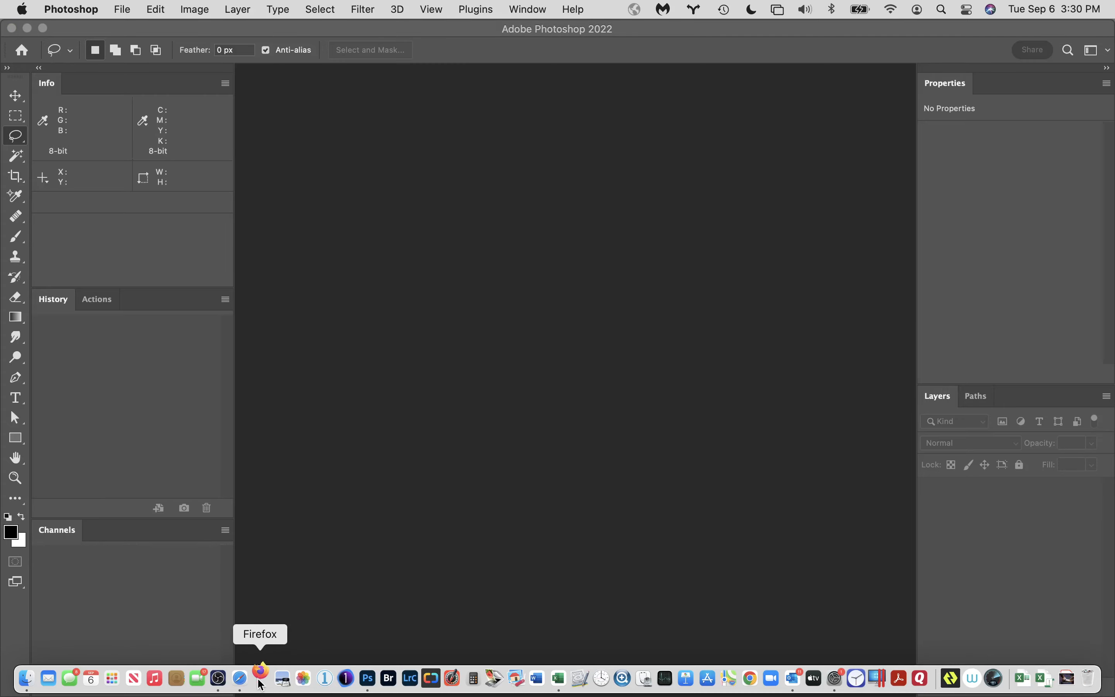
left_click(245, 685)
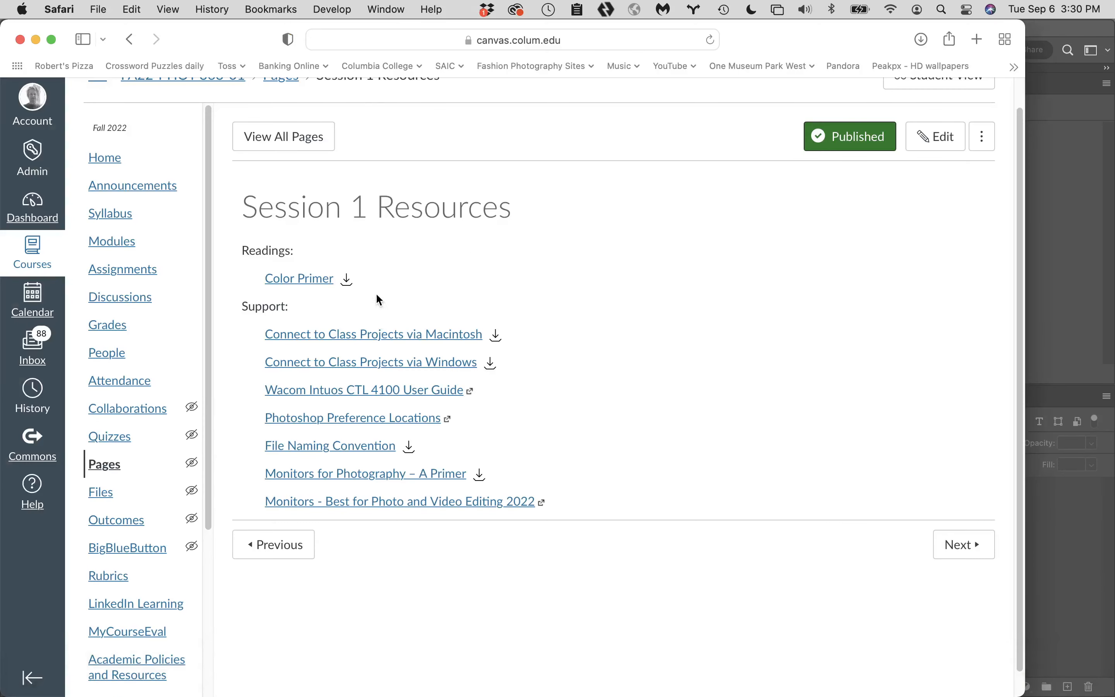
scroll(604, 357, "down", 1)
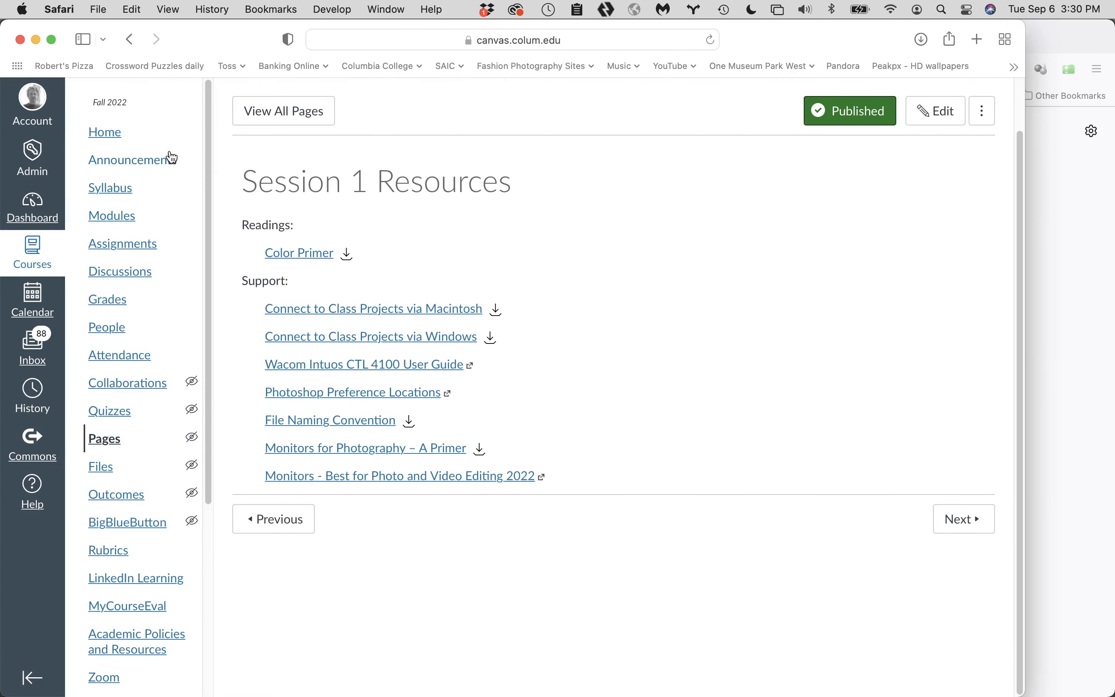
left_click(126, 217)
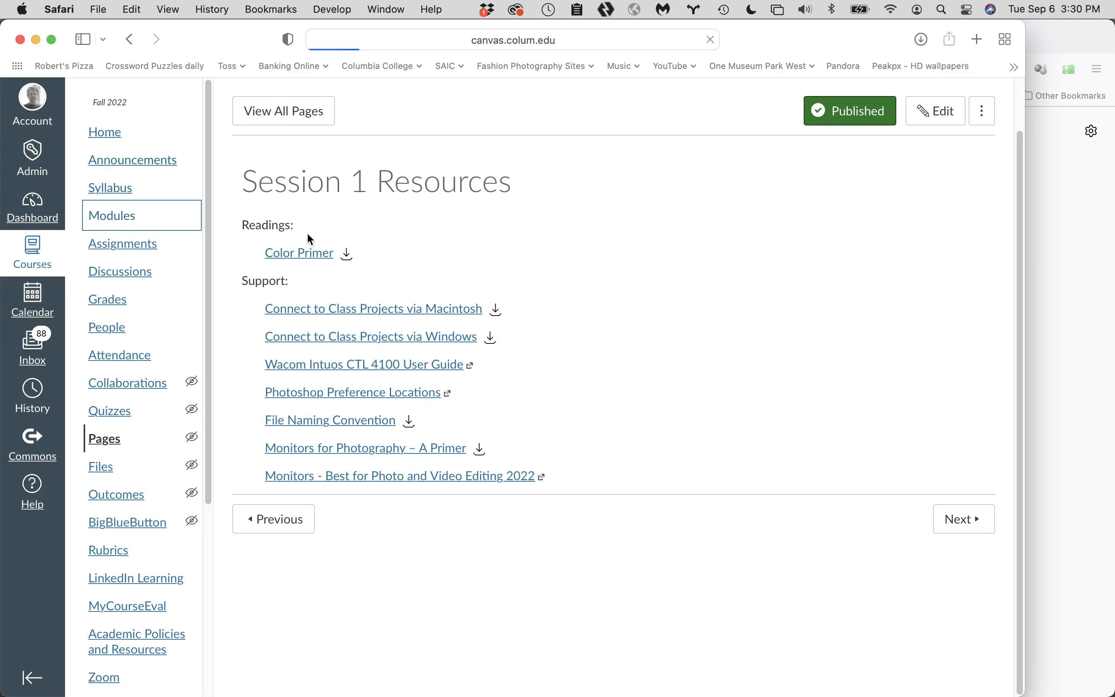
scroll(484, 474, "down", 10)
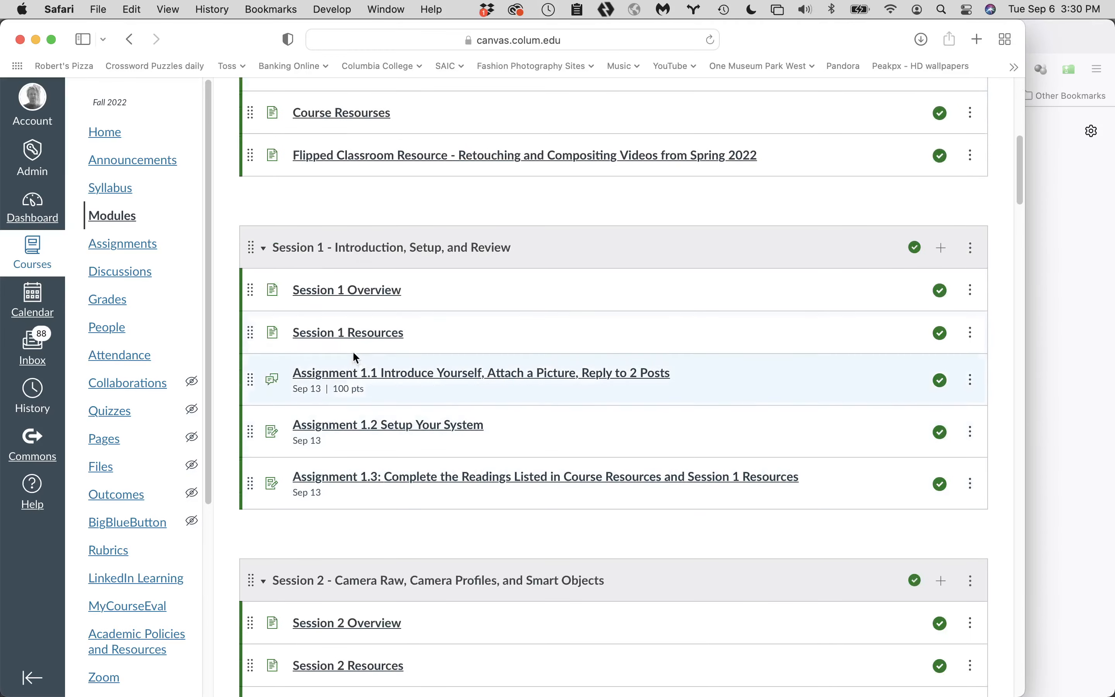
left_click(380, 334)
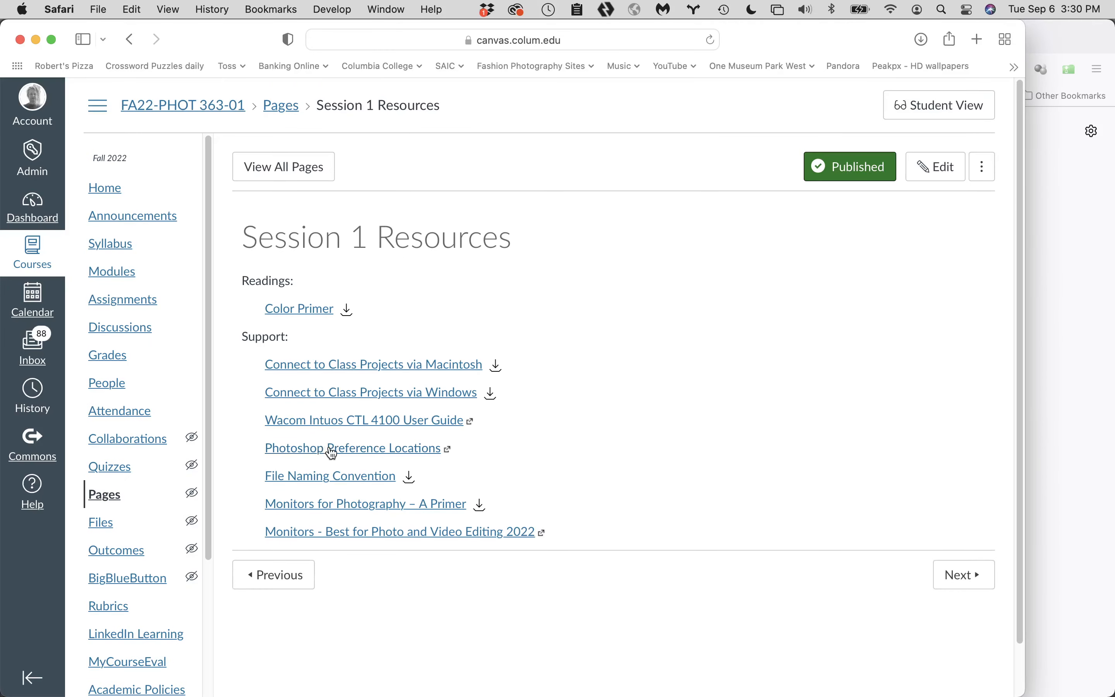
left_click(310, 455)
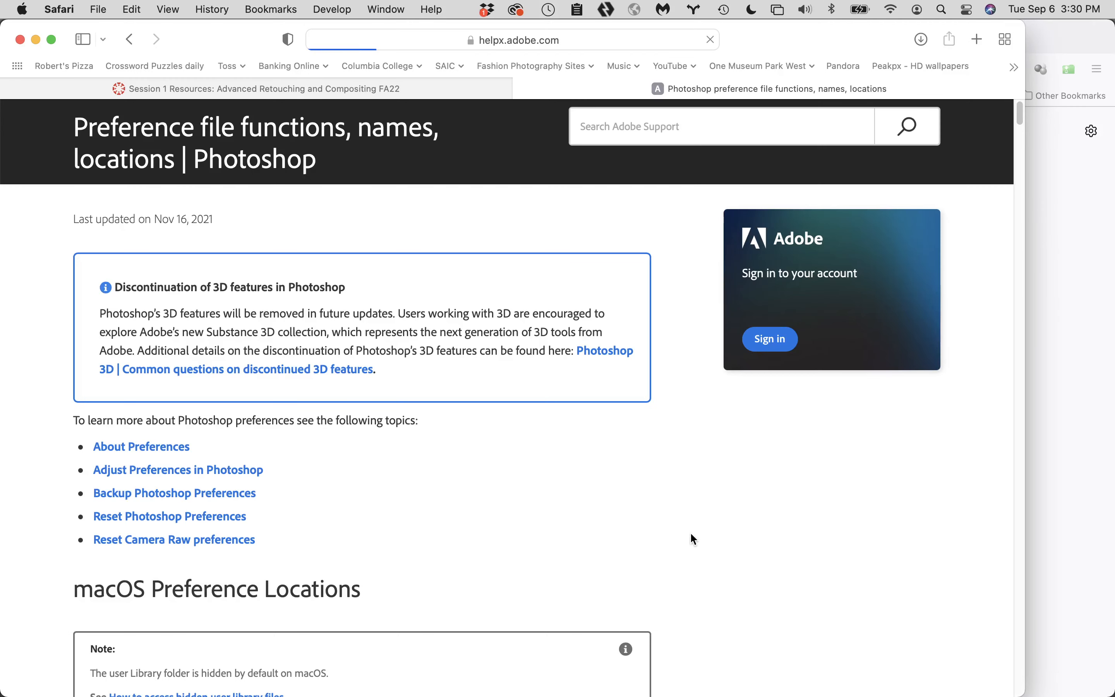
- Examine the Adobe help page's tables of macOS preference and preset locations, continuing down to the Windows preference locations
scroll(571, 544, "down", 5)
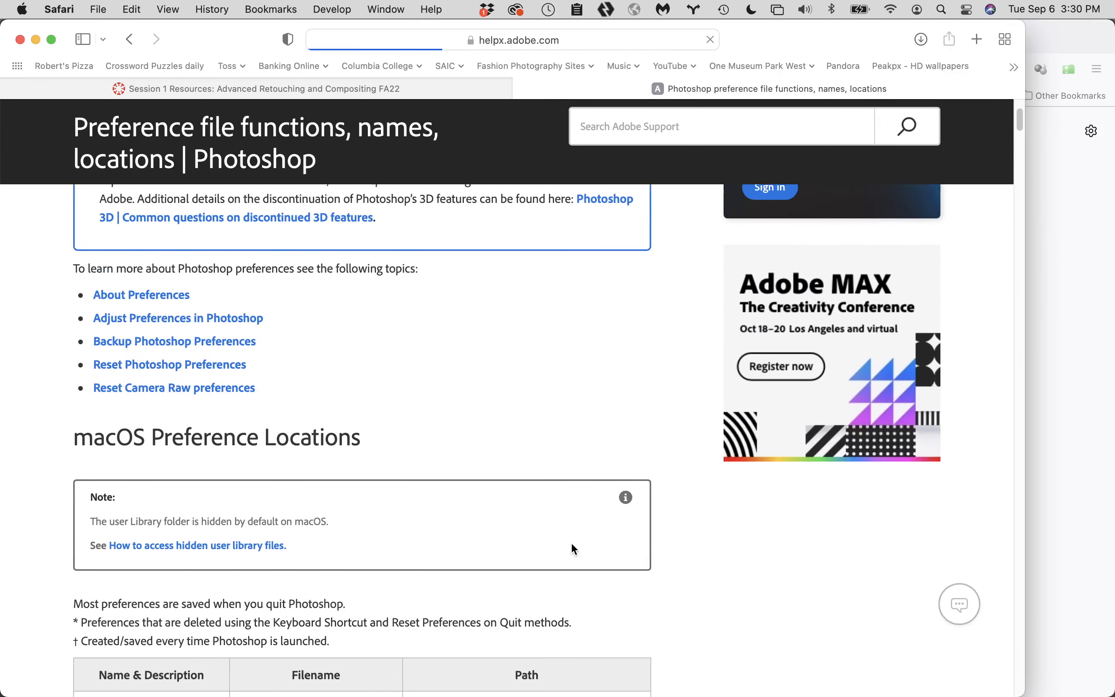
scroll(572, 545, "down", 7)
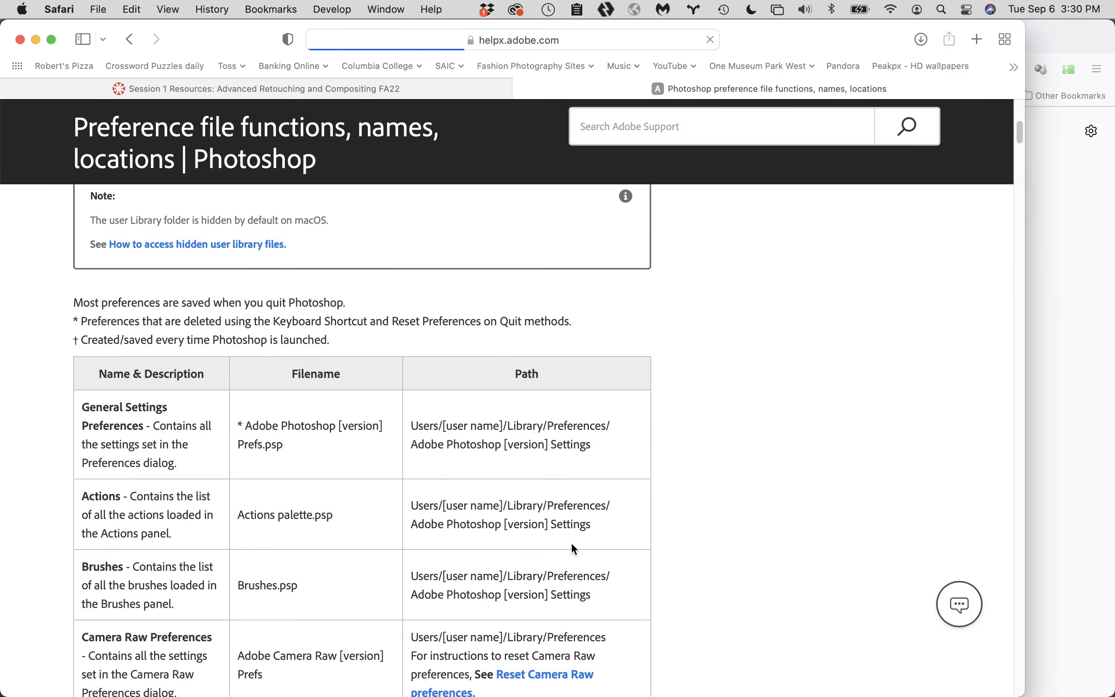
scroll(571, 547, "down", 1)
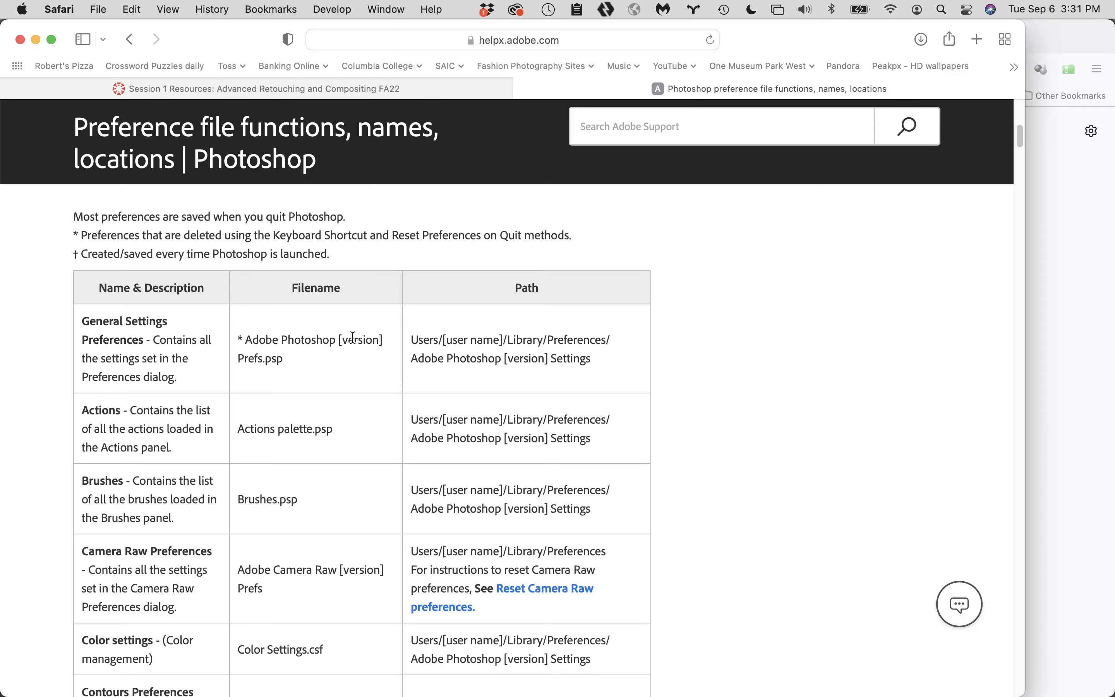
scroll(361, 491, "down", 20)
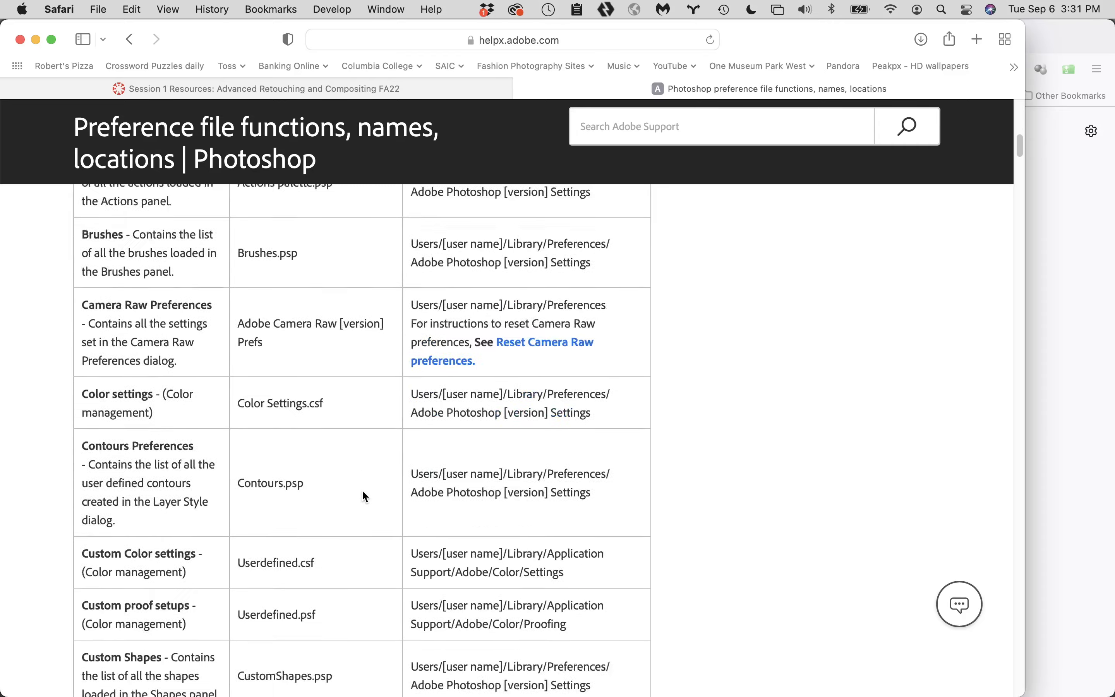
scroll(362, 489, "down", 20)
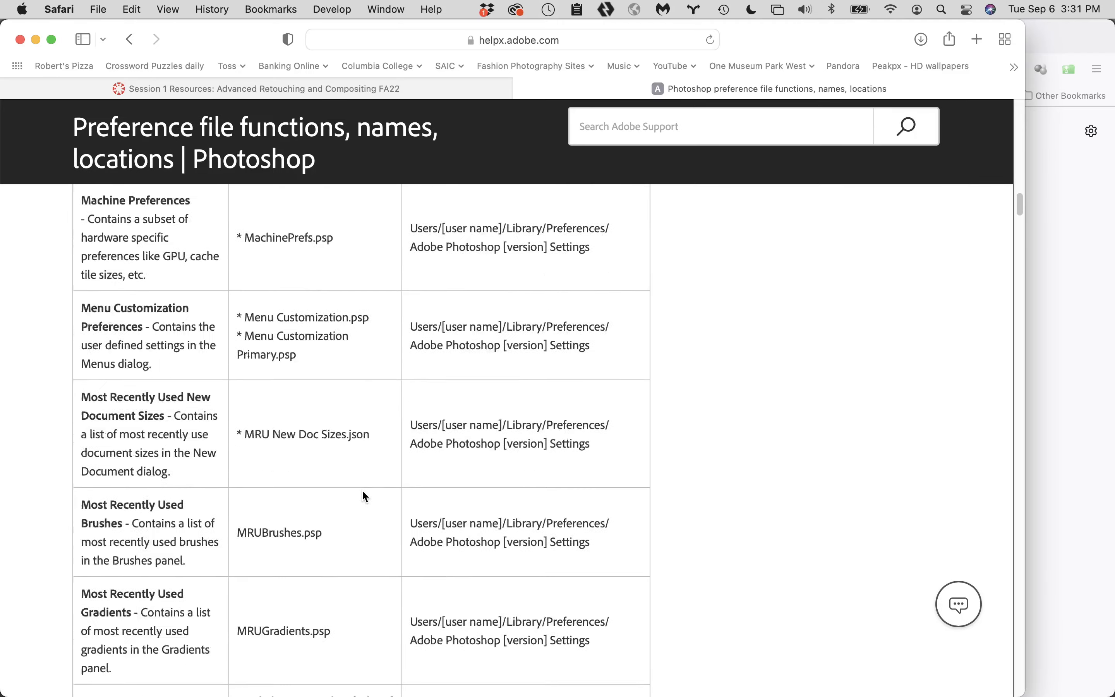
scroll(362, 489, "down", 20)
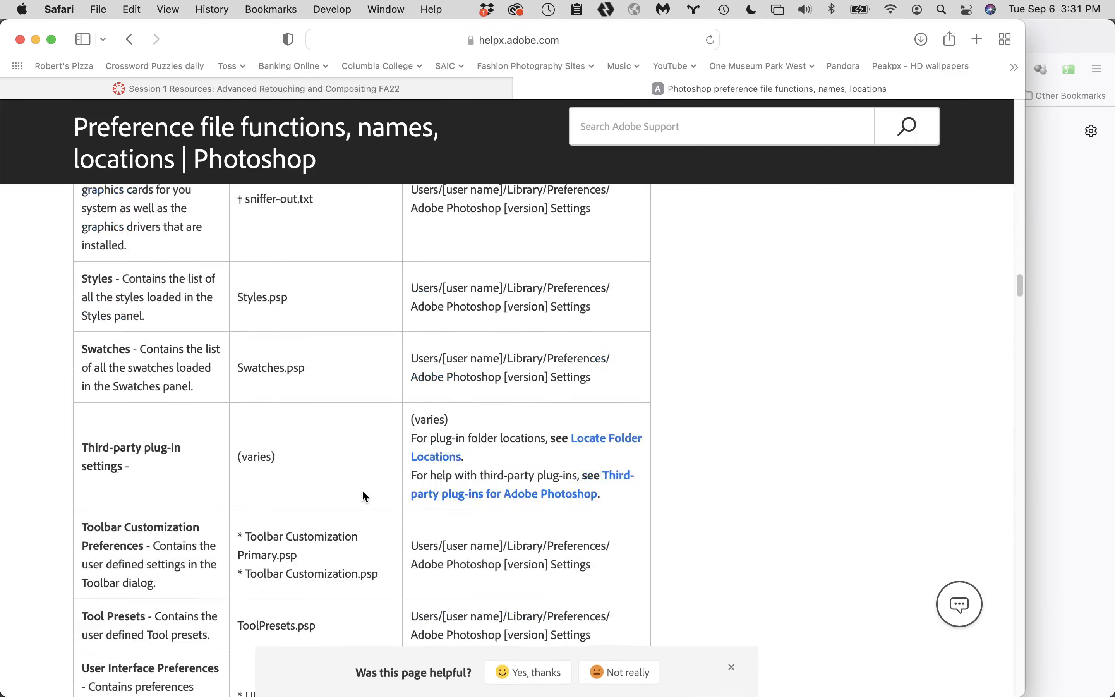
scroll(361, 489, "up", 10)
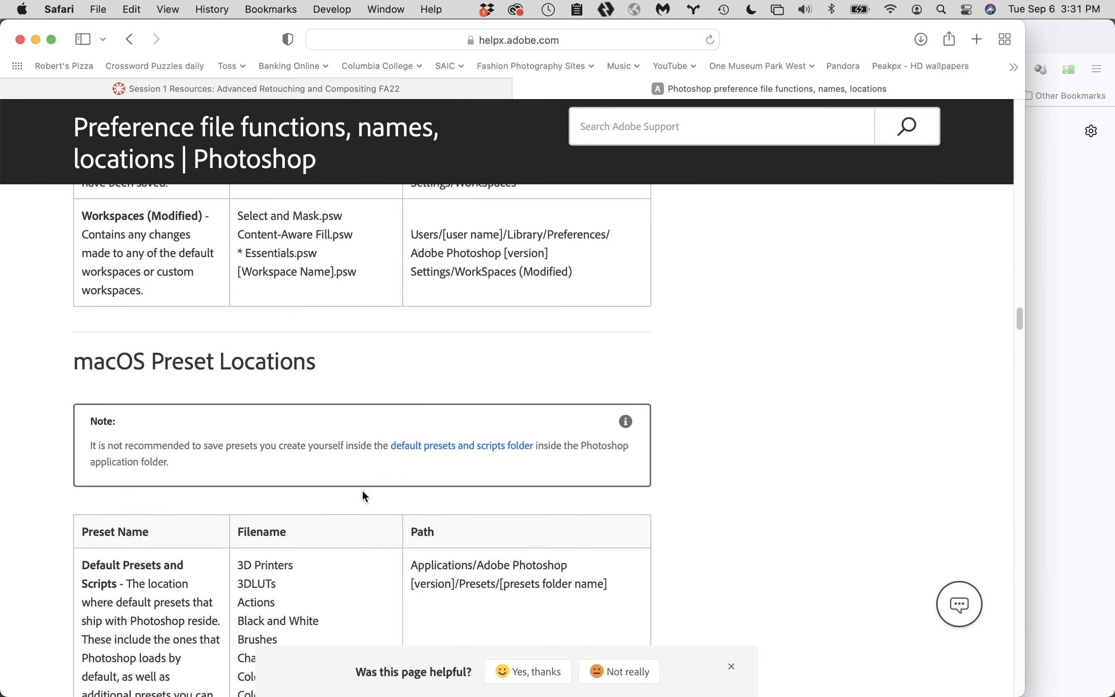
scroll(362, 489, "down", 11)
scroll(361, 489, "down", 20)
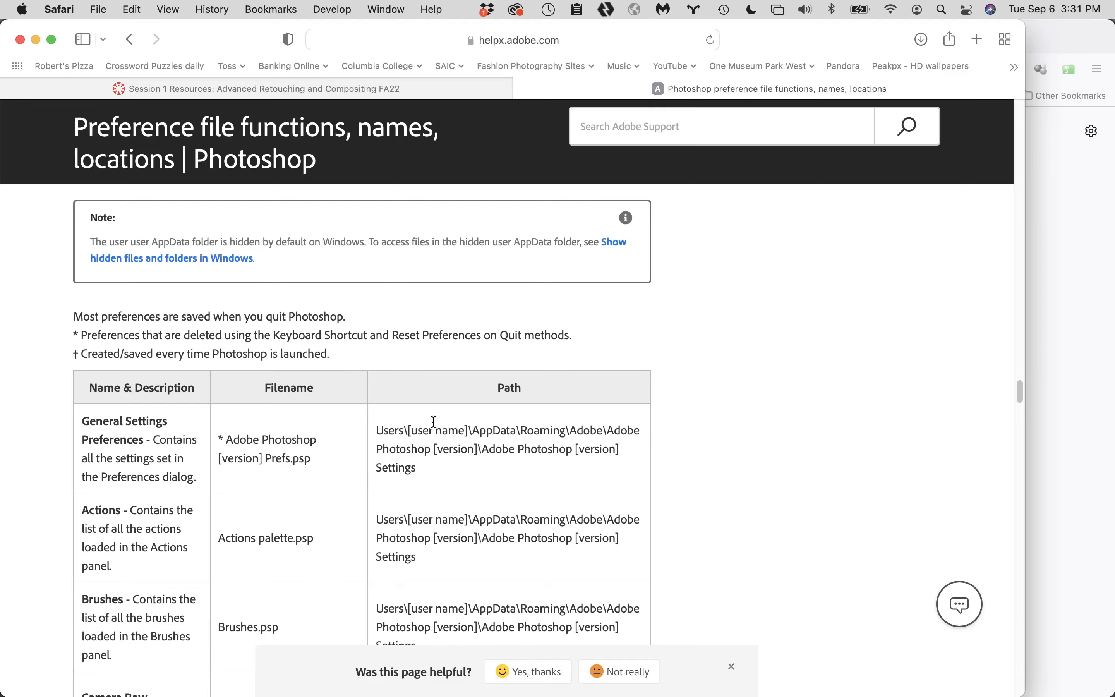
- Go back to the macOS Preference Locations table and examine the first entries' file names and paths
scroll(410, 448, "up", 15)
scroll(410, 449, "up", 20)
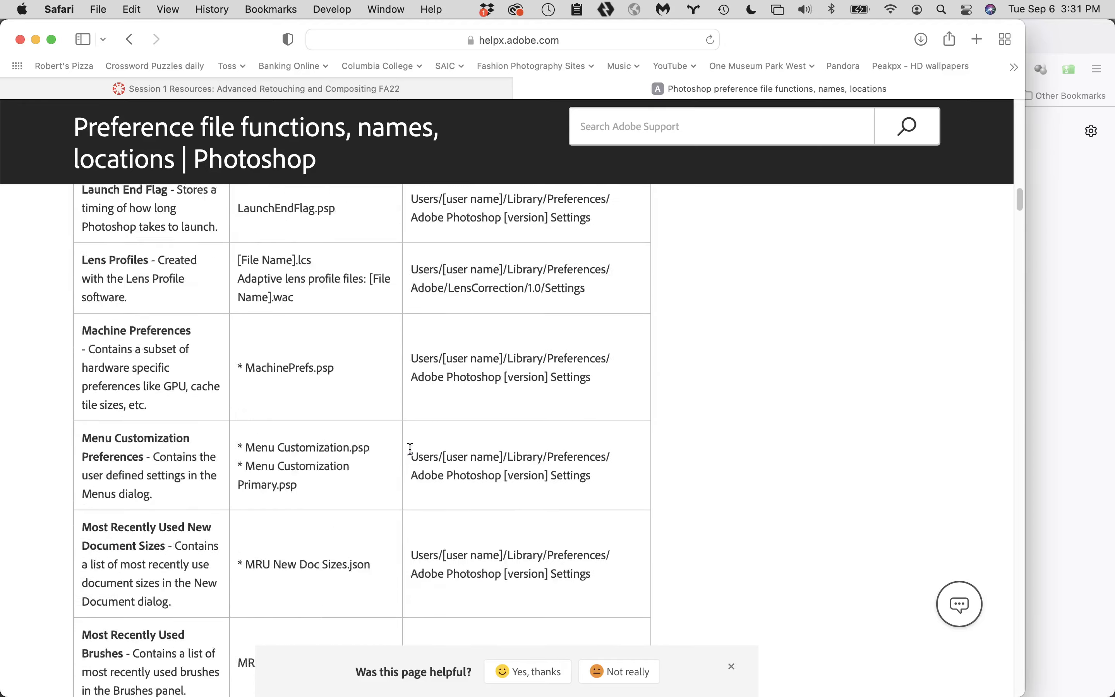
scroll(410, 449, "up", 5)
scroll(409, 448, "down", 12)
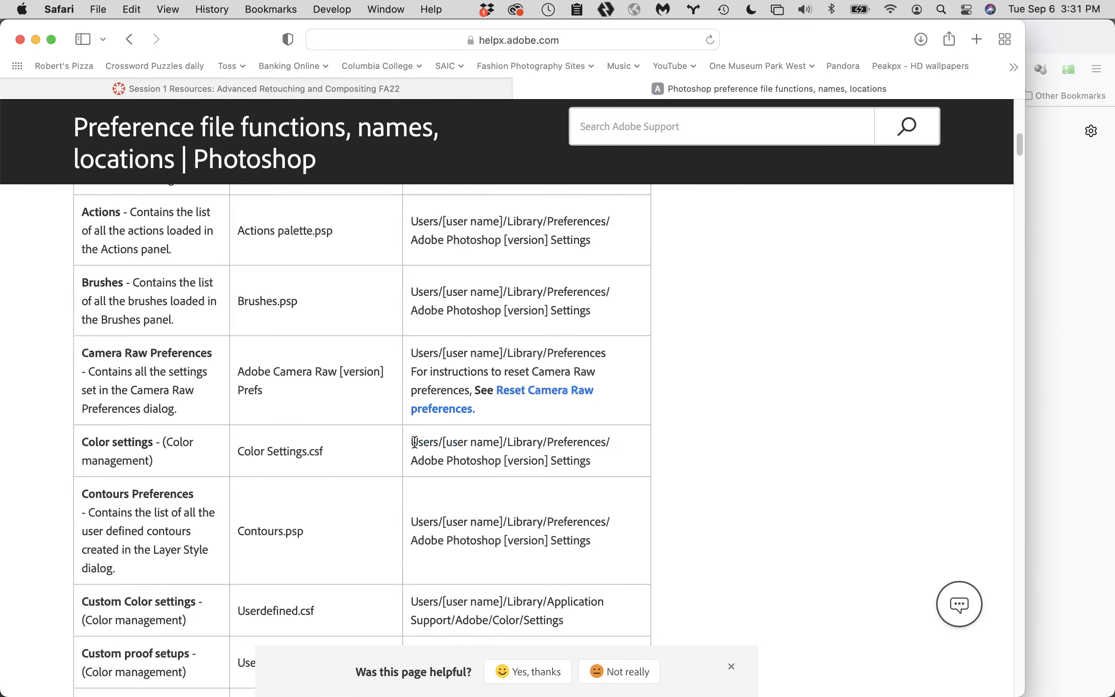
scroll(412, 448, "up", 5)
scroll(414, 444, "down", 1)
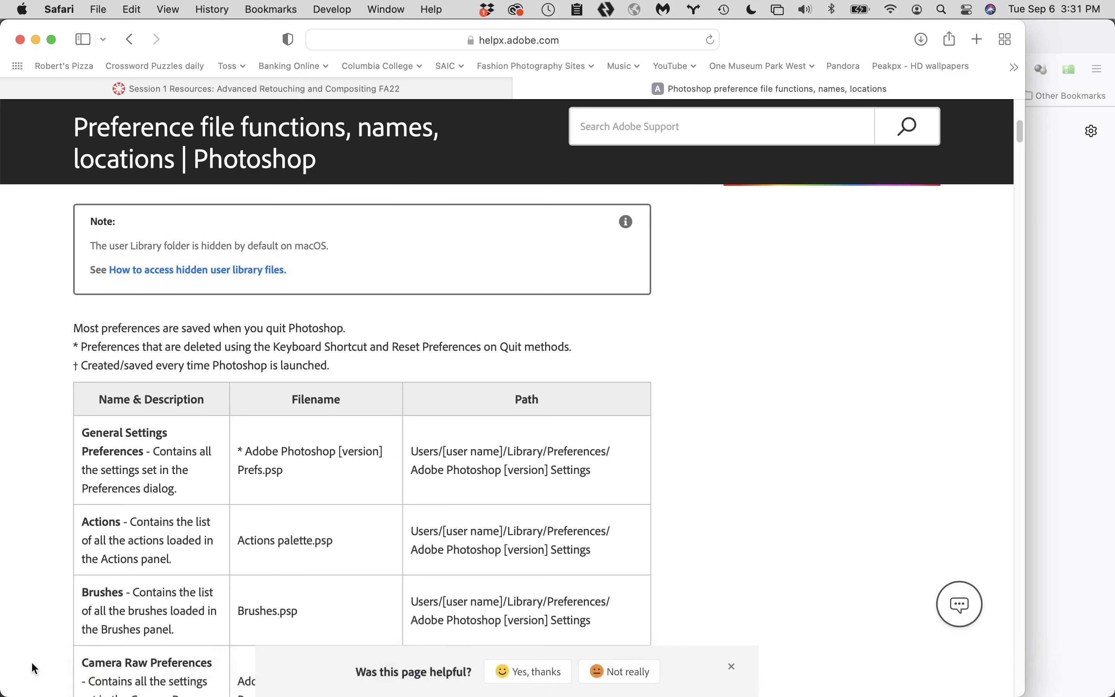
- Switch to Finder and go to the hidden user Library folder
mouse_move(24, 684)
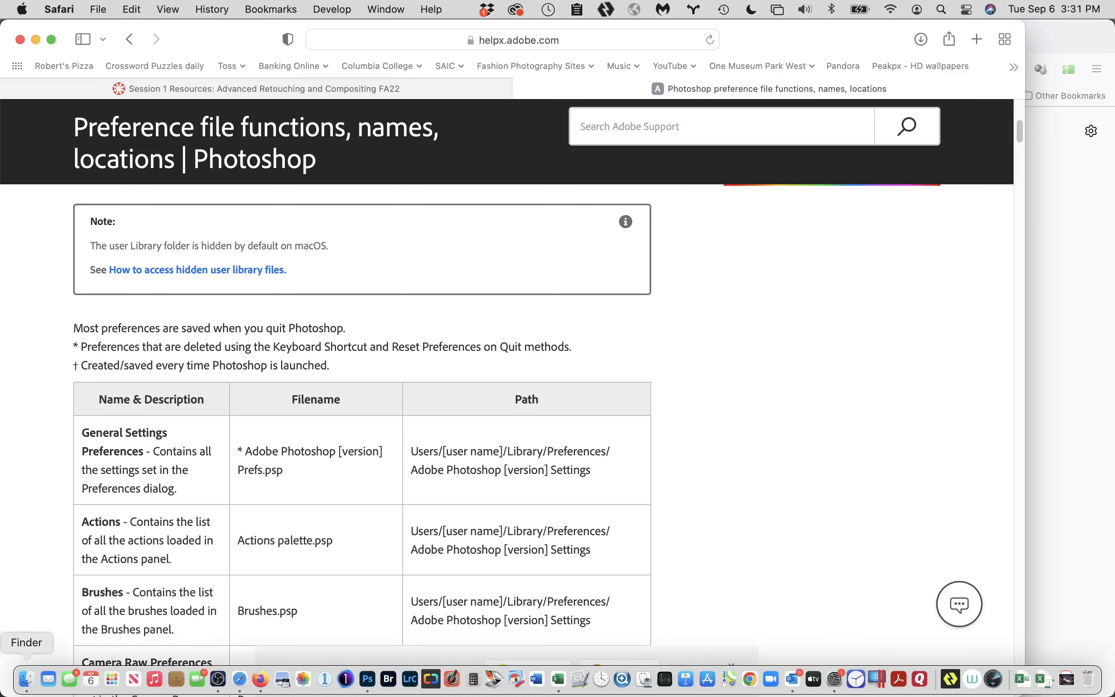
left_click(24, 685)
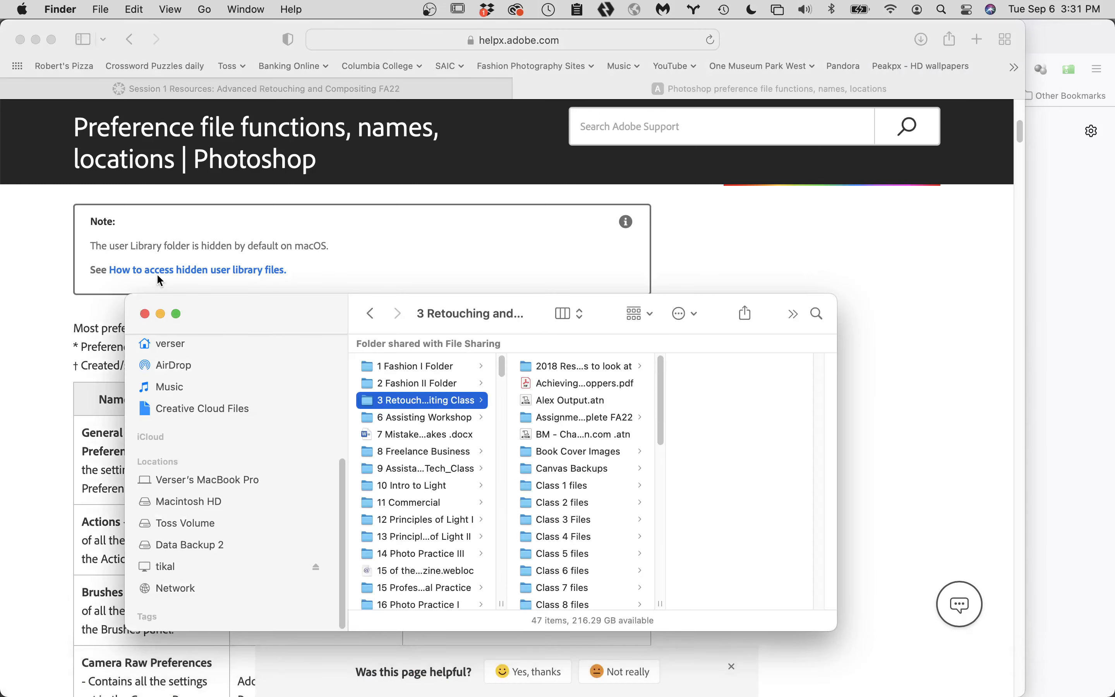
left_click(205, 8)
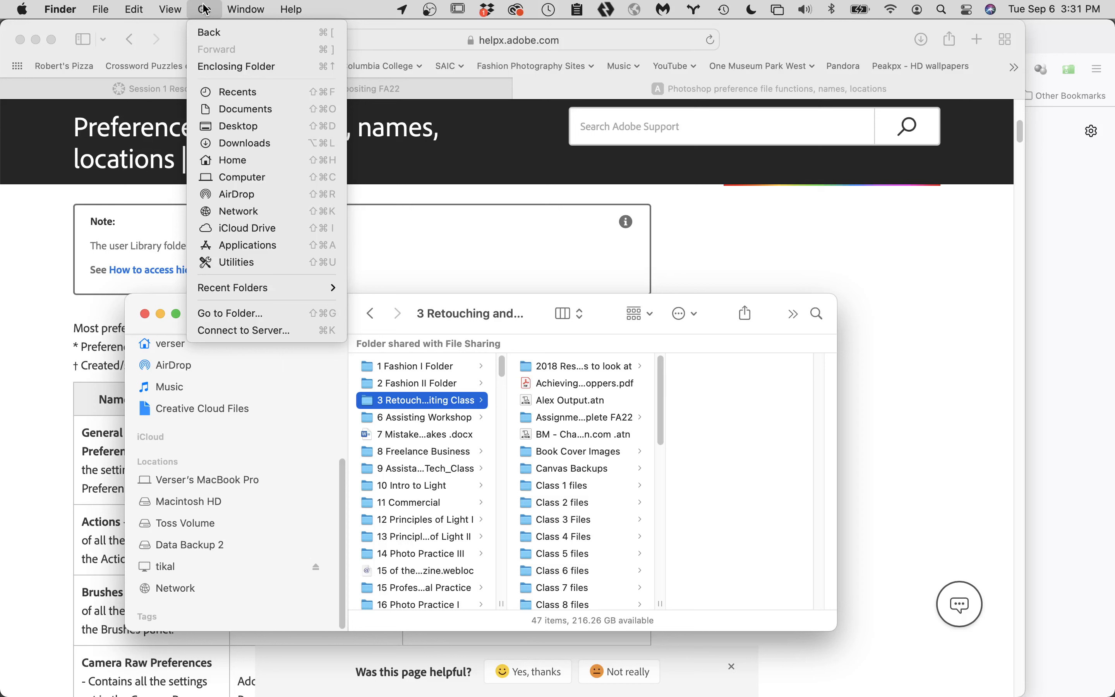
key("shift")
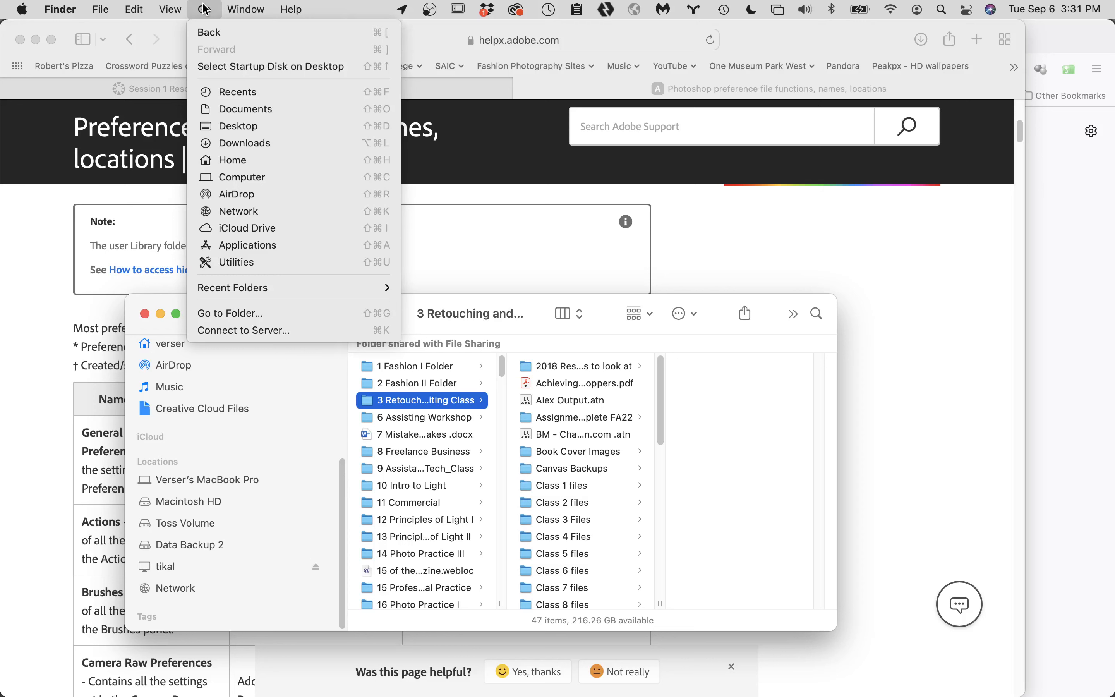
key("alt")
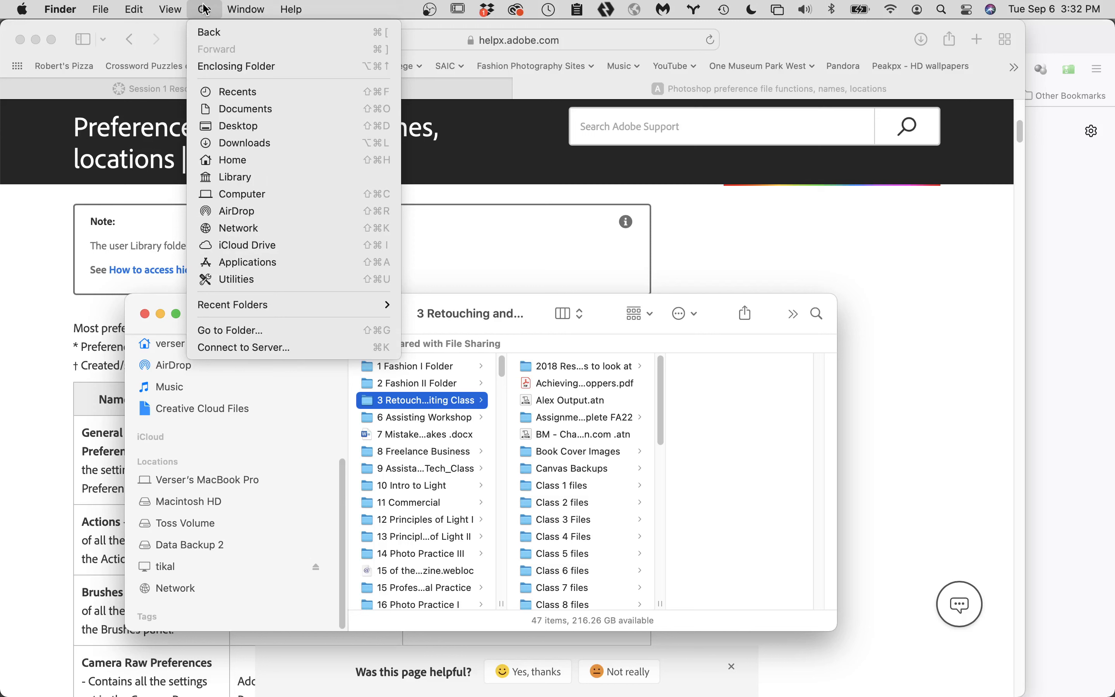
key("alt")
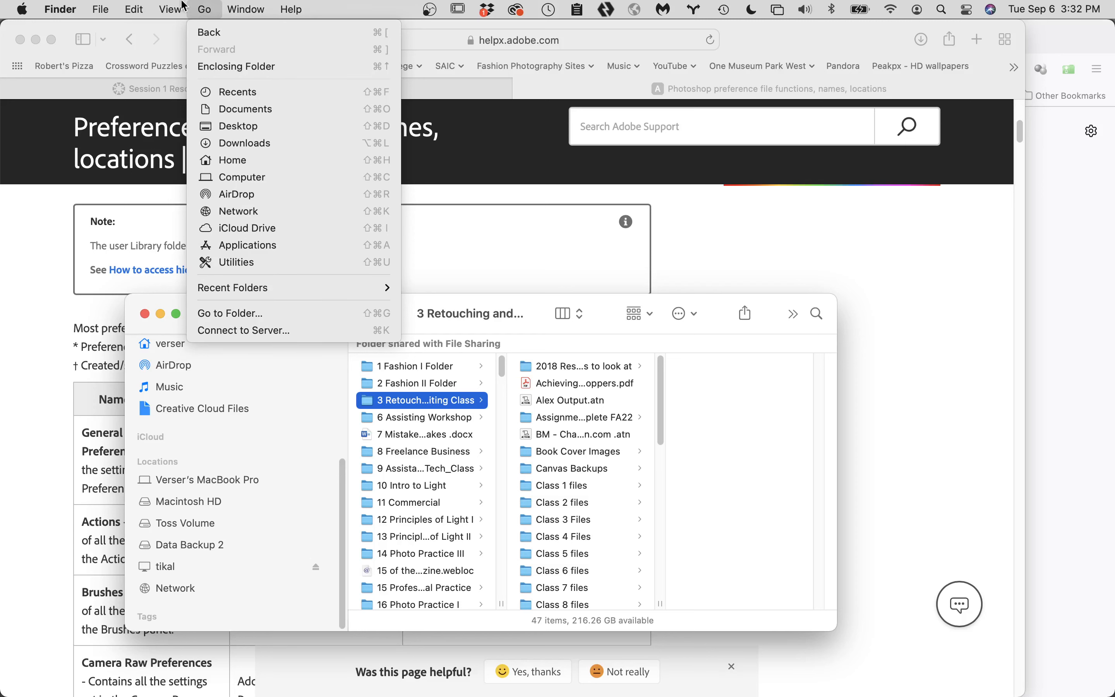
mouse_move(168, 7)
mouse_move(215, 7)
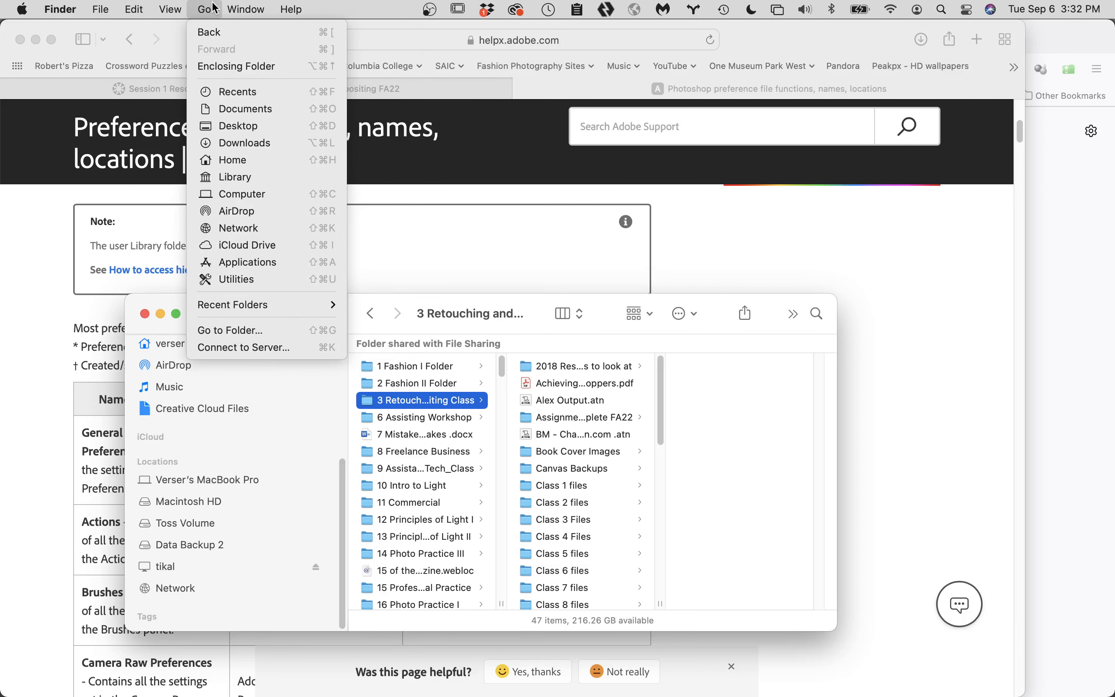
left_click(229, 179)
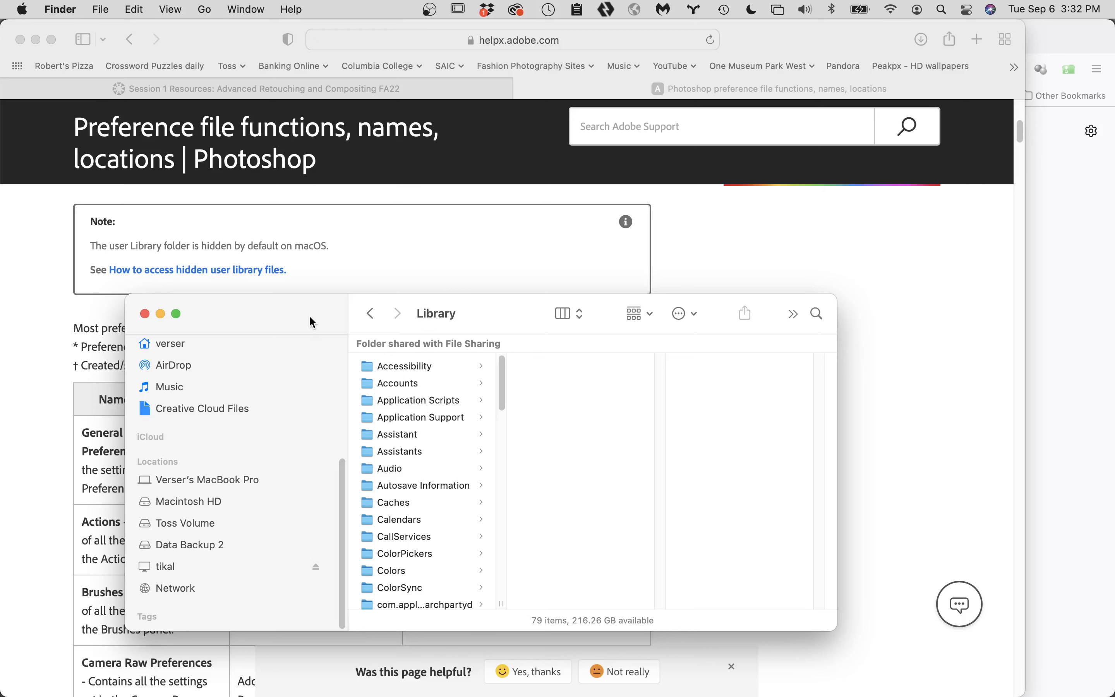
- Arrange the Library window so the help page's preferences table stays visible, and place Library between Downloads and Pictures in the favorites
left_click_drag(312, 322, 268, 101)
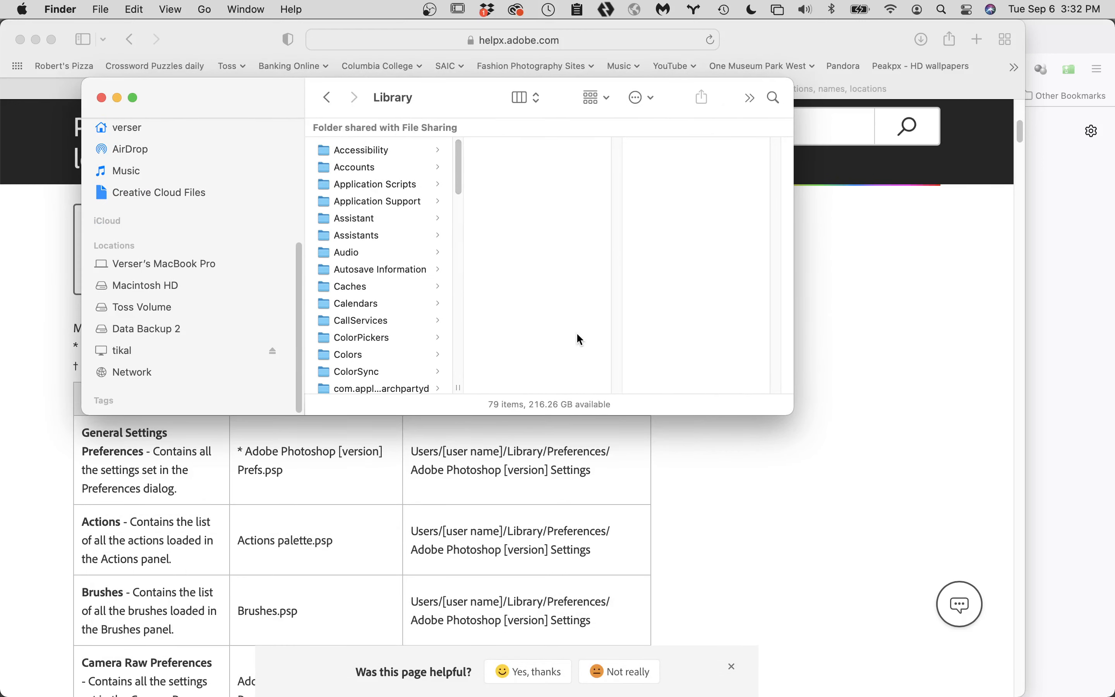
left_click_drag(789, 403, 989, 606)
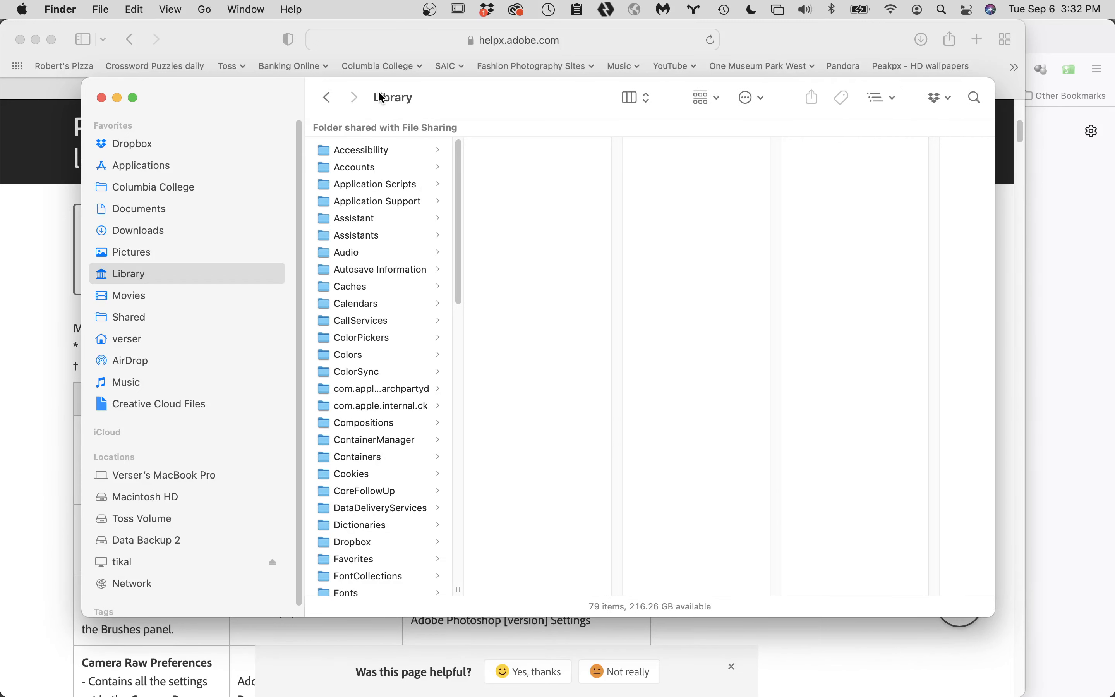
mouse_move(381, 97)
left_click_drag(381, 98, 165, 240)
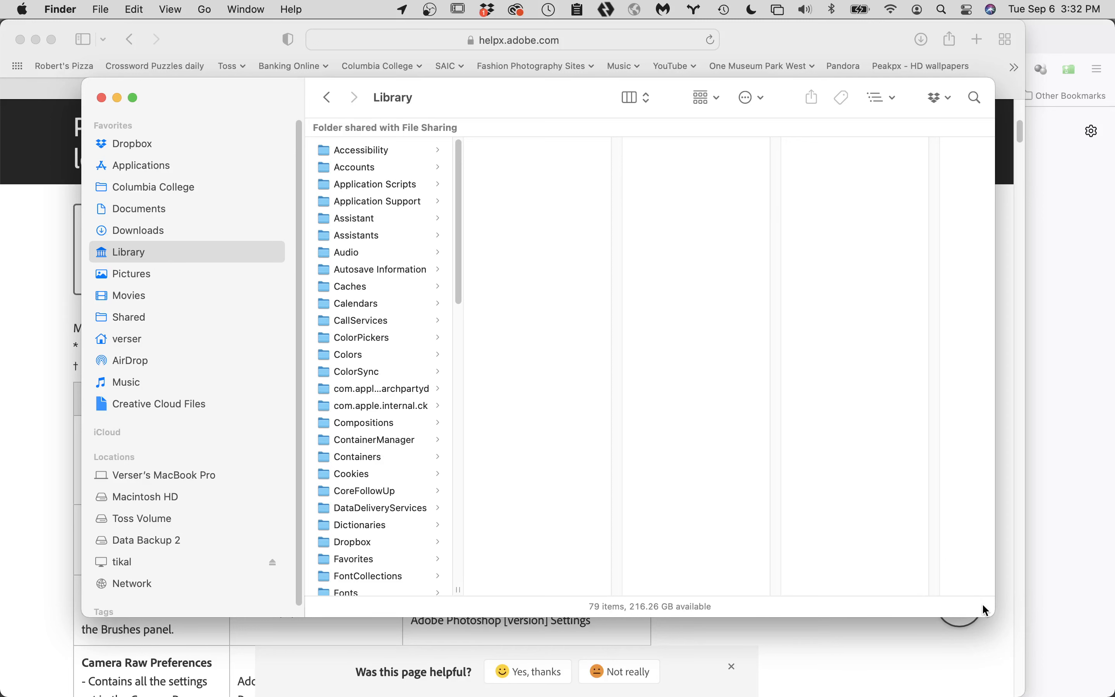
left_click_drag(986, 611, 1026, 348)
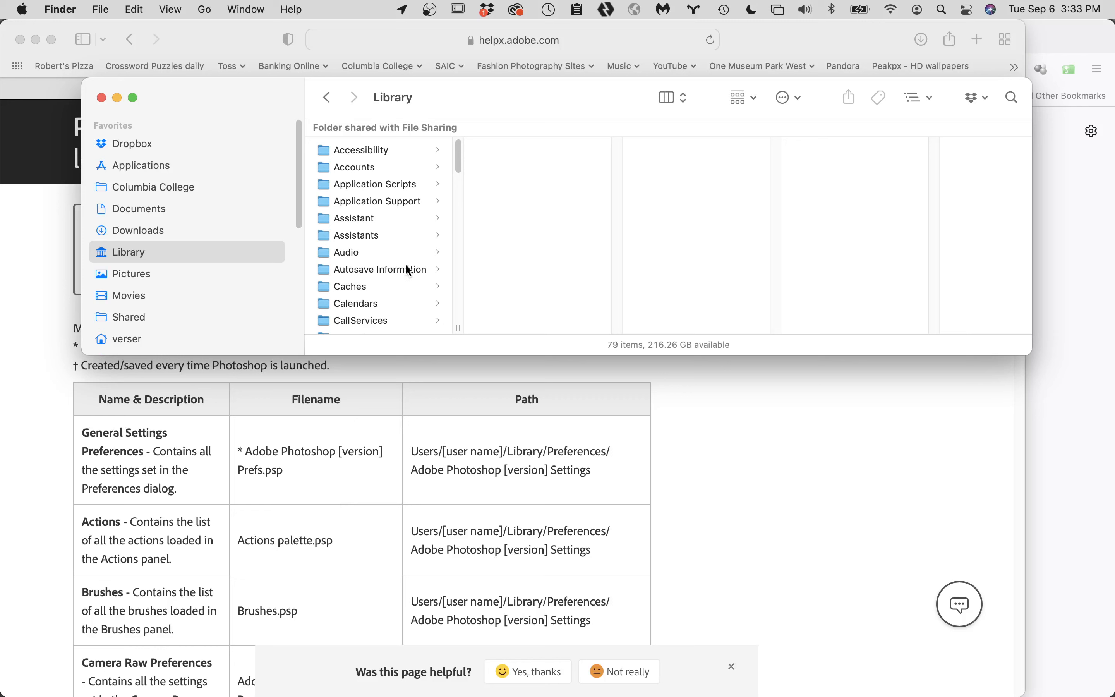
- Open the Preferences folder inside the user Library
scroll(396, 271, "down", 10)
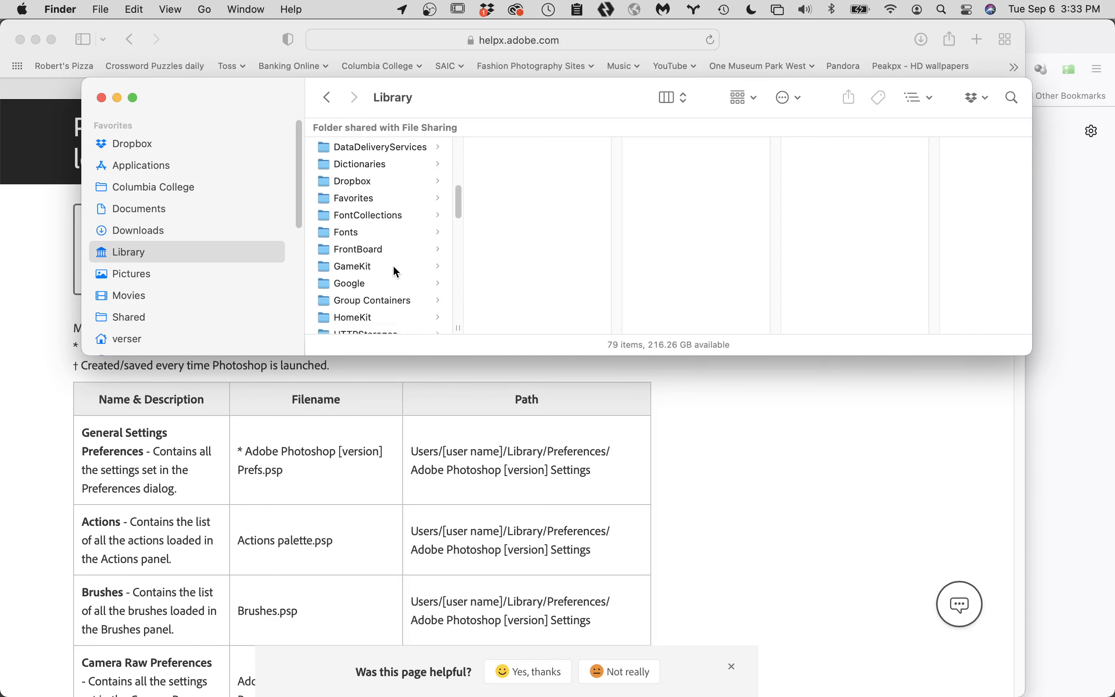
scroll(396, 271, "down", 5)
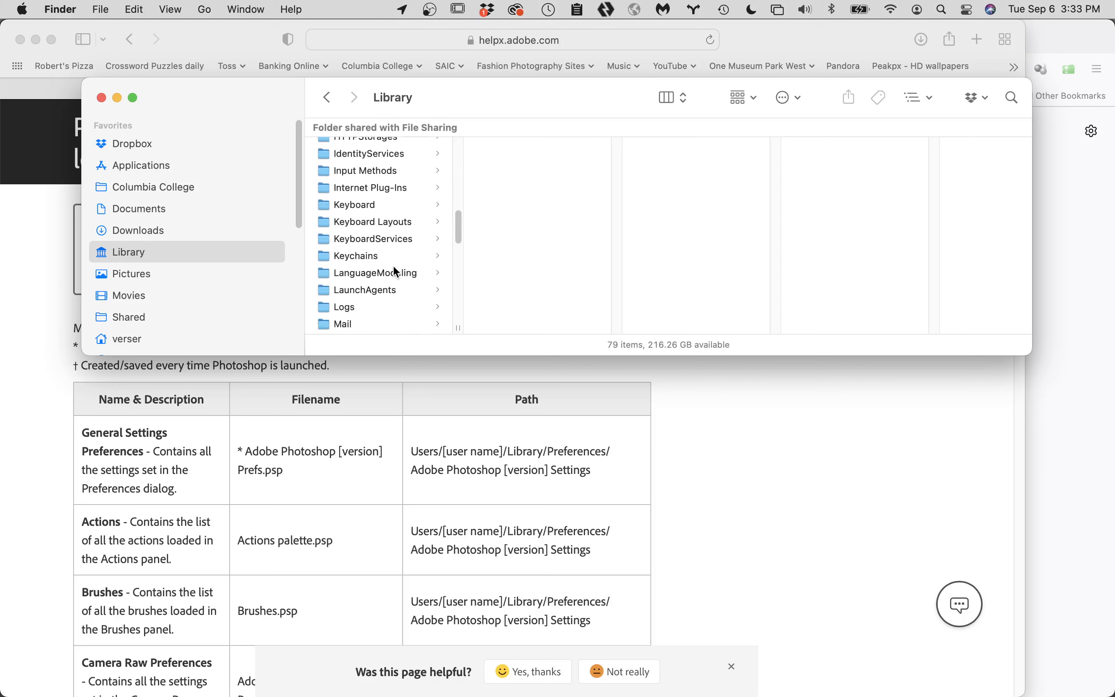
scroll(396, 272, "down", 6)
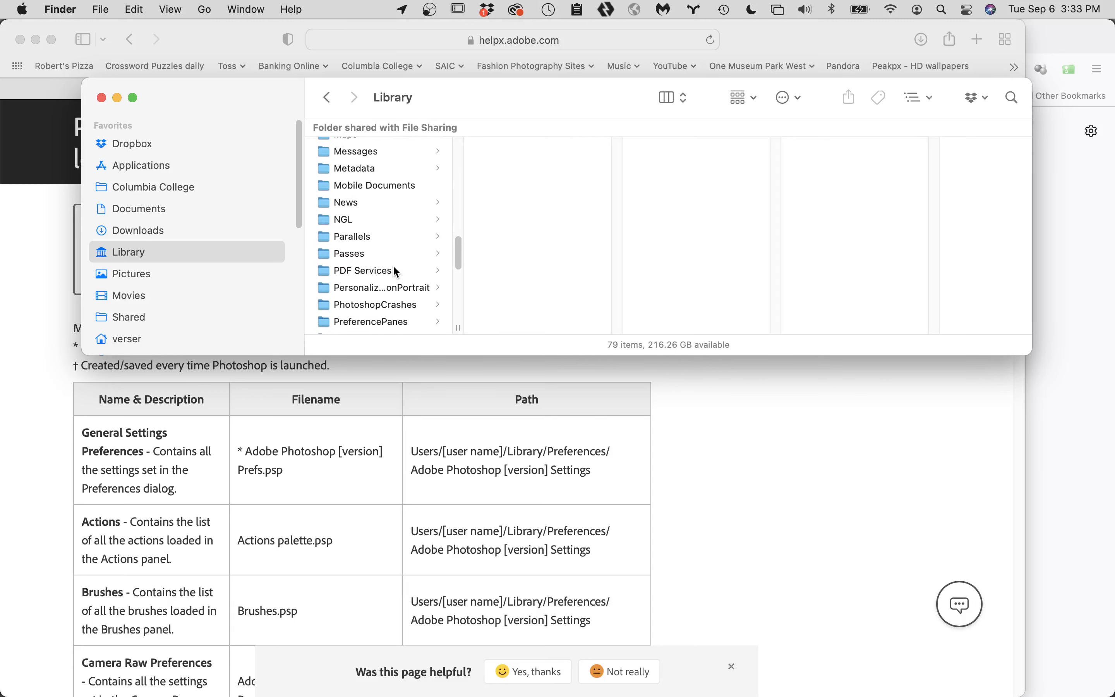
scroll(396, 271, "down", 2)
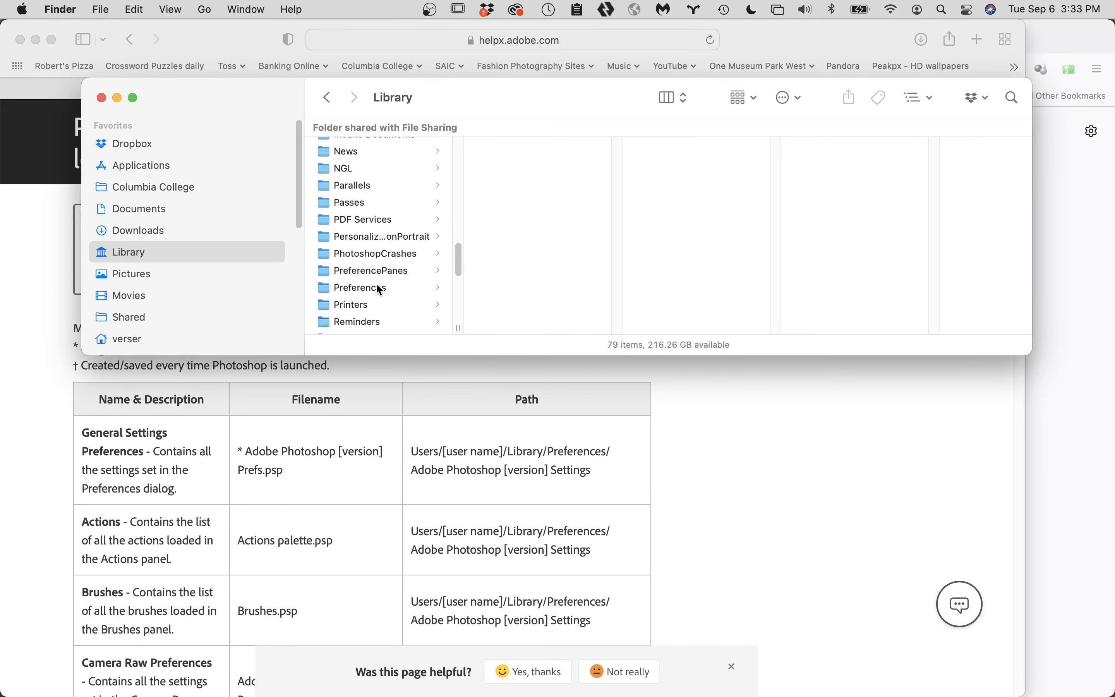
left_click(383, 290)
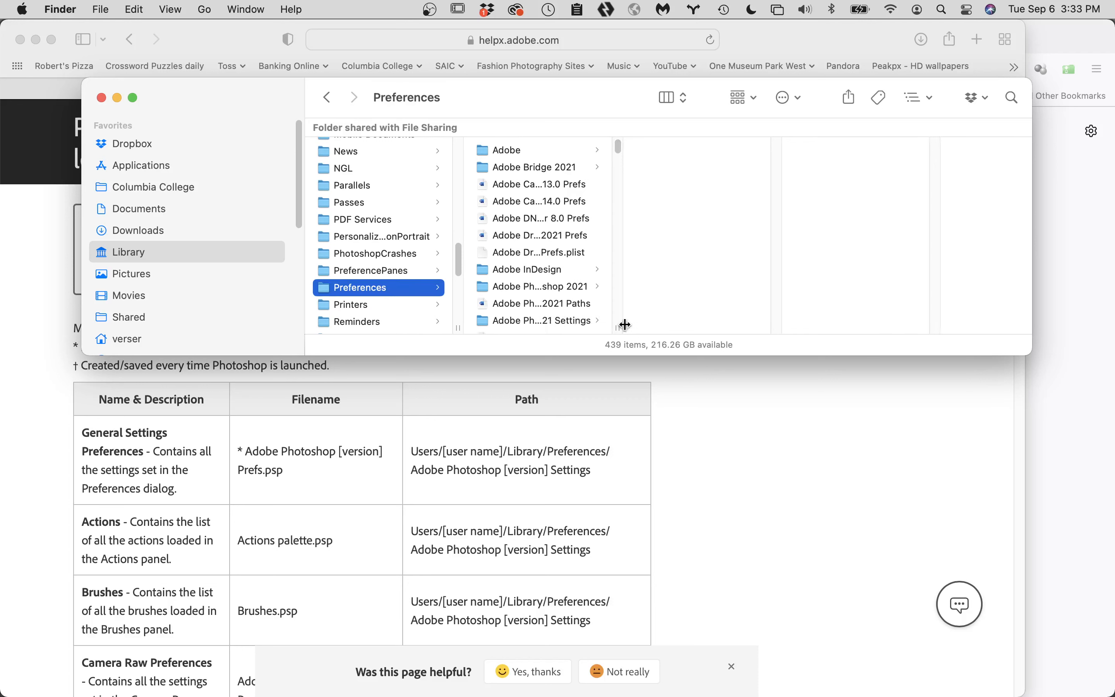
- Widen the Preferences column to show full file names and open the Adobe Photoshop 2022 Settings folder
left_click_drag(615, 324, 786, 304)
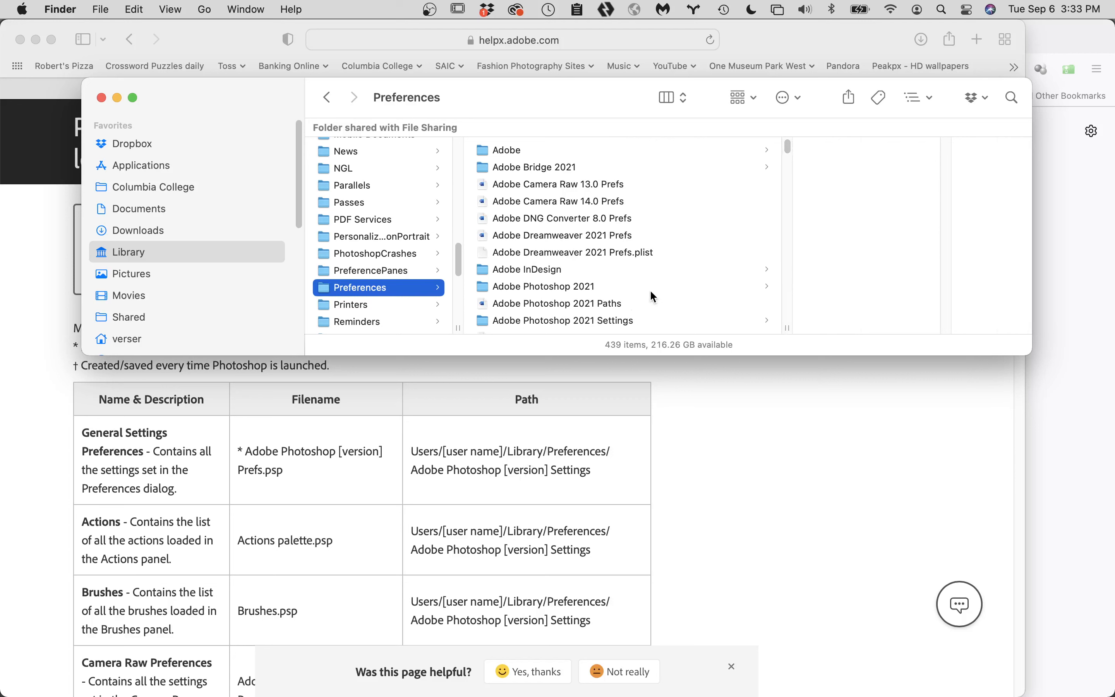
scroll(653, 291, "down", 5)
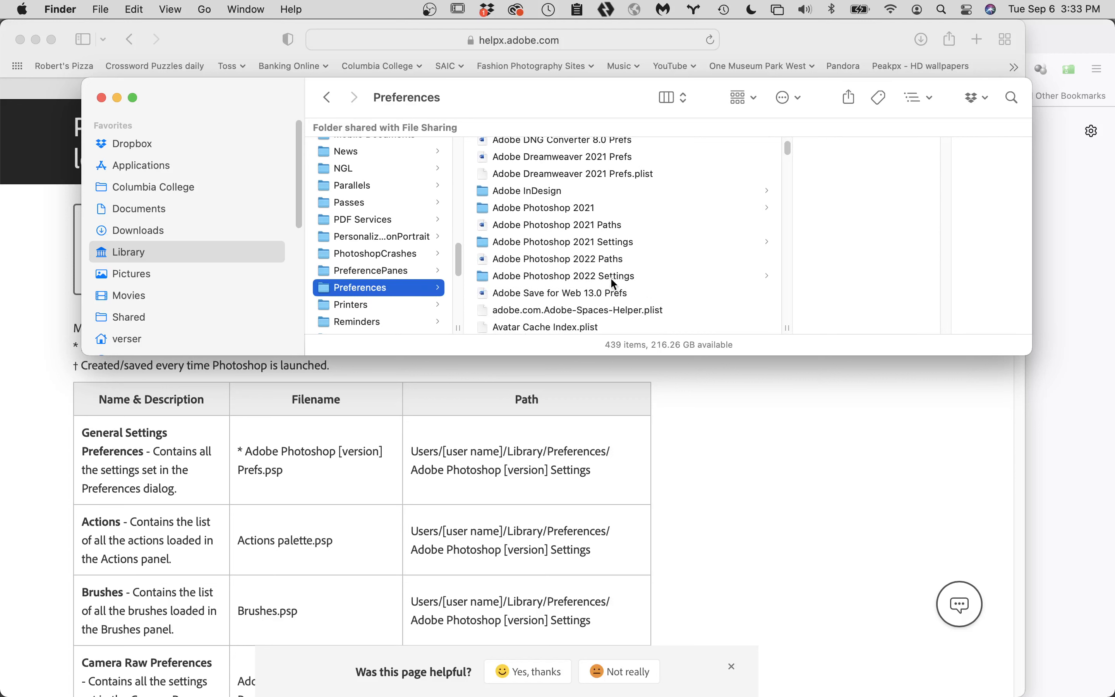
left_click(565, 275)
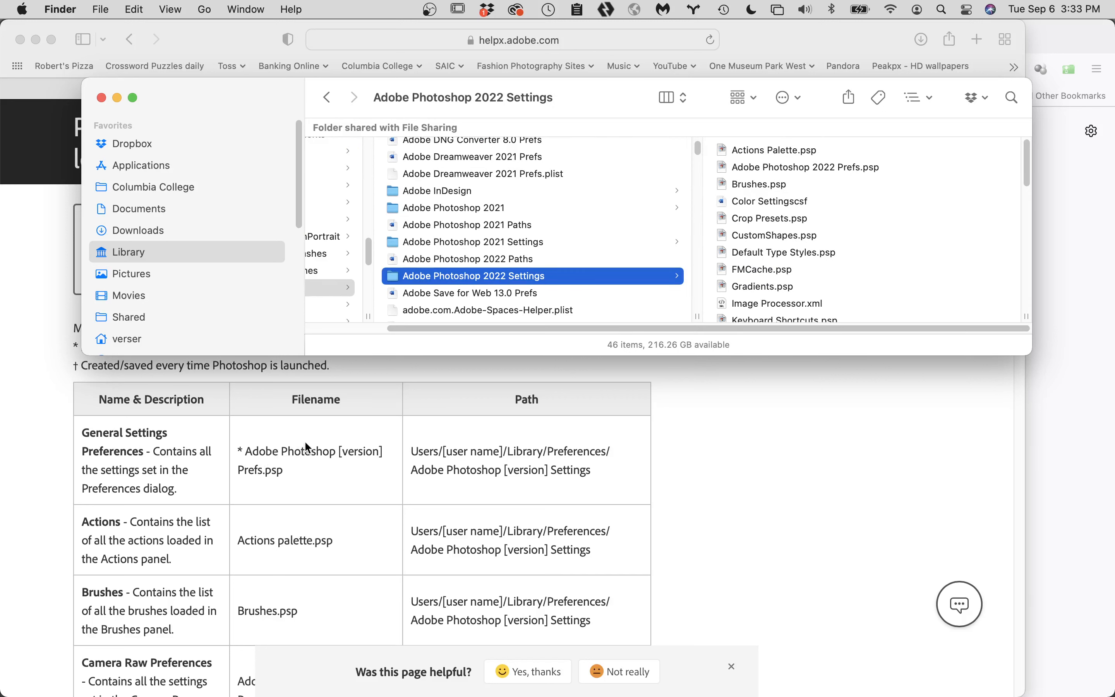
- Preview the Adobe Photoshop 2022 Prefs.psp file with Quick Look, close the preview and keep the file selected
left_click(822, 167)
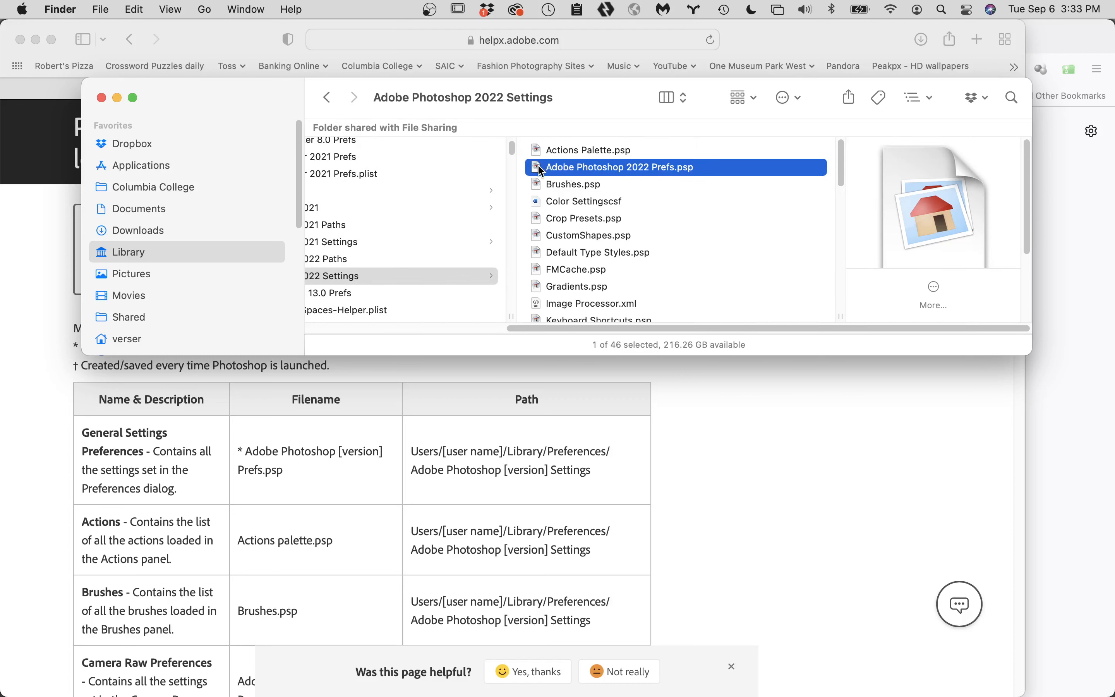
key("space")
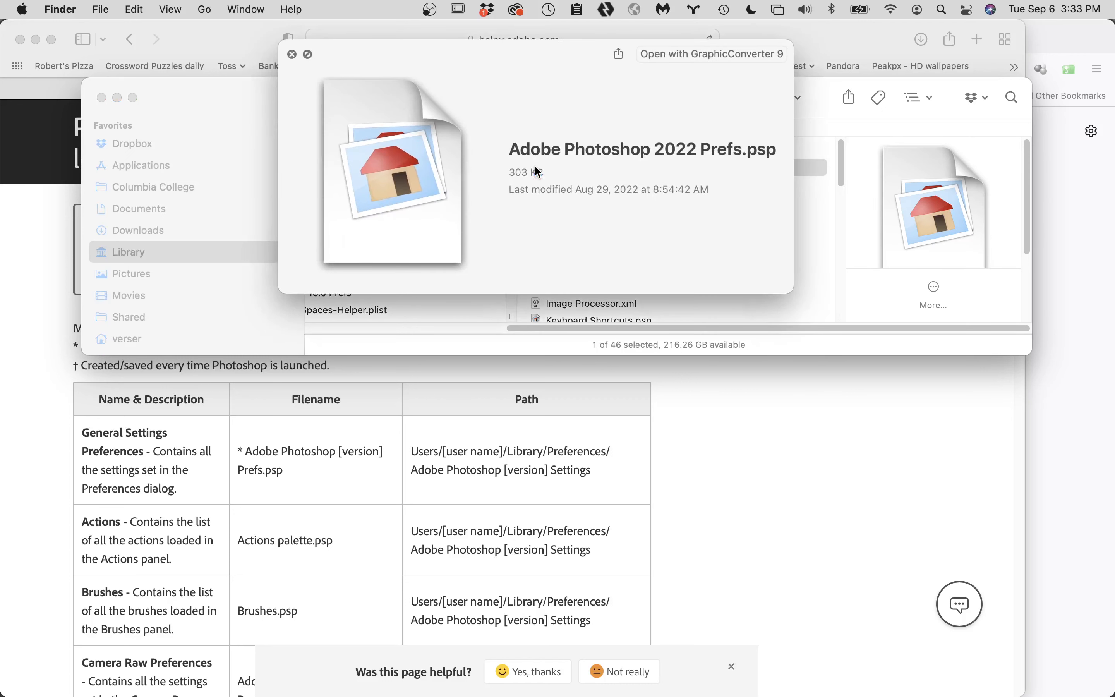
key("space")
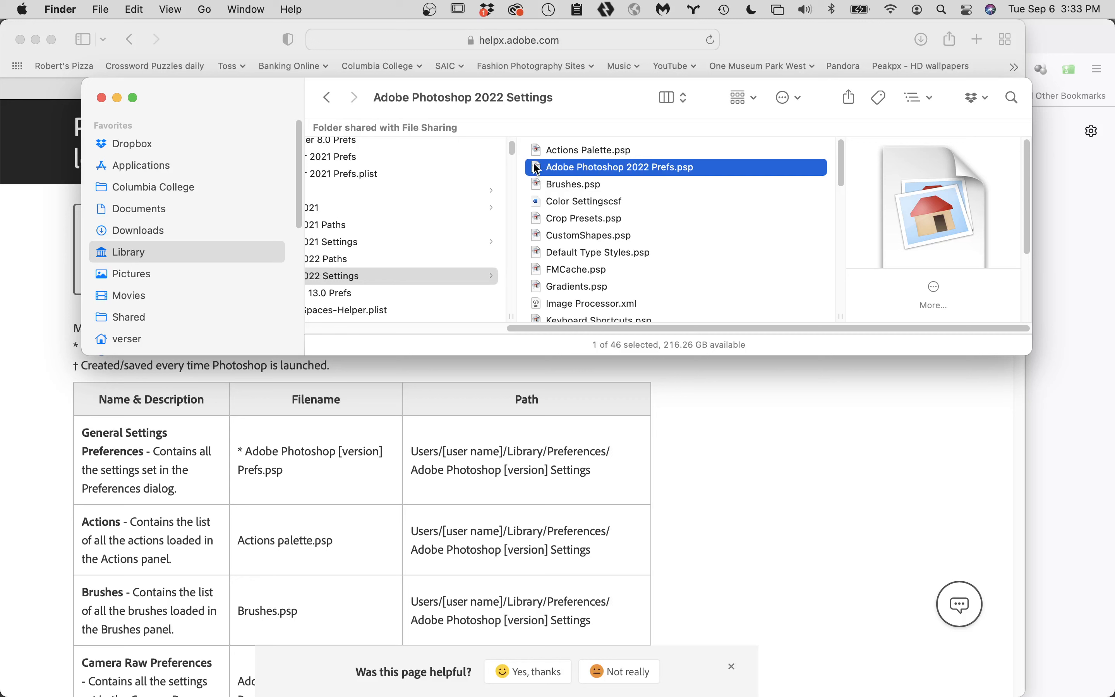
key("space")
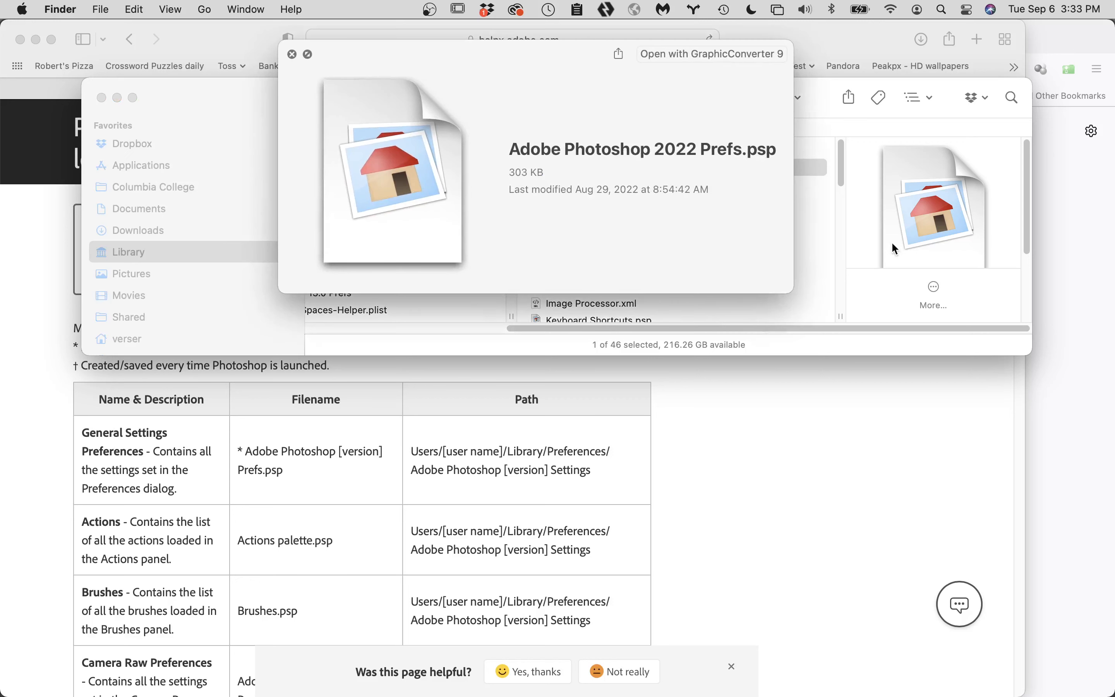
key("space")
left_click(824, 251)
left_click_drag(562, 167, 146, 210)
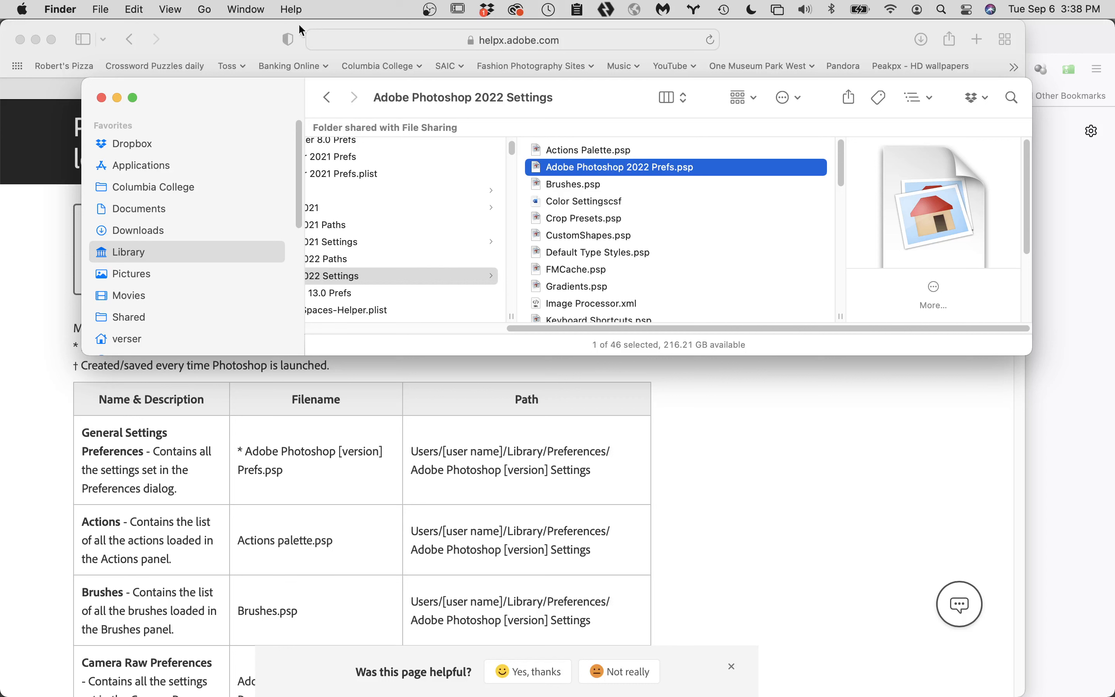
- Switch from the Adobe Photoshop 2022 Settings folder to OBS, bringing its main window with the recording controls forward
mouse_move(94, 687)
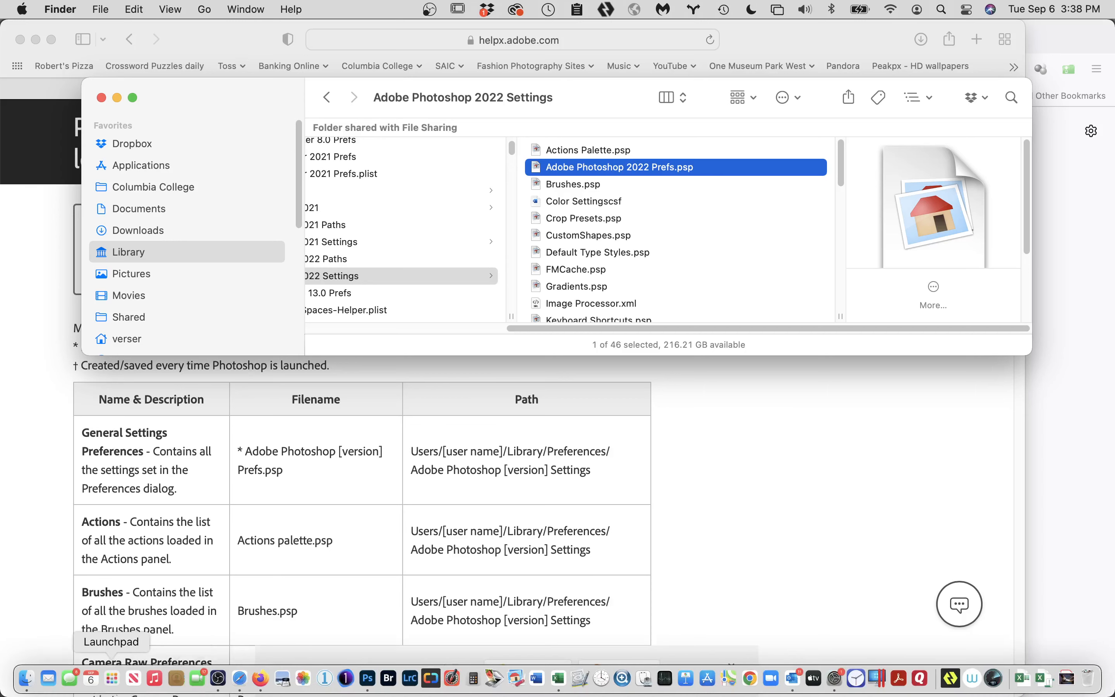
left_click(218, 679)
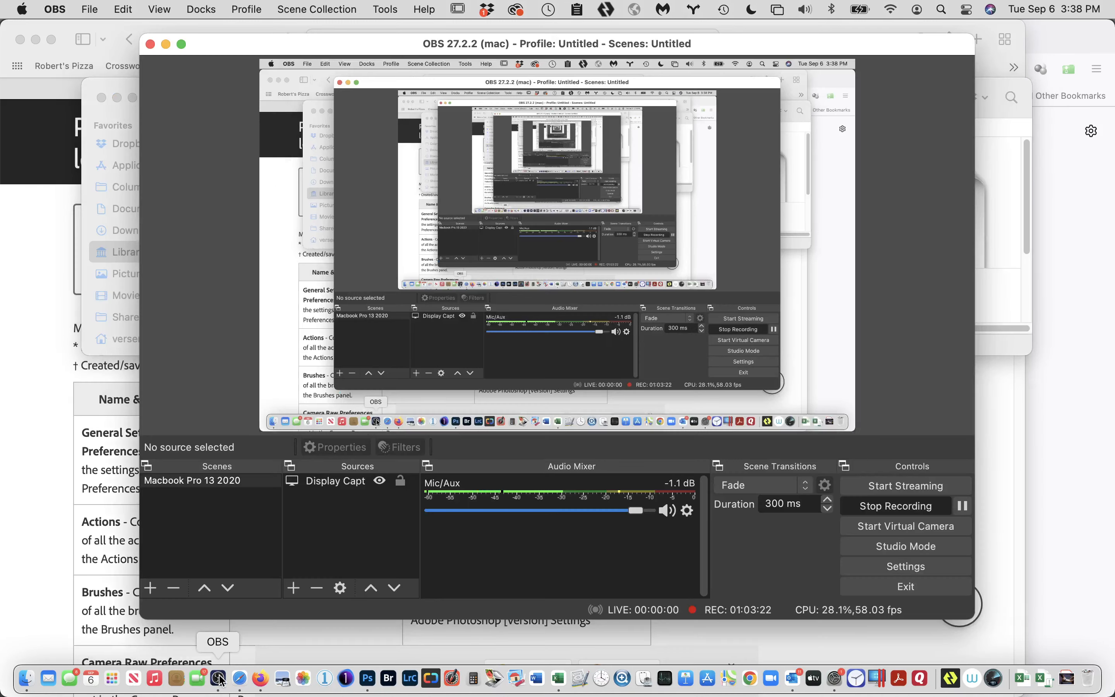